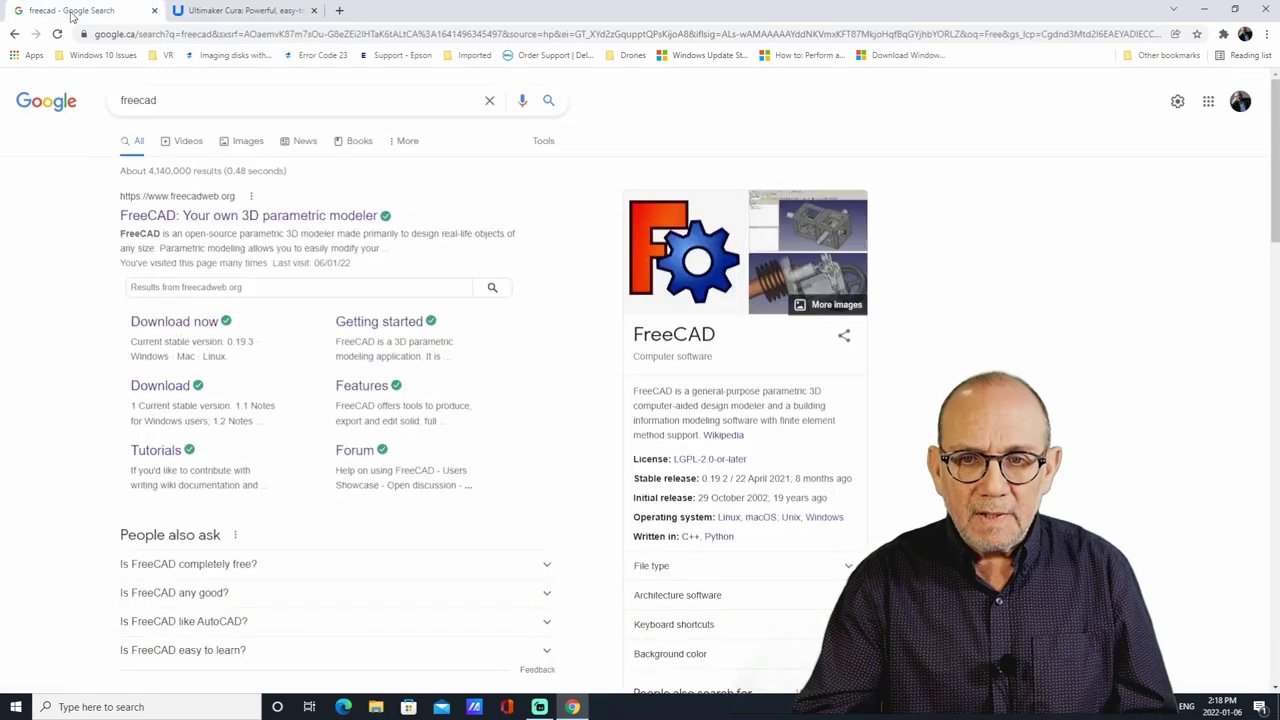
- Open the FreeCAD website from the search results
click(217, 224)
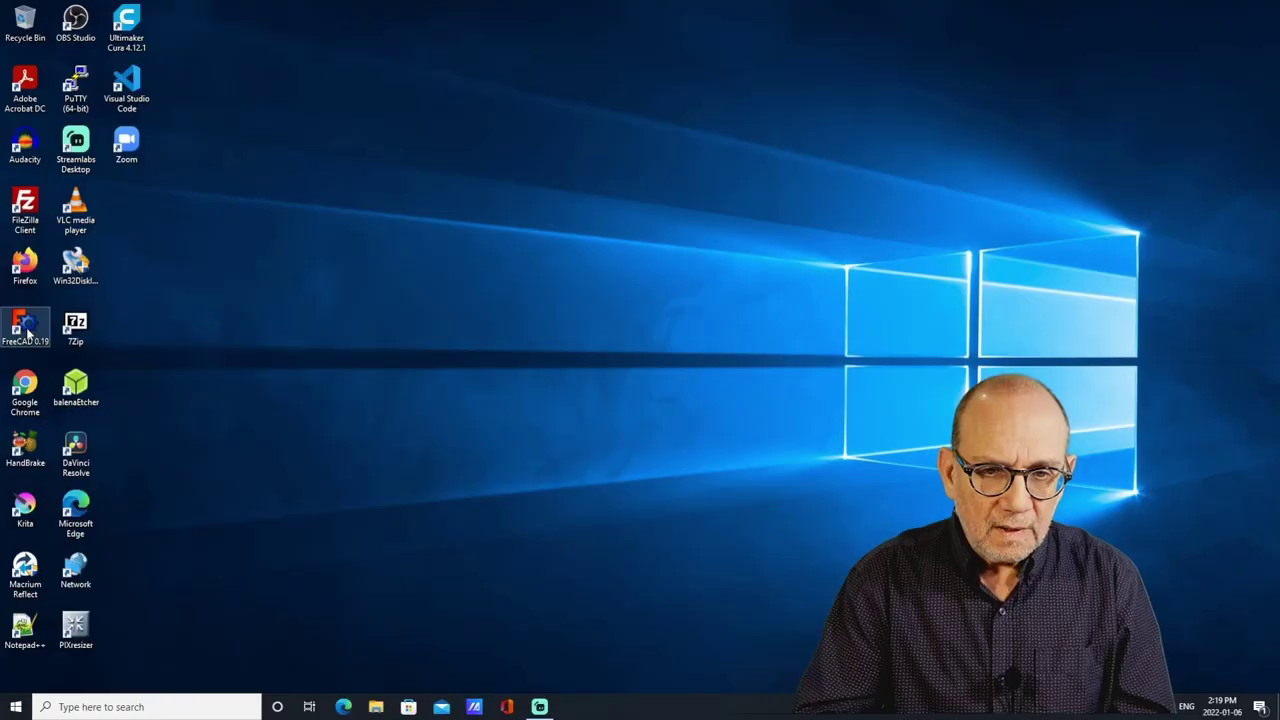
- Launch FreeCAD 0.19 from the desktop and switch to the Part Design workbench
double_click(28, 334)
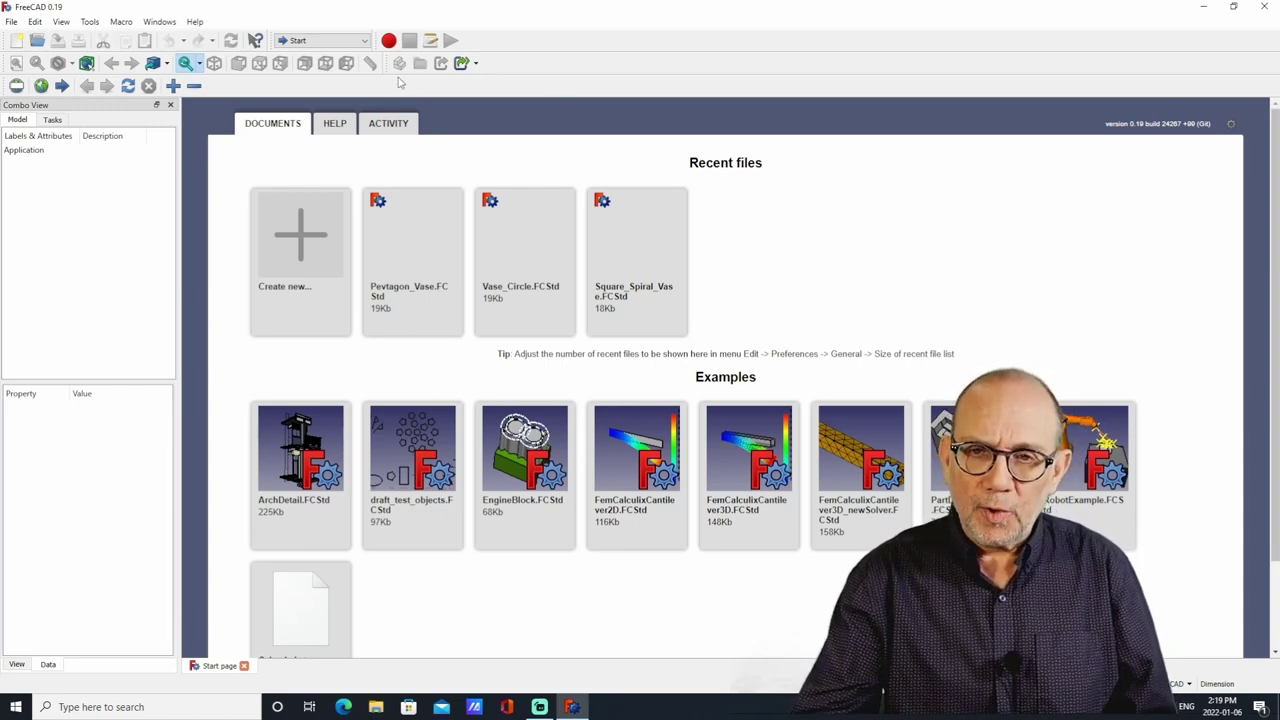
click(362, 41)
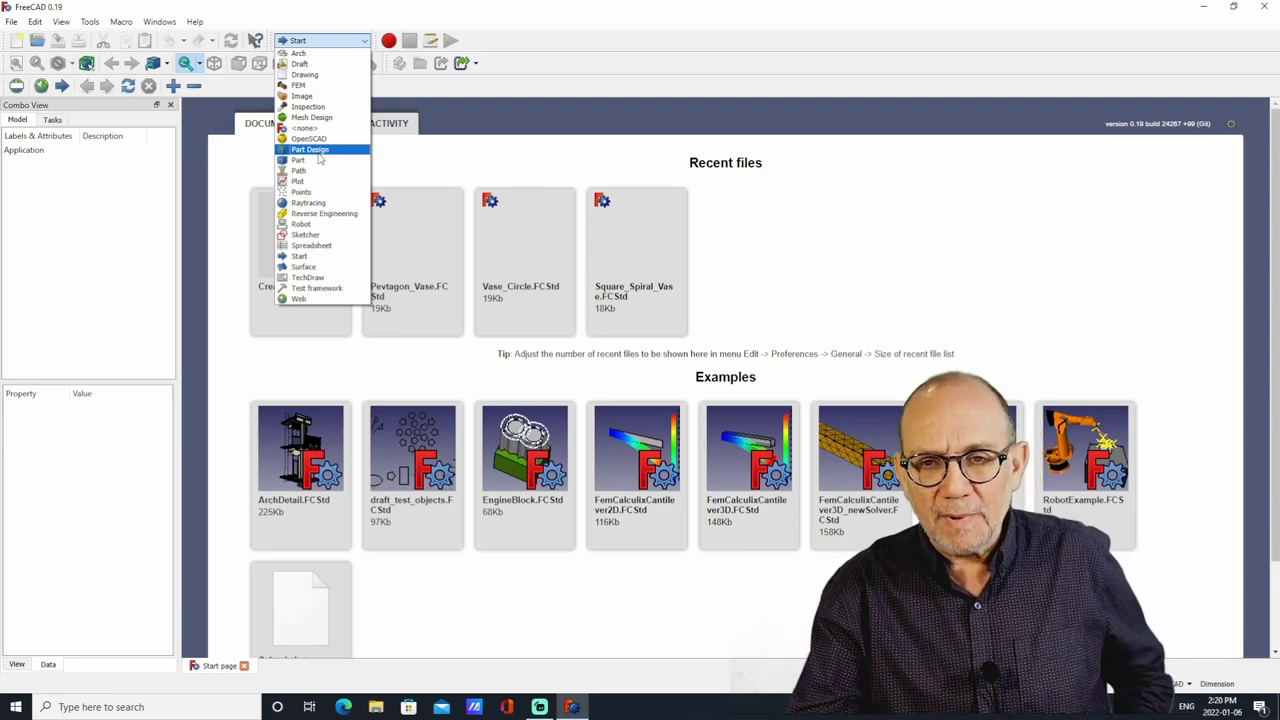
click(320, 151)
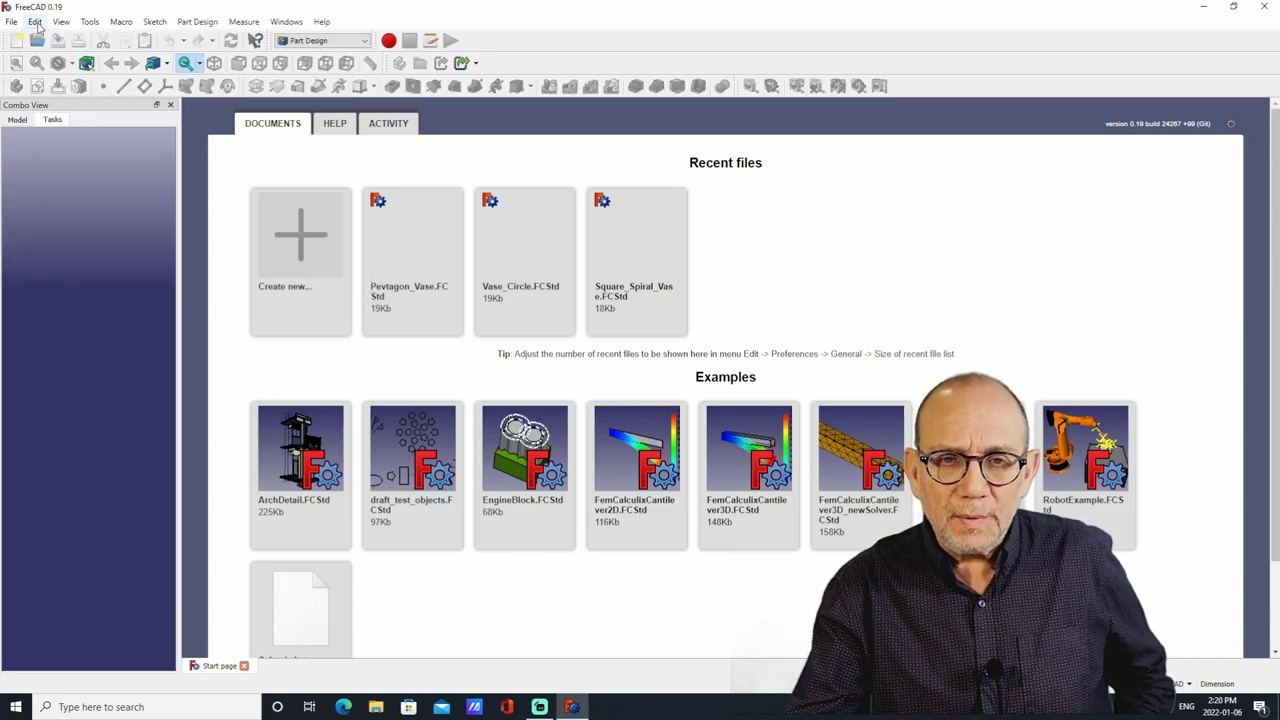
- Set Part Design as the module loaded automatically after start-up in the general preferences and apply it
click(35, 21)
click(87, 281)
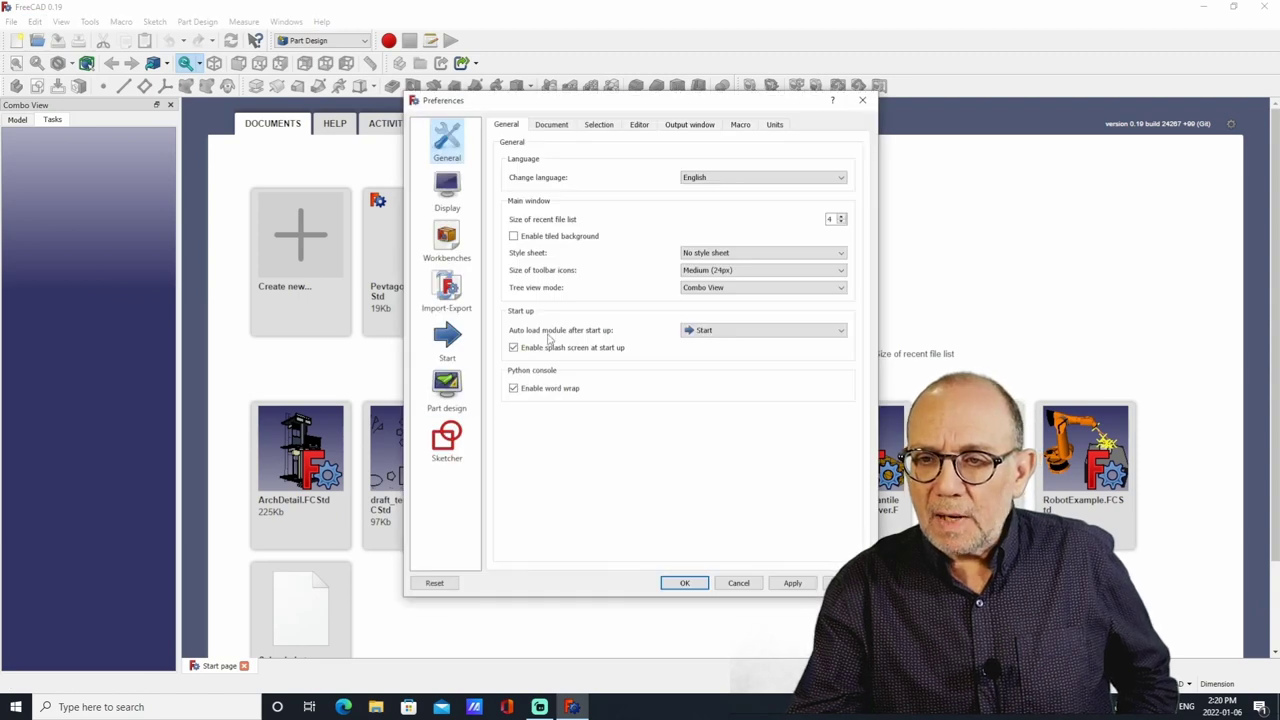
click(820, 332)
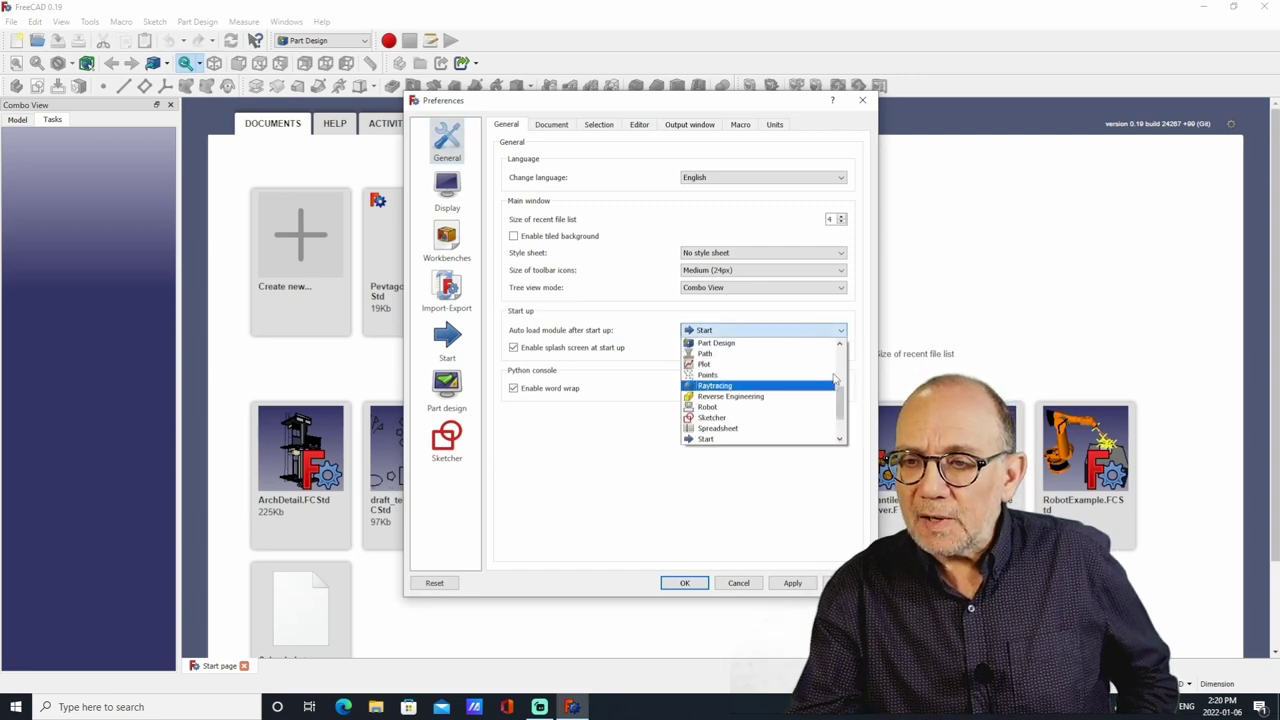
click(749, 345)
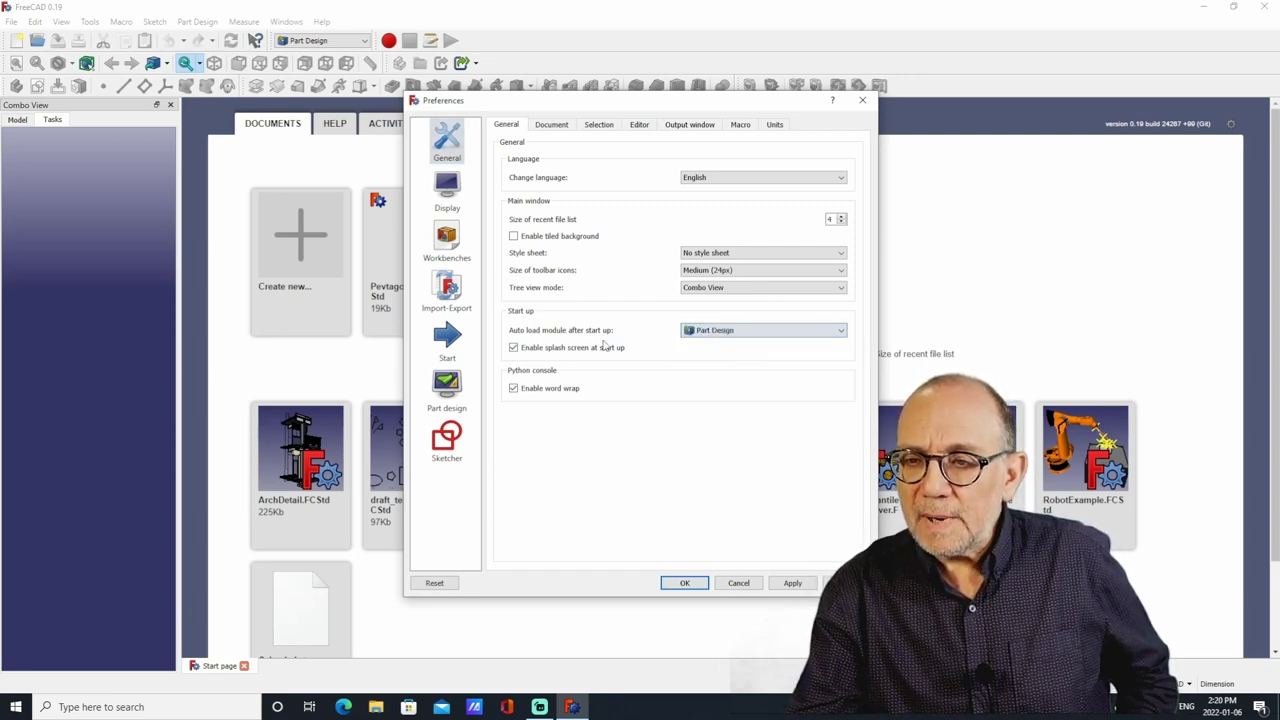
click(790, 586)
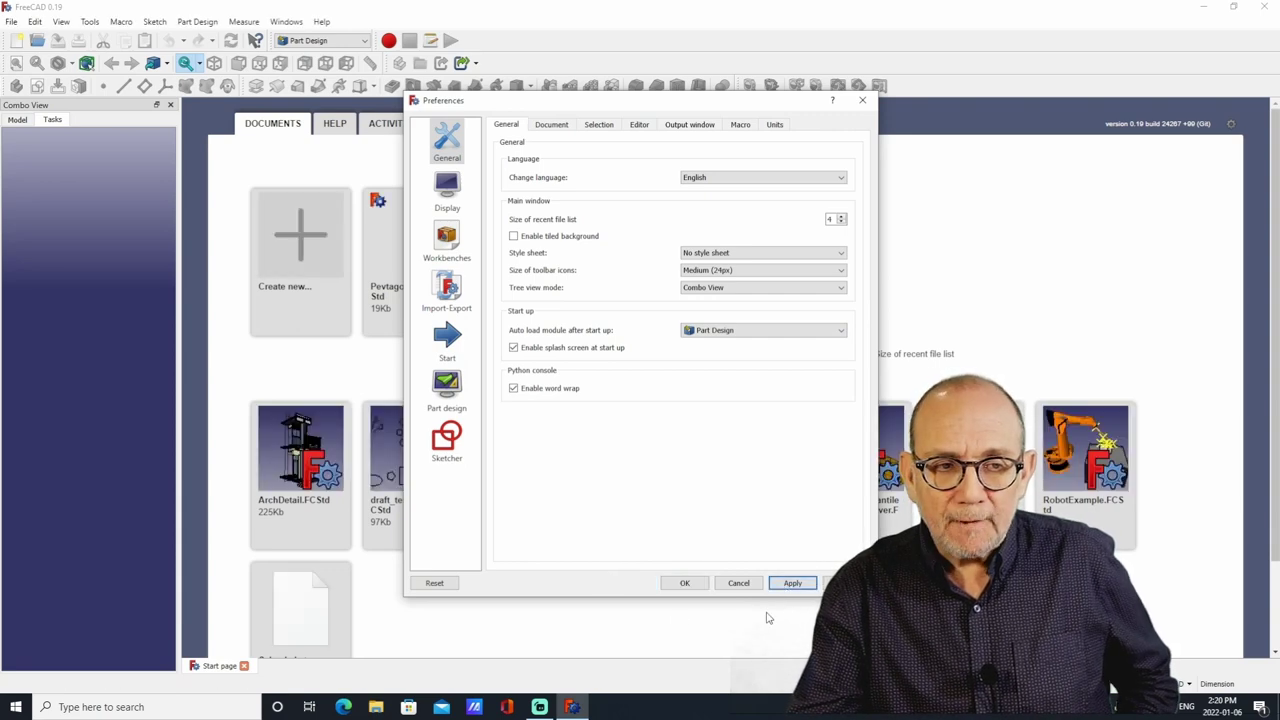
- Enable the grid display in the Sketcher preferences and accept the settings
click(461, 442)
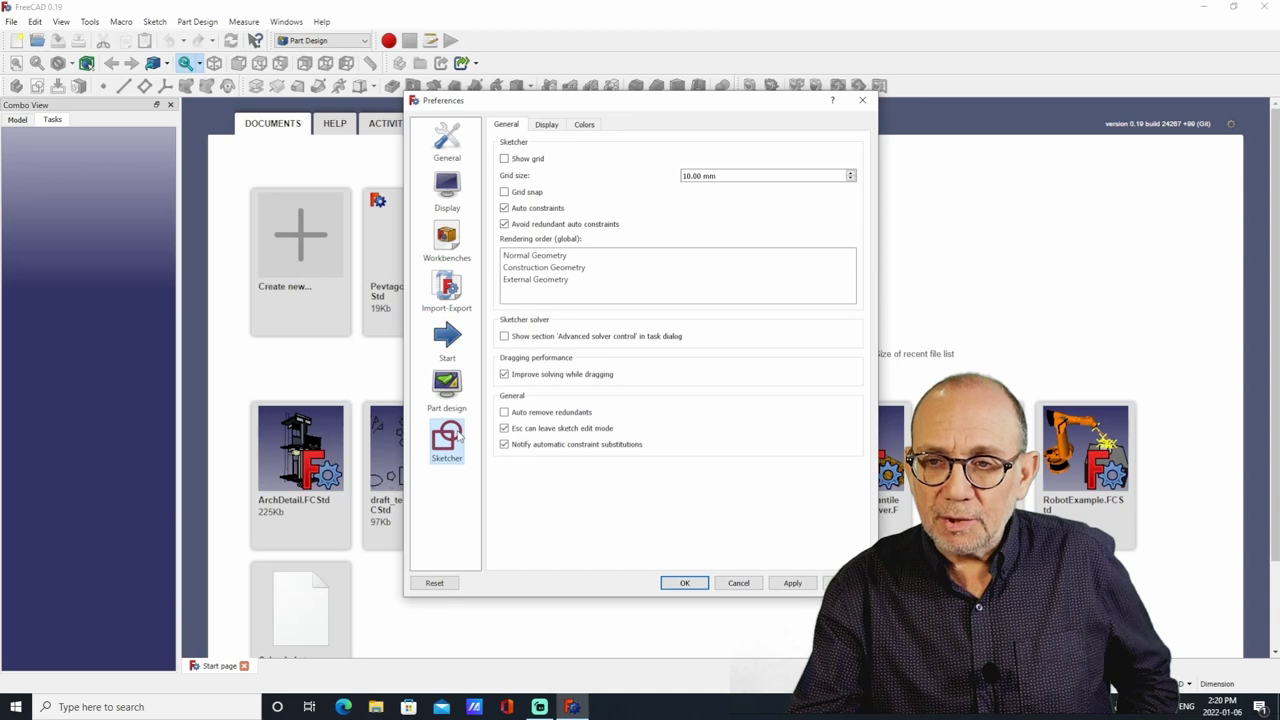
click(505, 160)
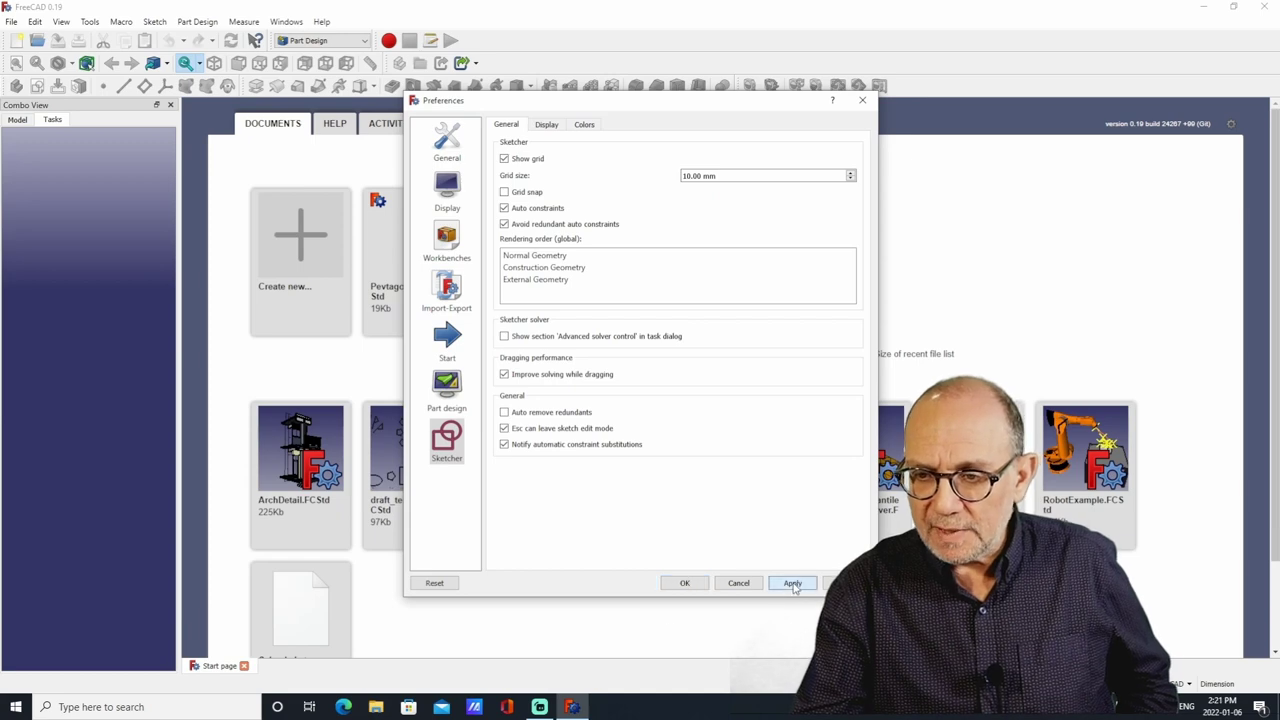
click(684, 584)
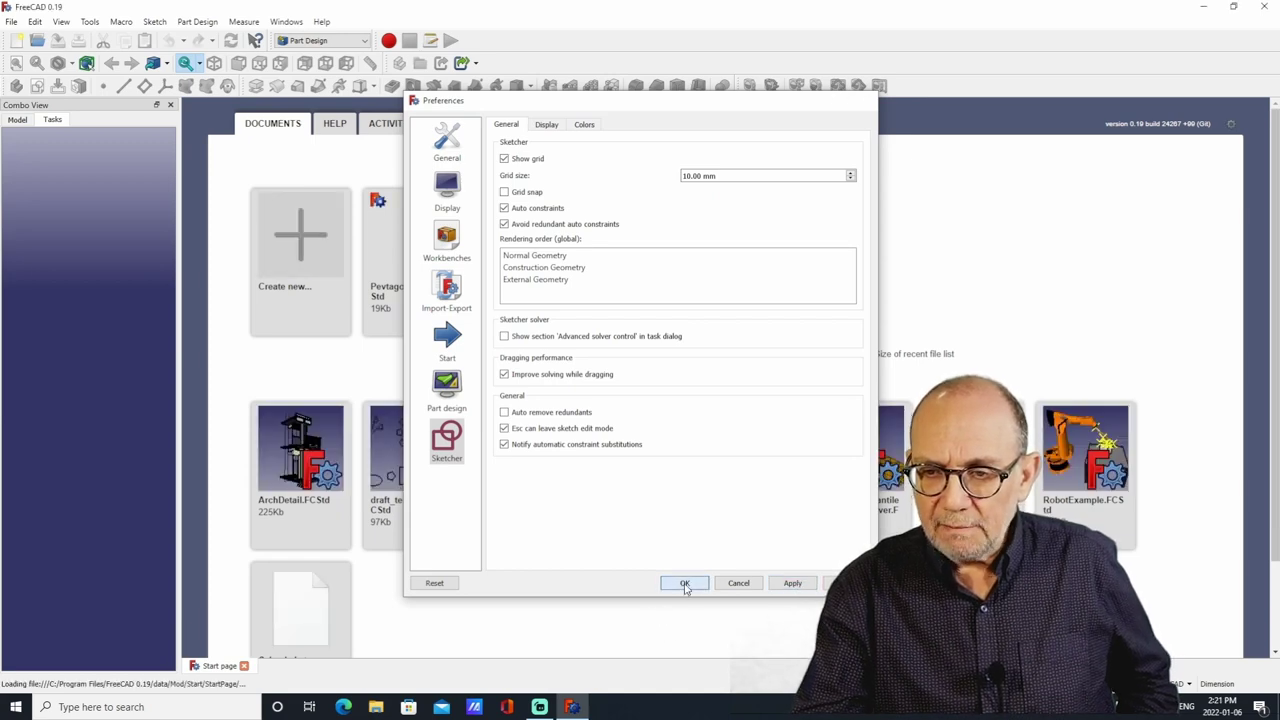
- Restart FreeCAD so that it loads with the new preferences
click(1266, 8)
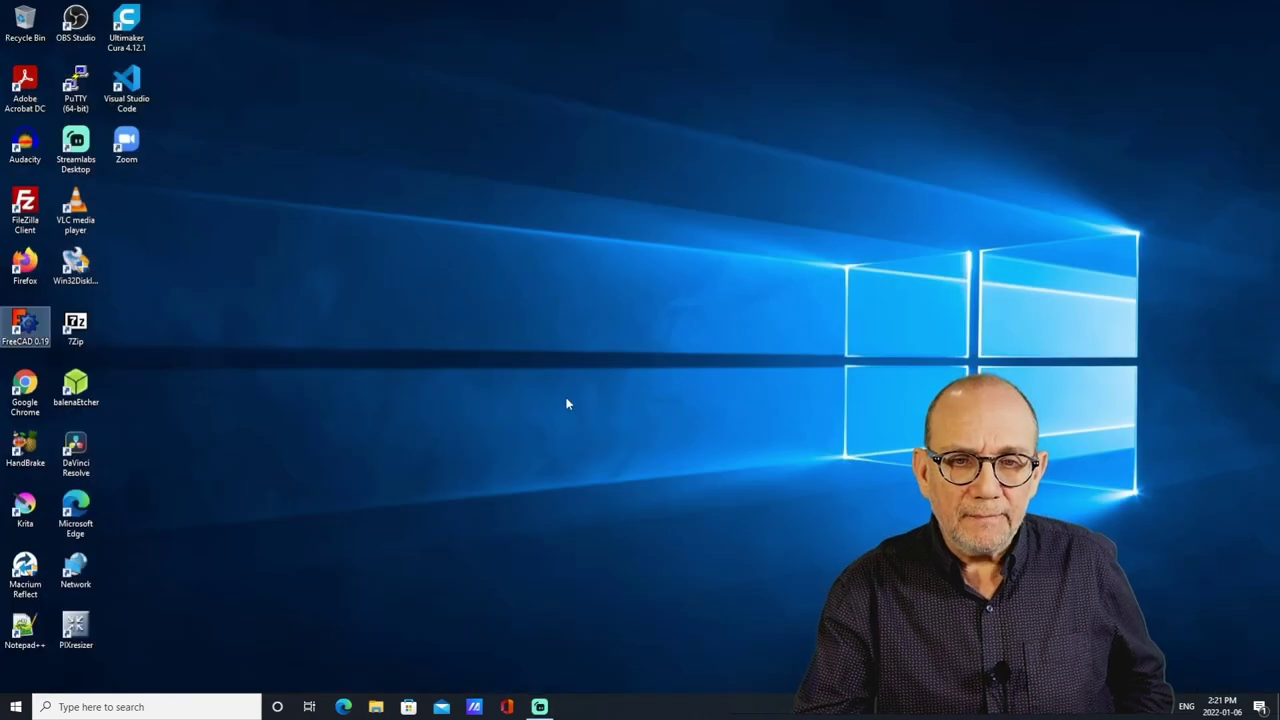
double_click(31, 326)
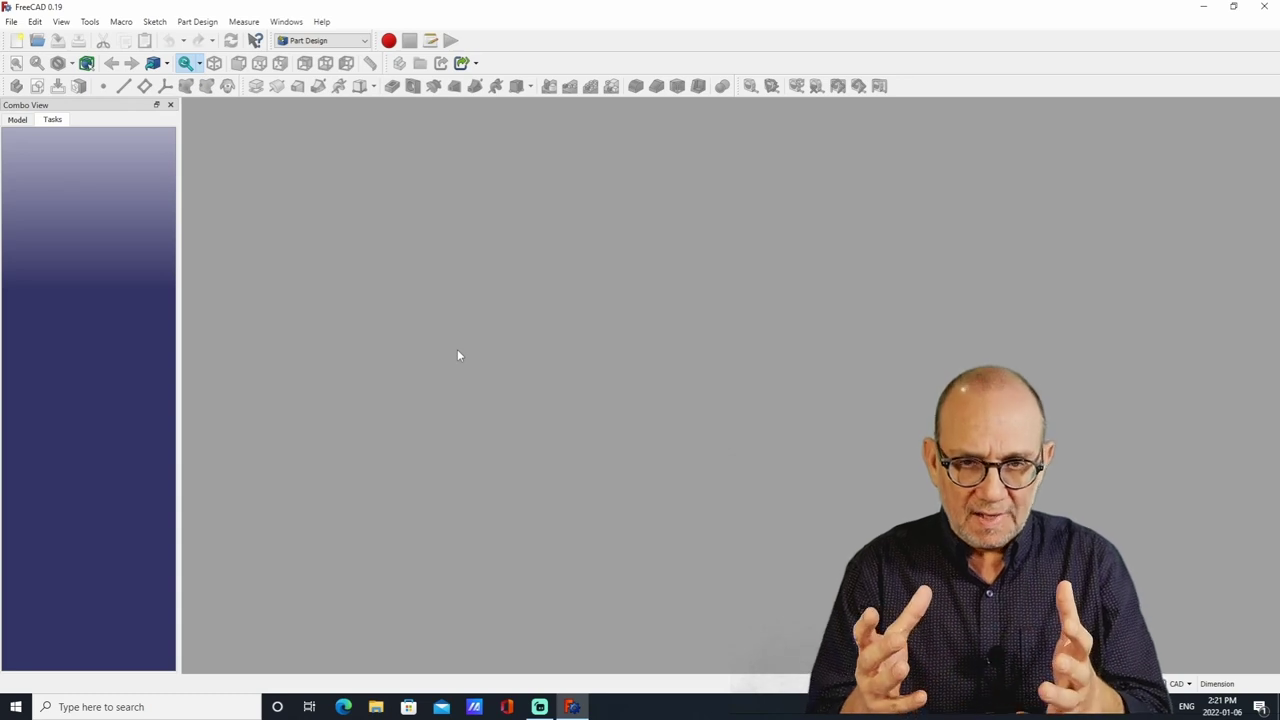
- Create a new empty document and add a body to it
click(12, 22)
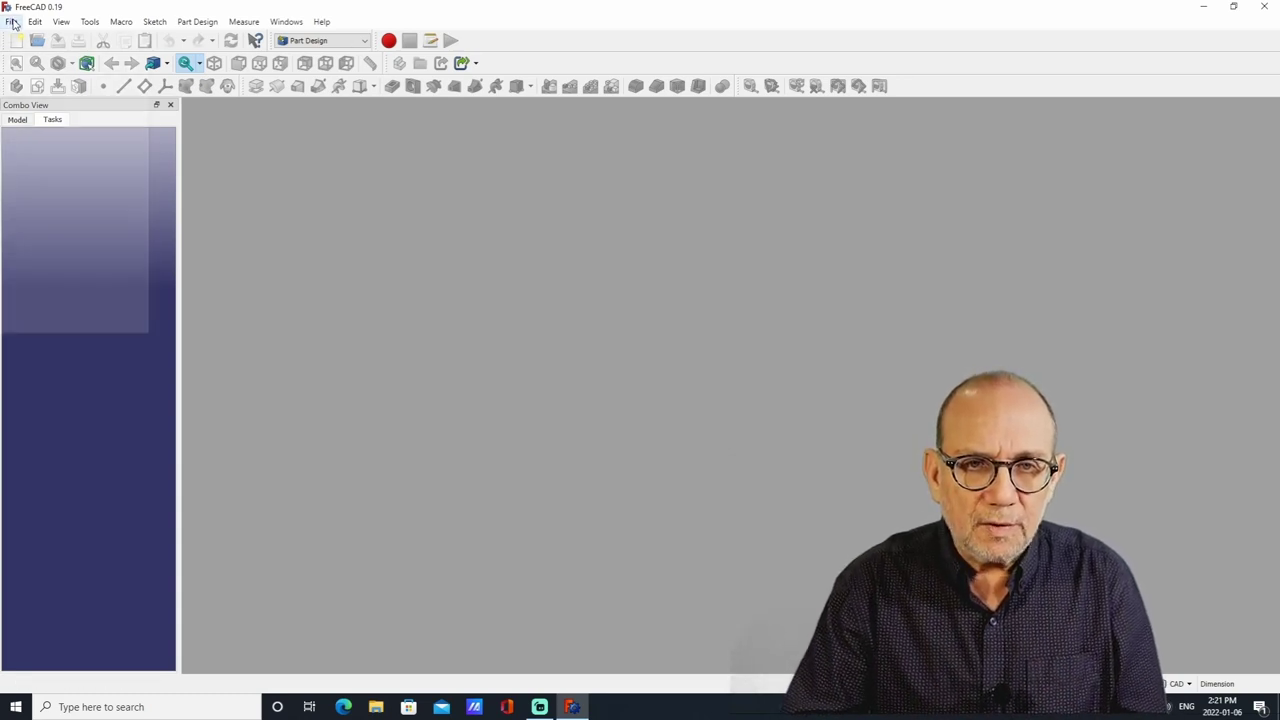
key(Escape)
click(12, 22)
key(Escape)
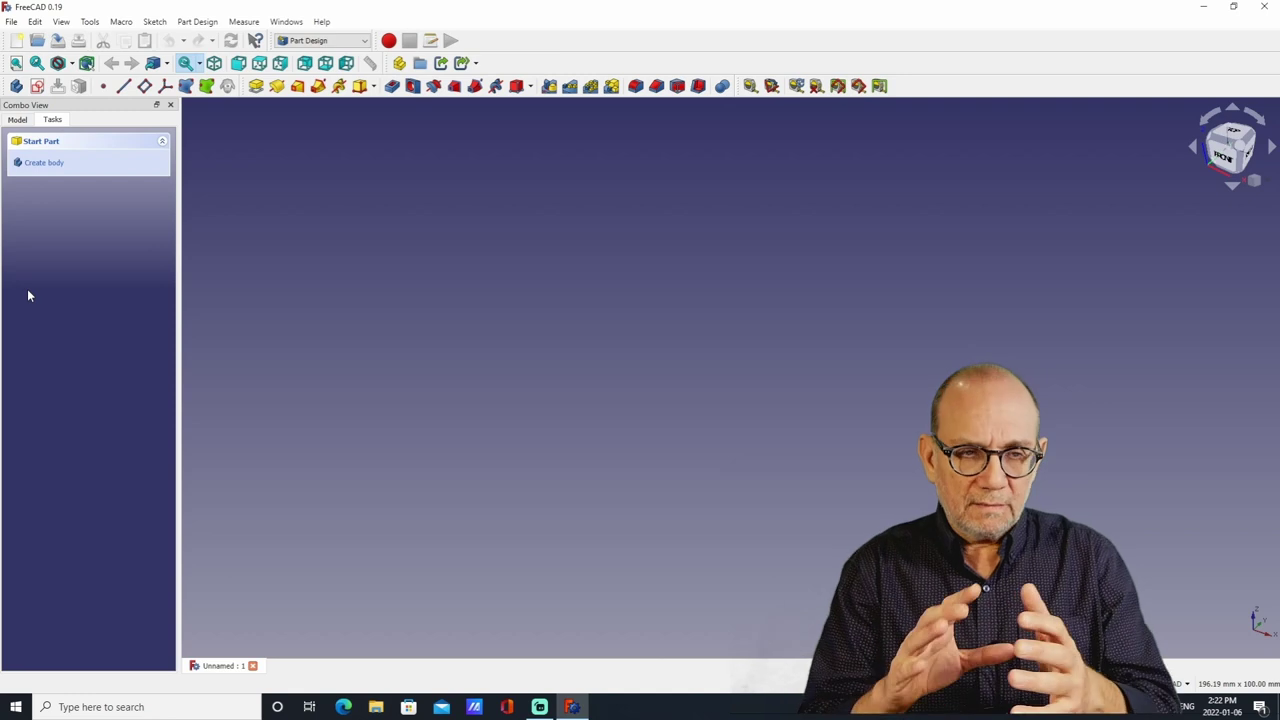
click(40, 163)
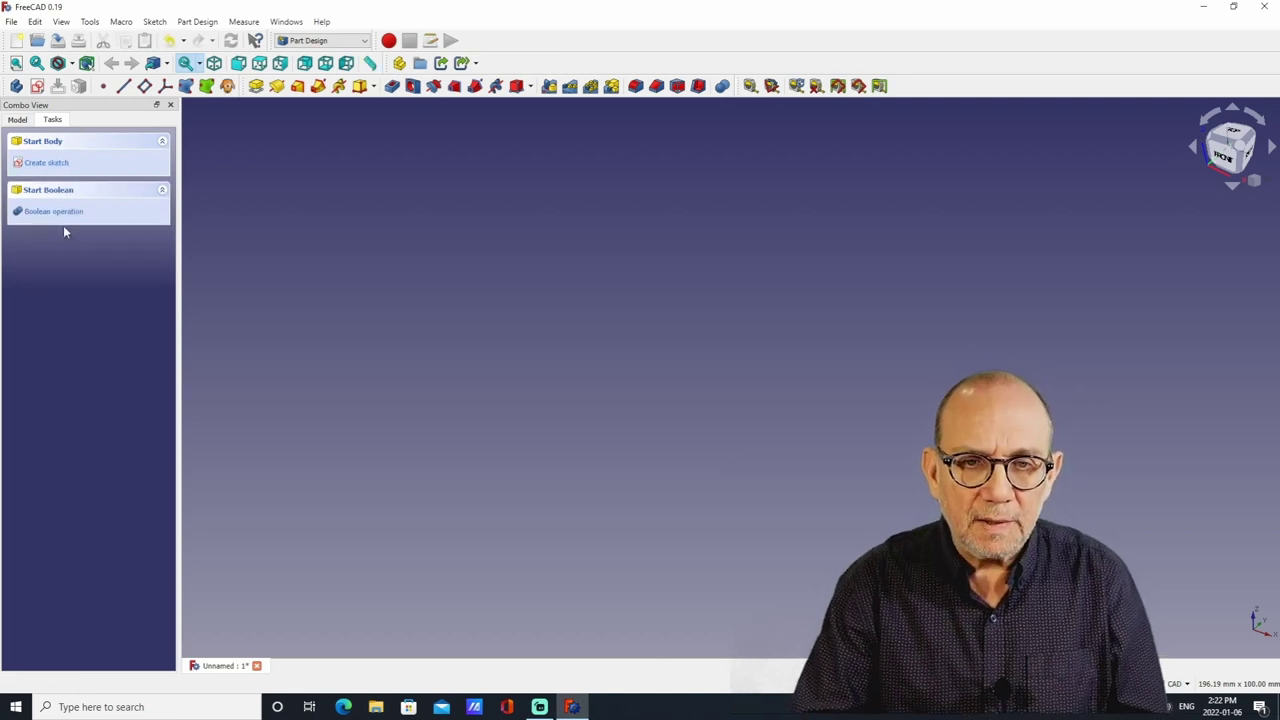
- Sketch a circle of about 34 mm radius centred on the origin of the XY plane, and leave the sketch
click(64, 163)
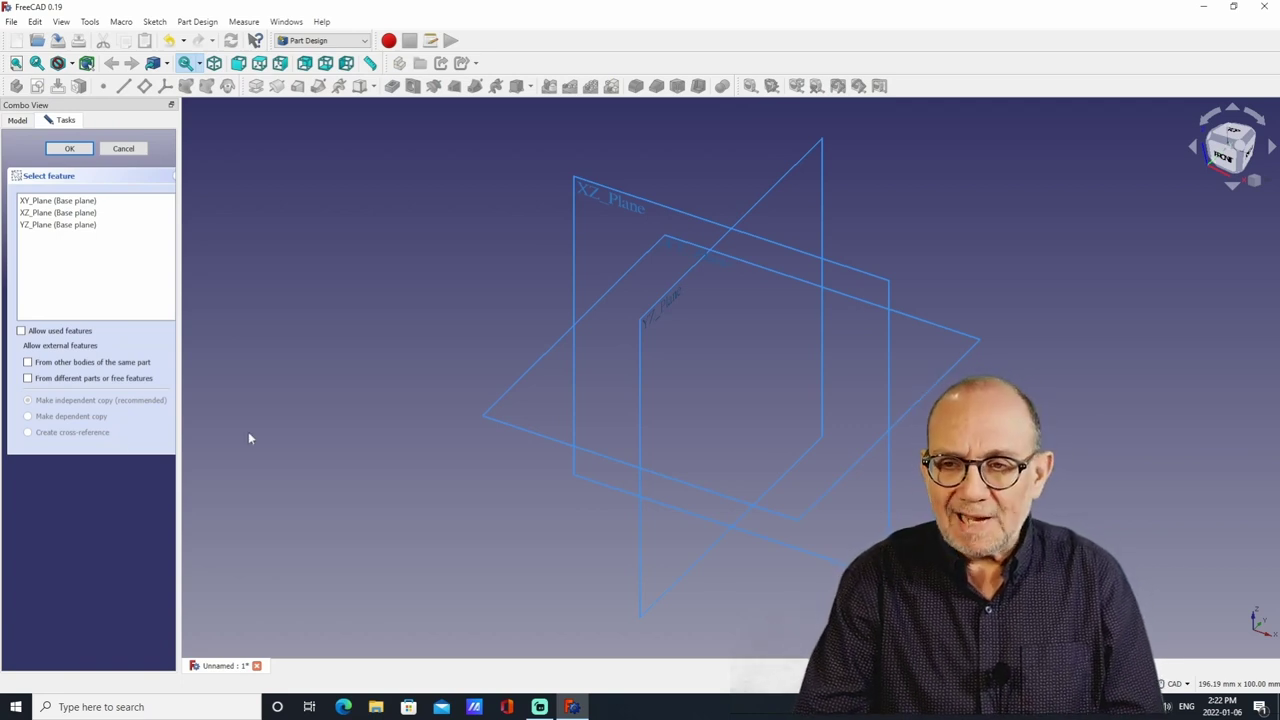
click(617, 282)
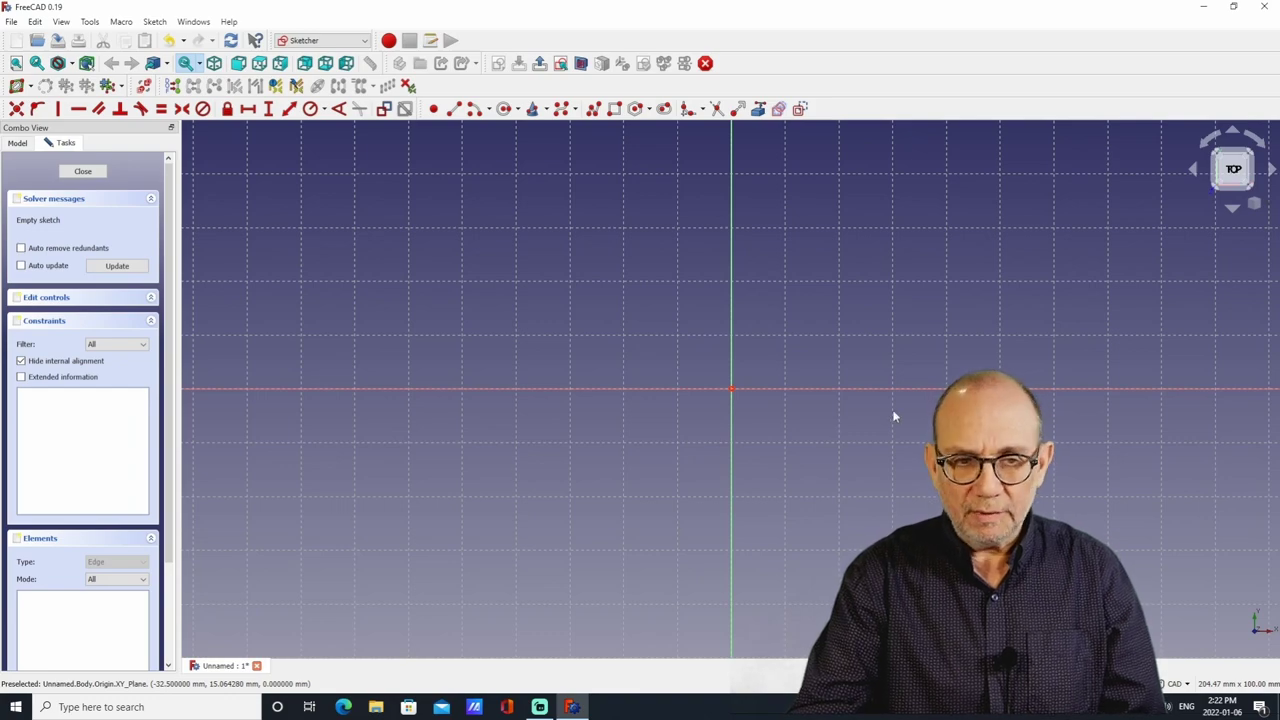
scroll(896, 417, down, 3)
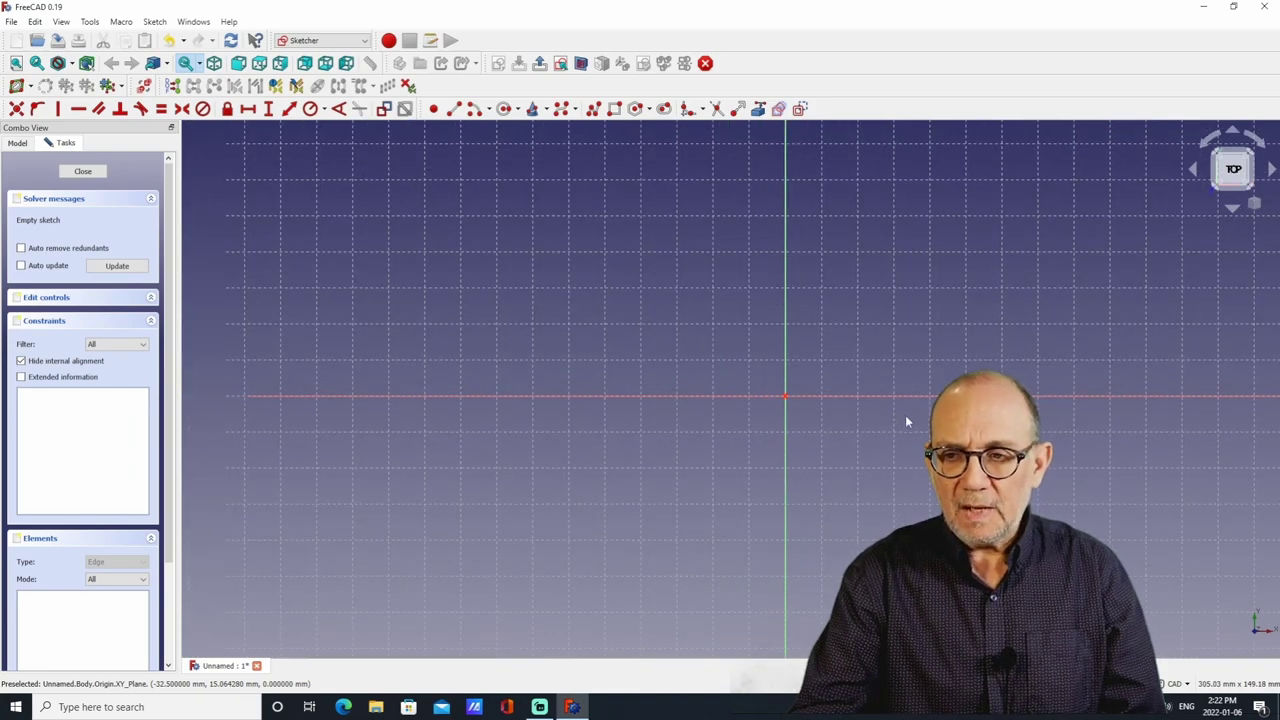
mouse_move(904, 430)
middle_down()
mouse_move(783, 403)
mouse_move(786, 391)
mouse_move(810, 402)
middle_up()
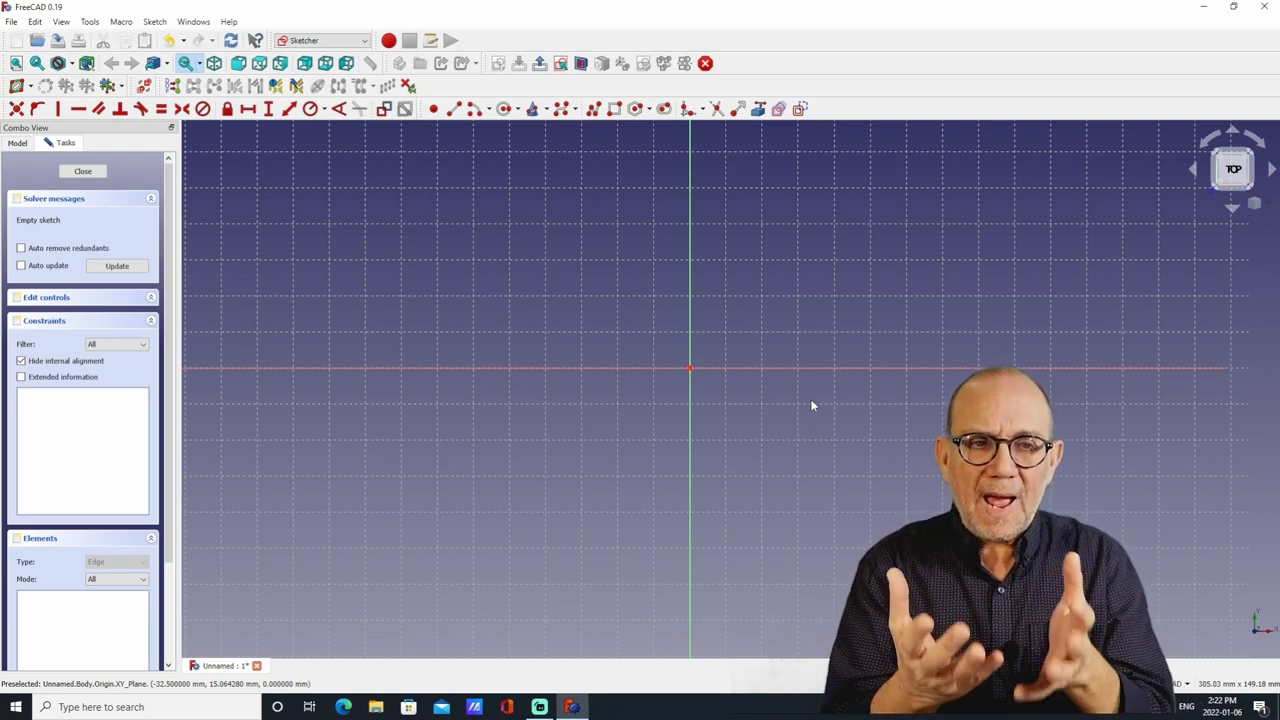
click(504, 108)
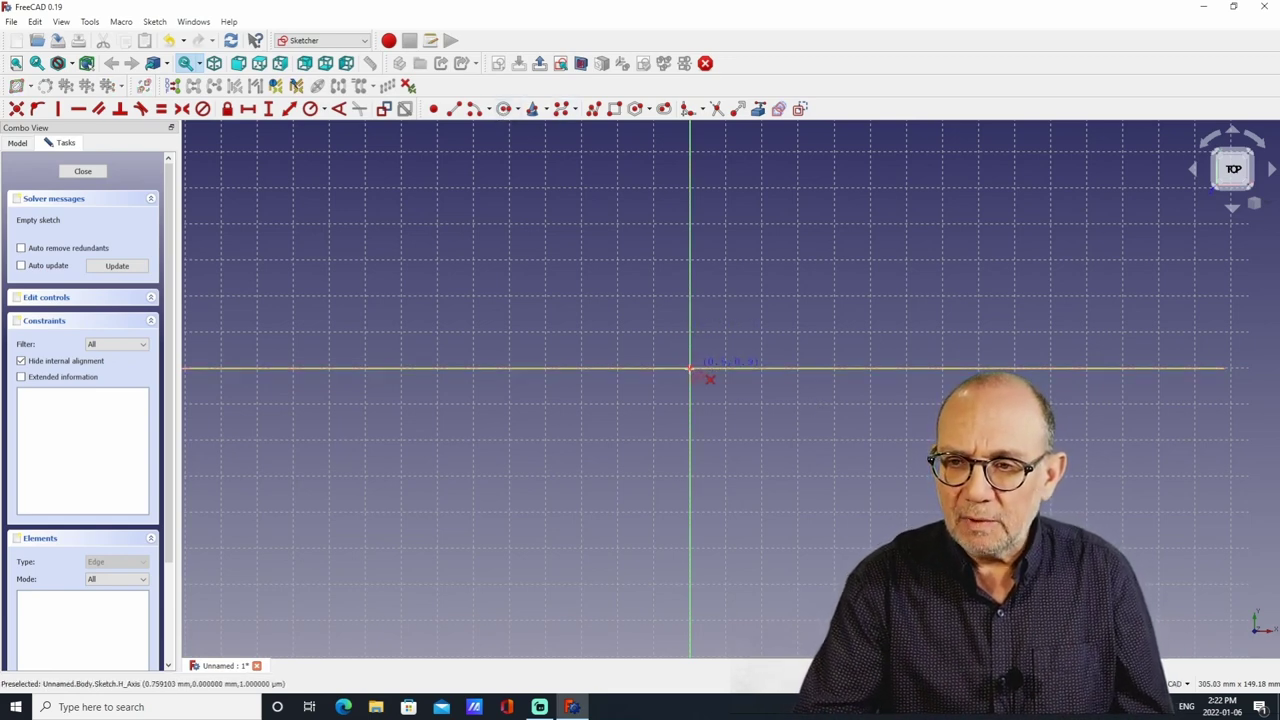
click(689, 370)
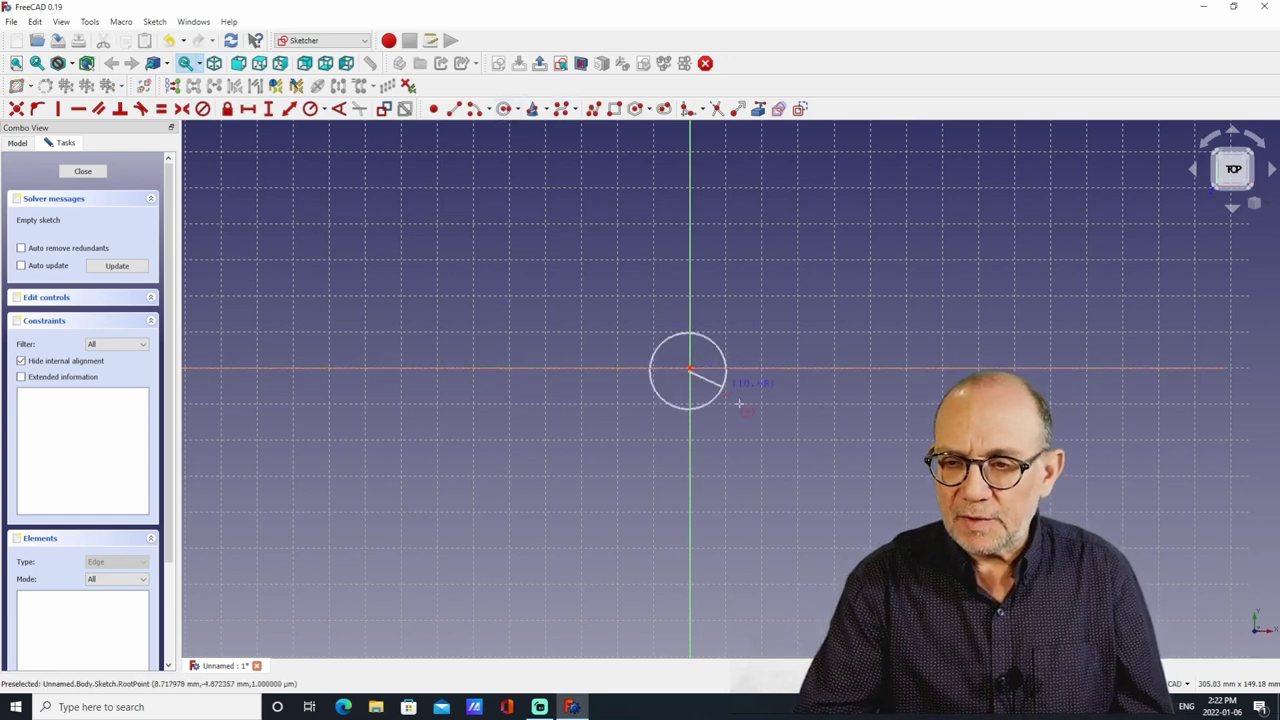
click(790, 447)
key(Escape)
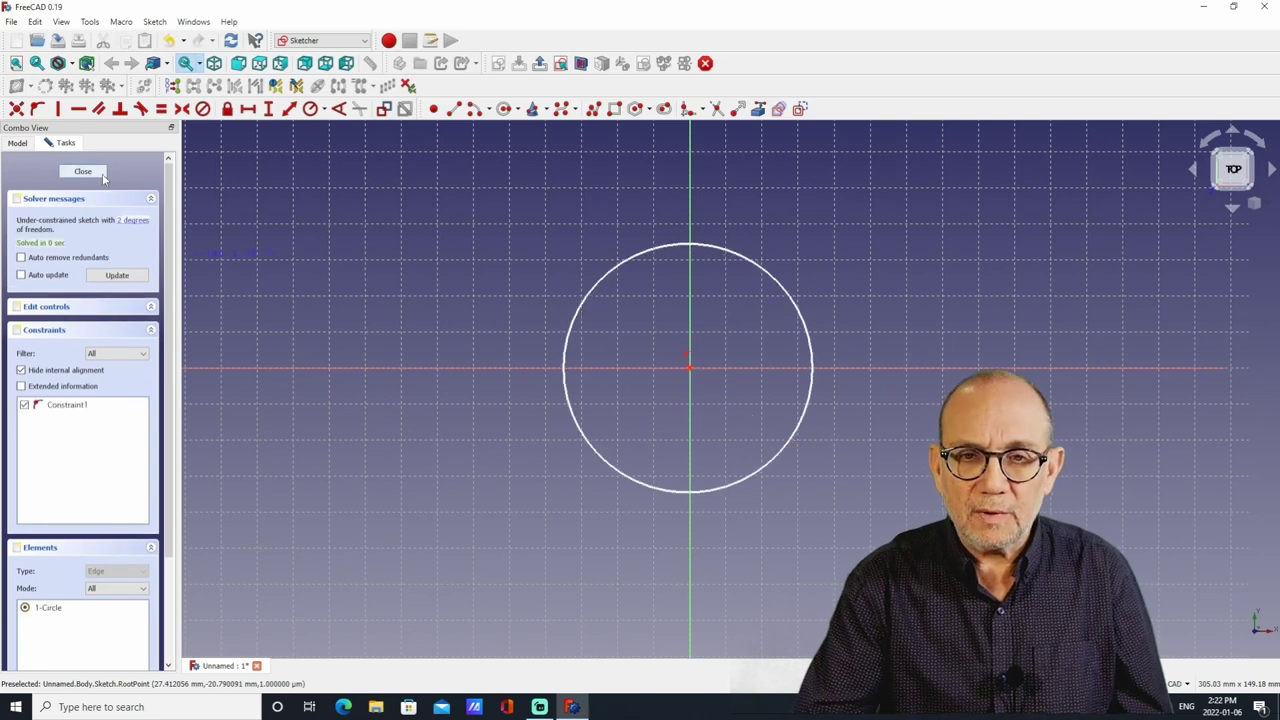
key(Escape)
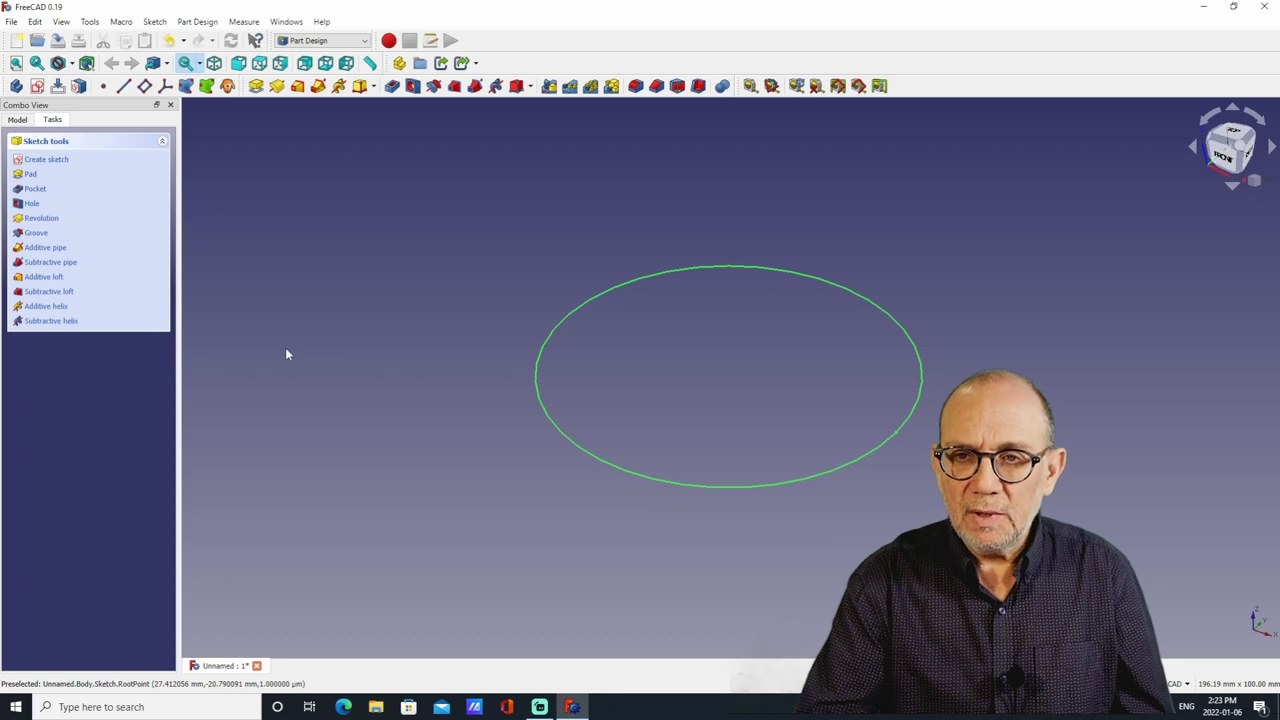
- Pad the circle sketch to a length of 10 mm
click(256, 86)
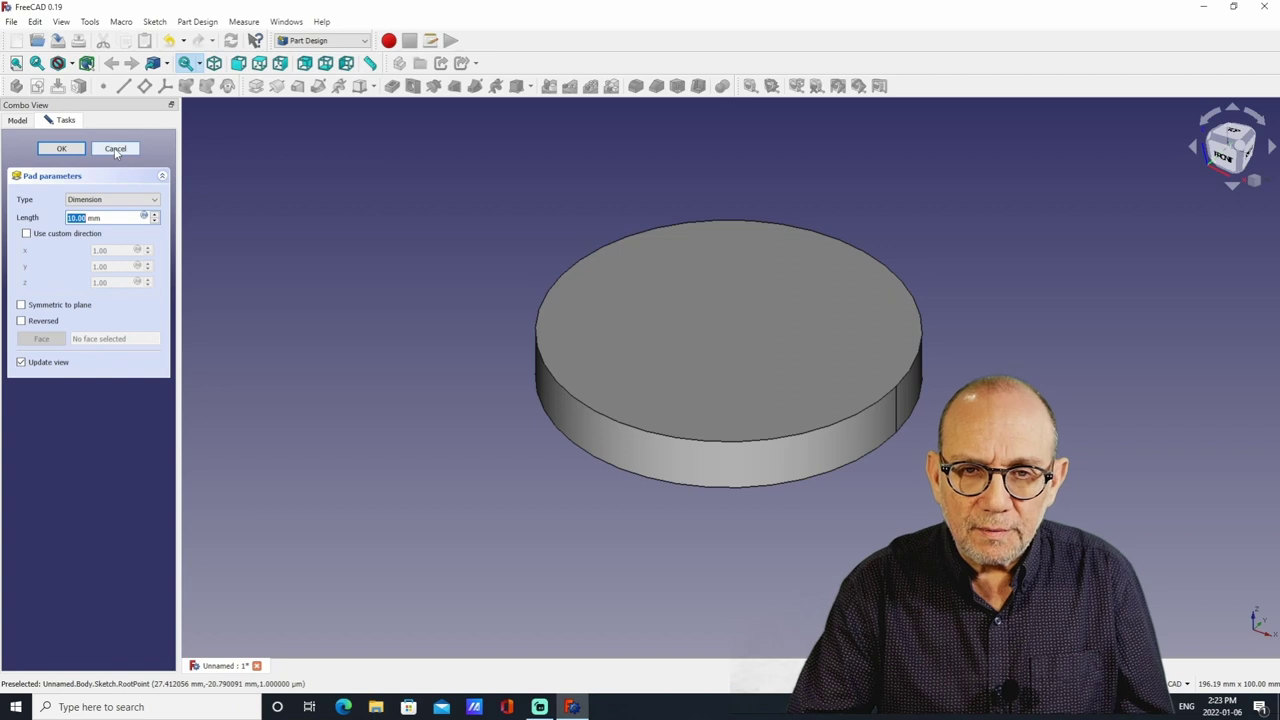
click(66, 150)
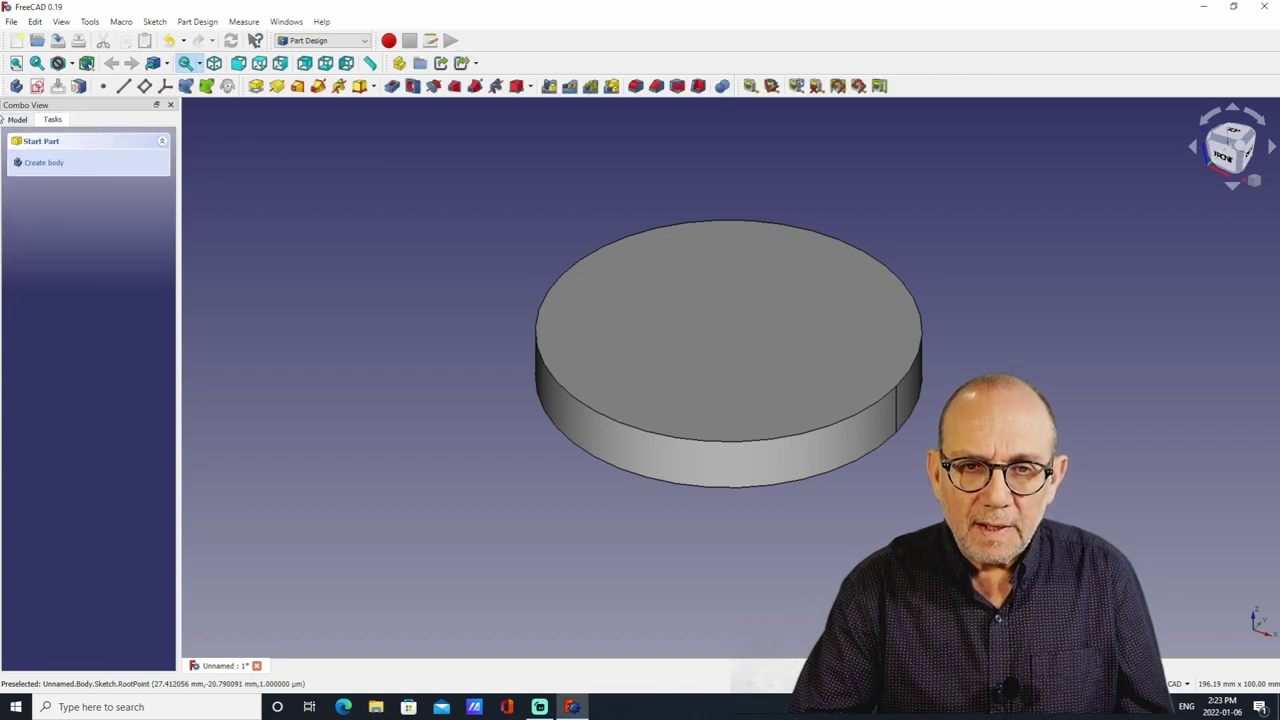
- Delete the pad and its circle sketch from the body, leaving only the origin
click(18, 120)
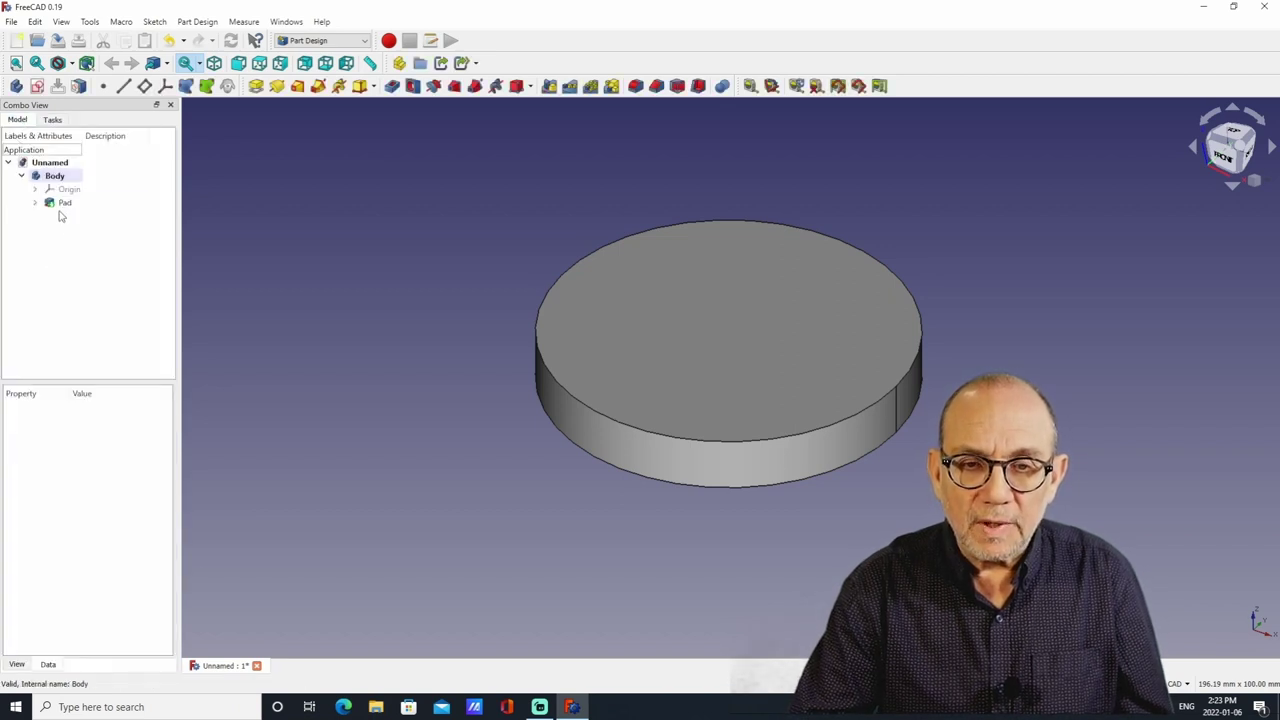
click(35, 202)
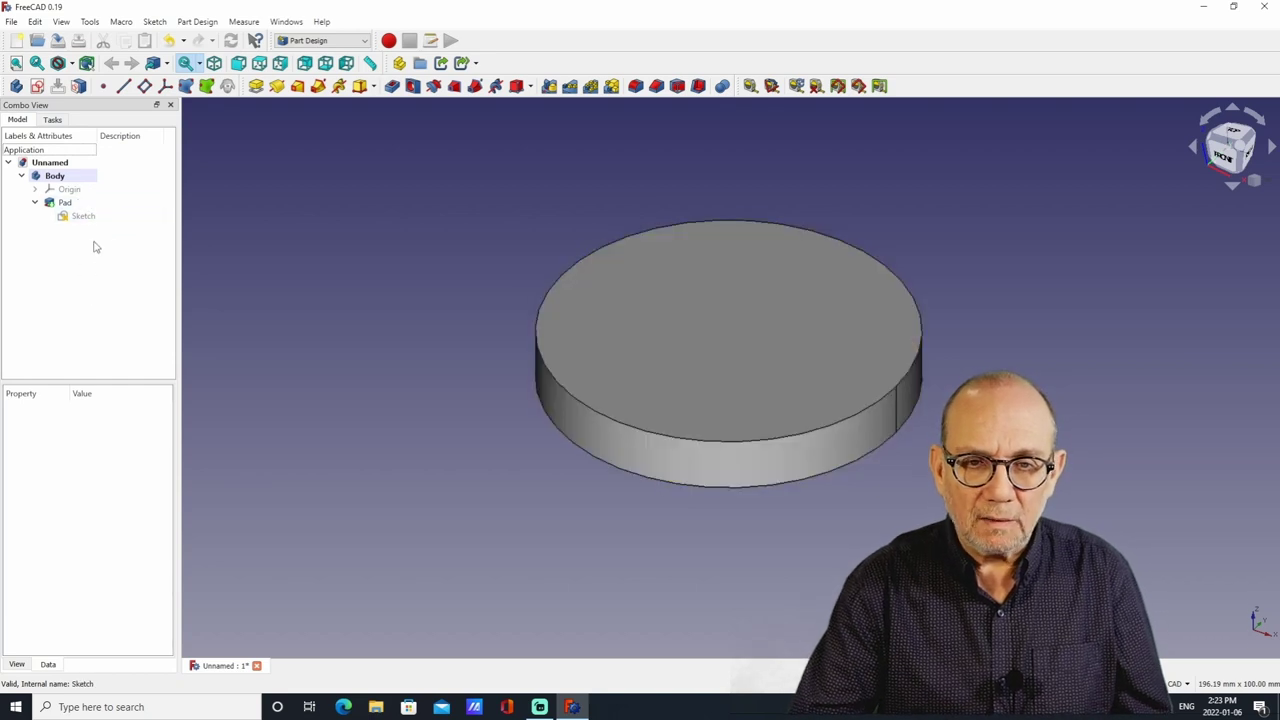
click(64, 203)
right_click(64, 203)
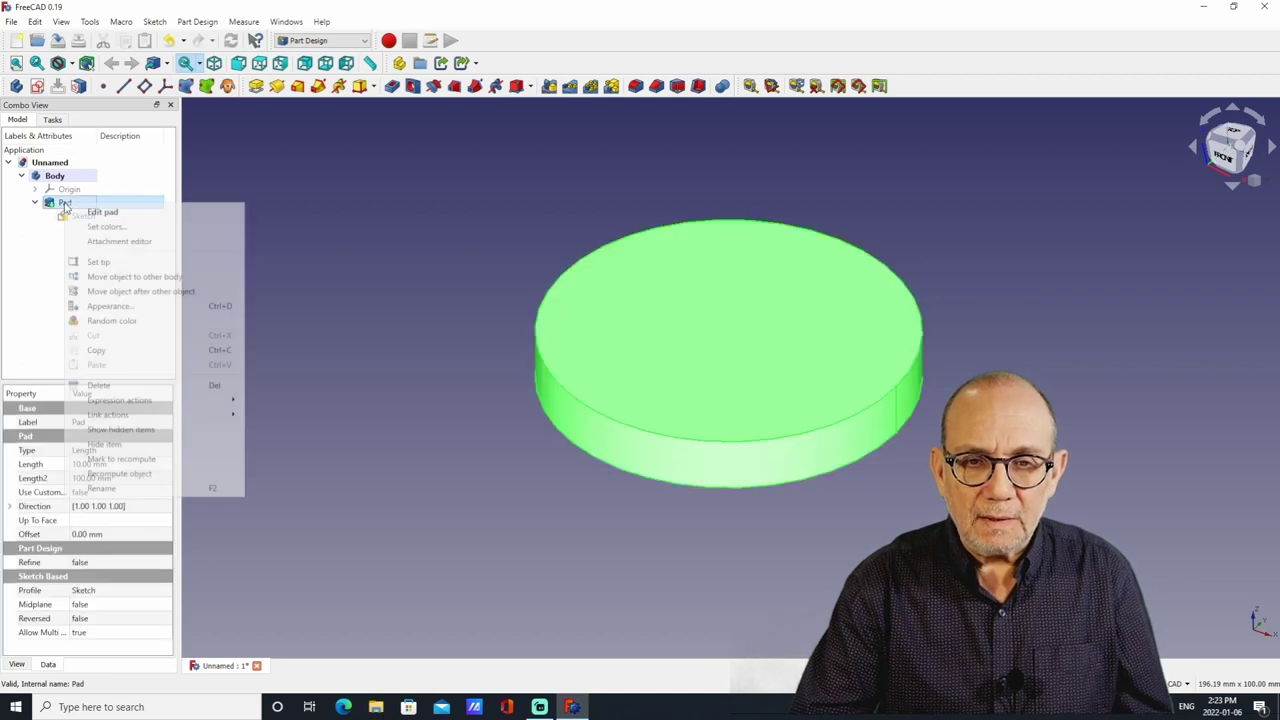
click(120, 385)
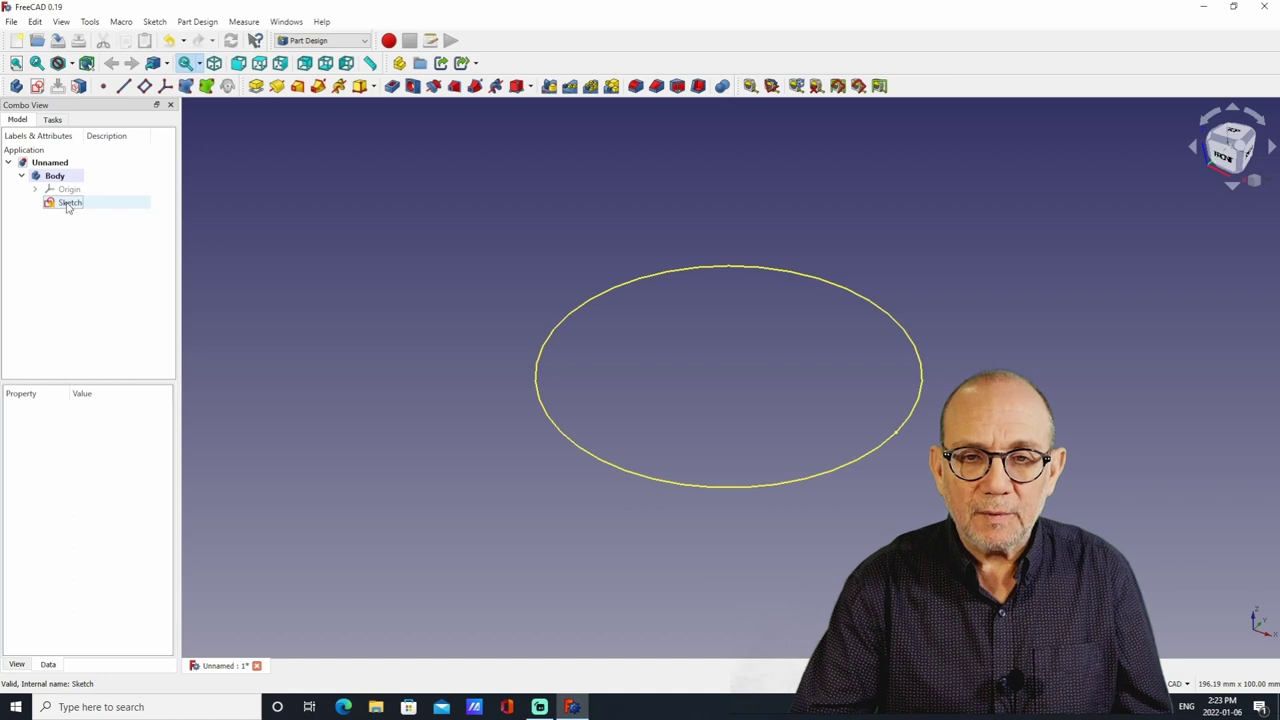
click(66, 202)
right_click(66, 202)
click(111, 345)
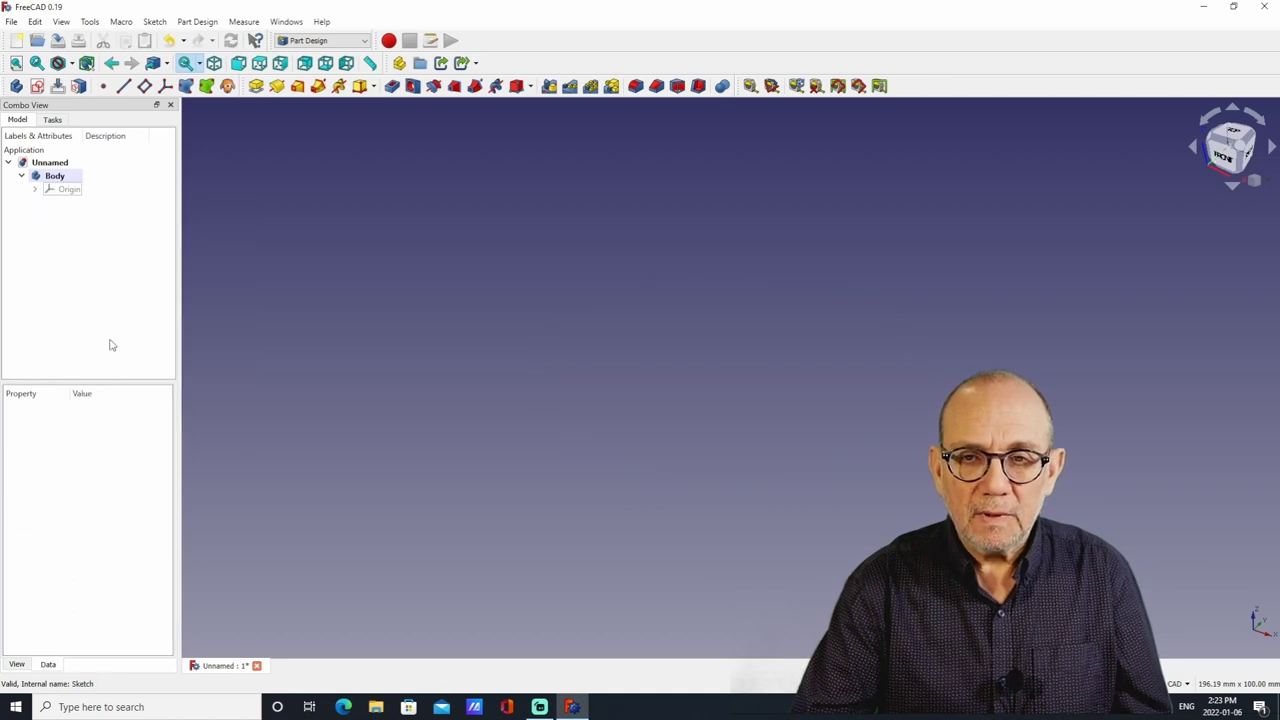
- Sketch a hexagon of about 28 mm radius centred on the origin of the XY plane, with flat horizontal sides, and leave the sketch
click(37, 86)
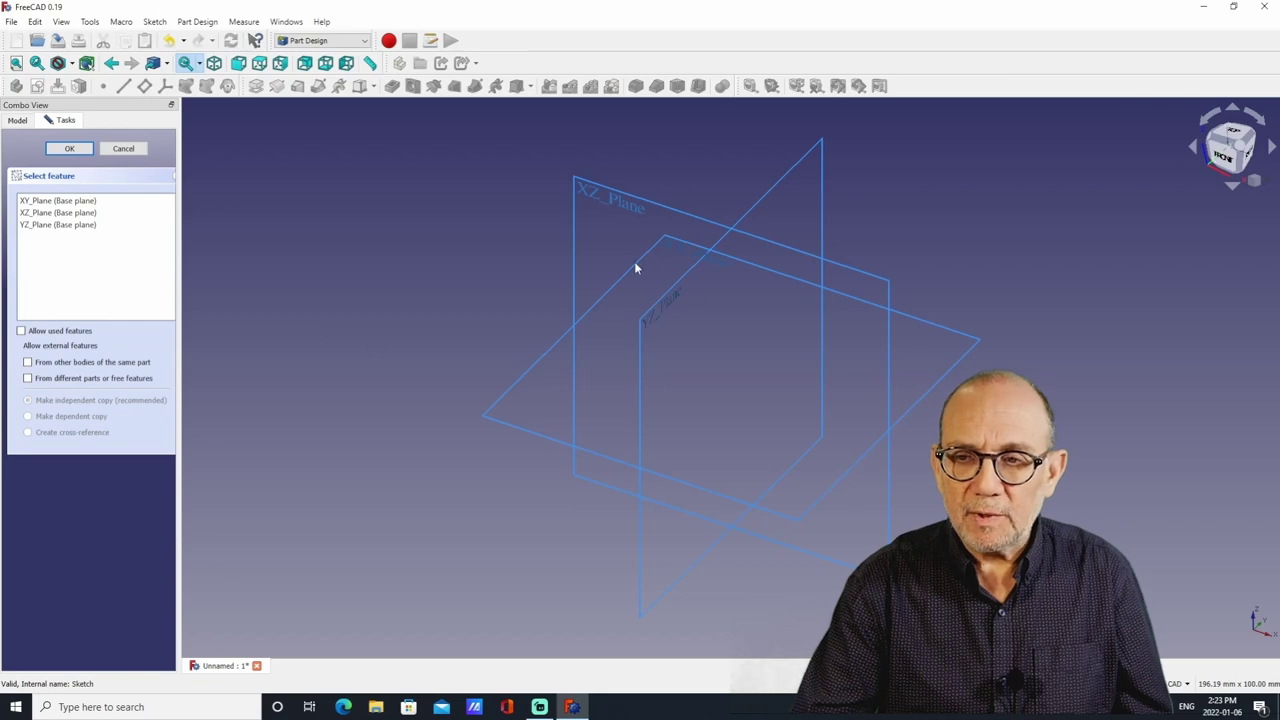
click(640, 259)
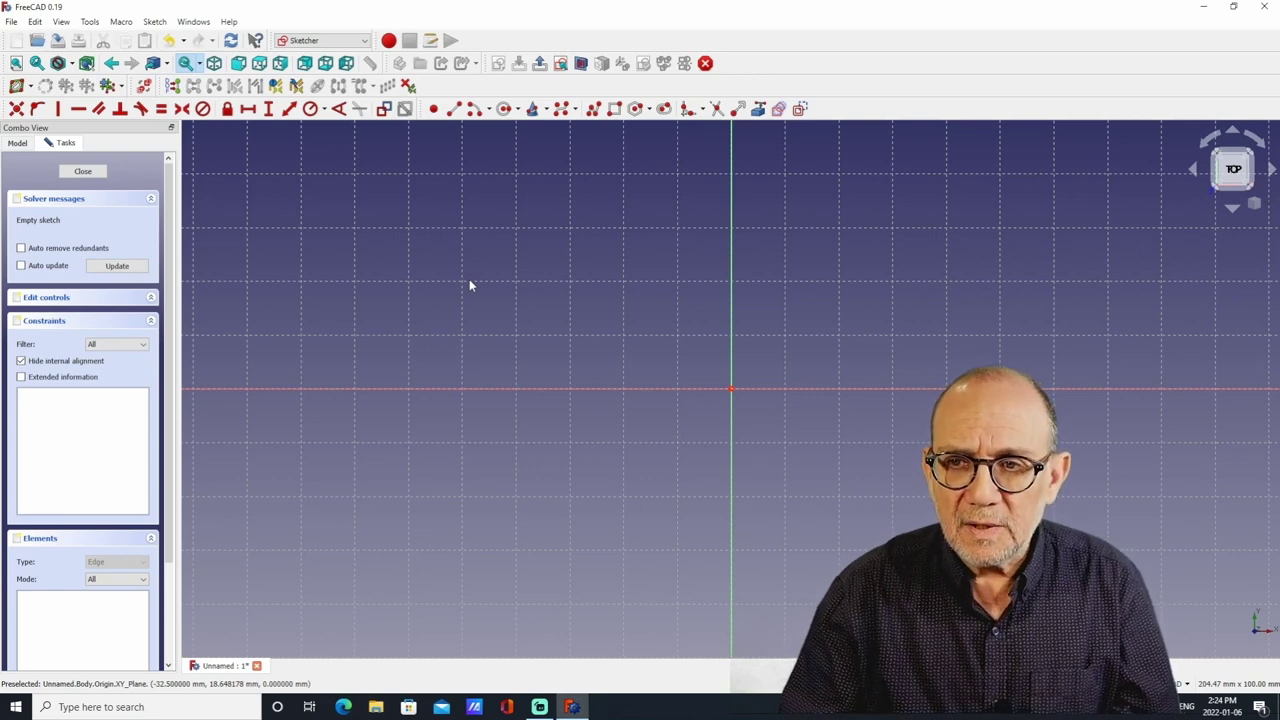
click(636, 109)
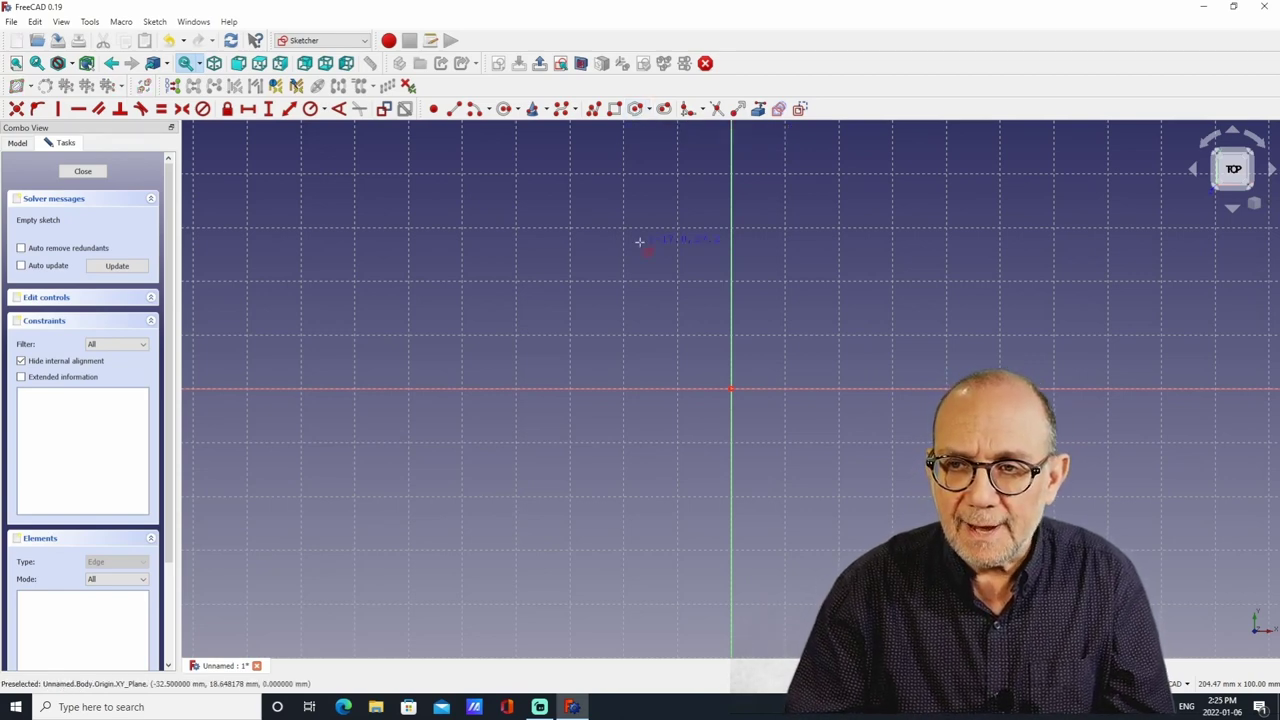
click(731, 389)
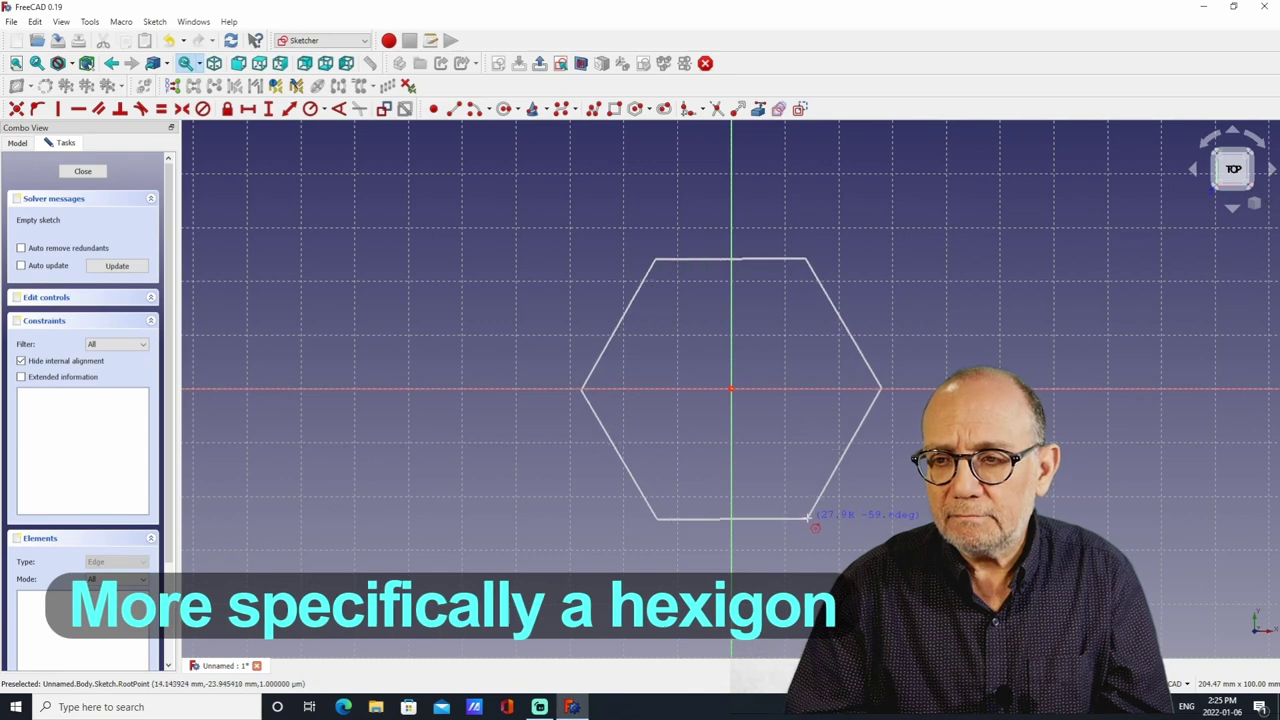
click(808, 517)
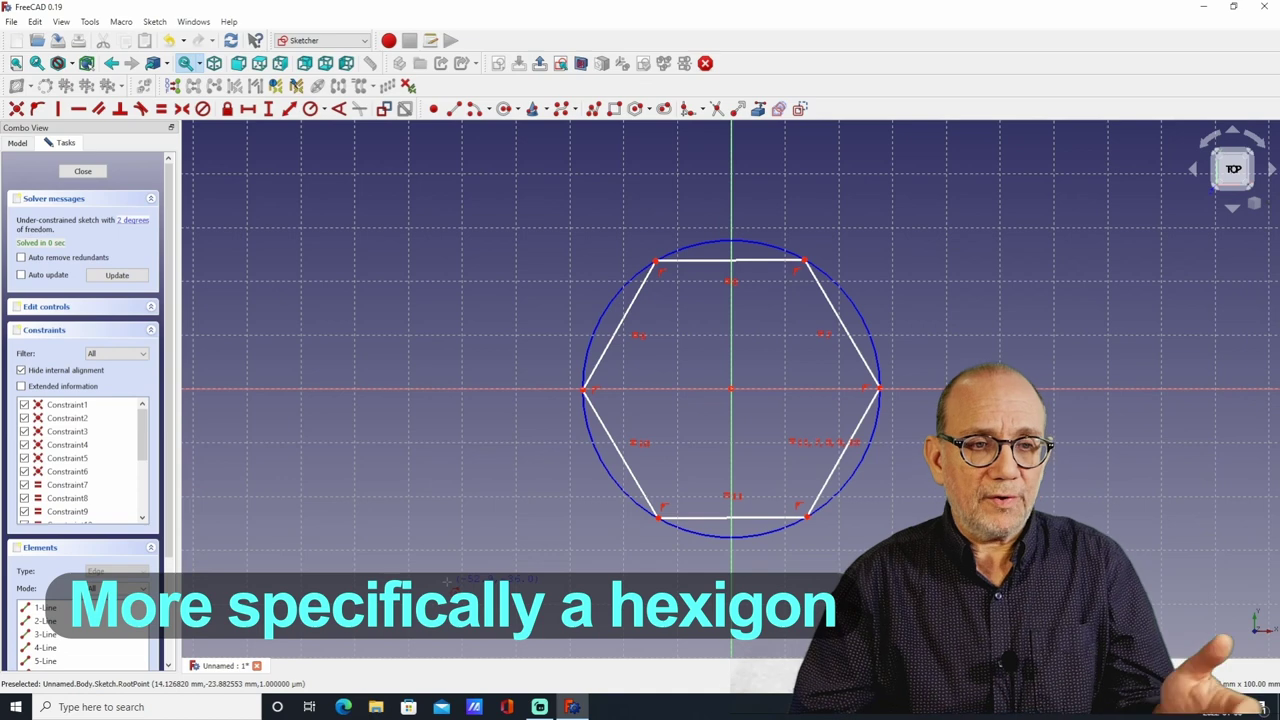
click(83, 172)
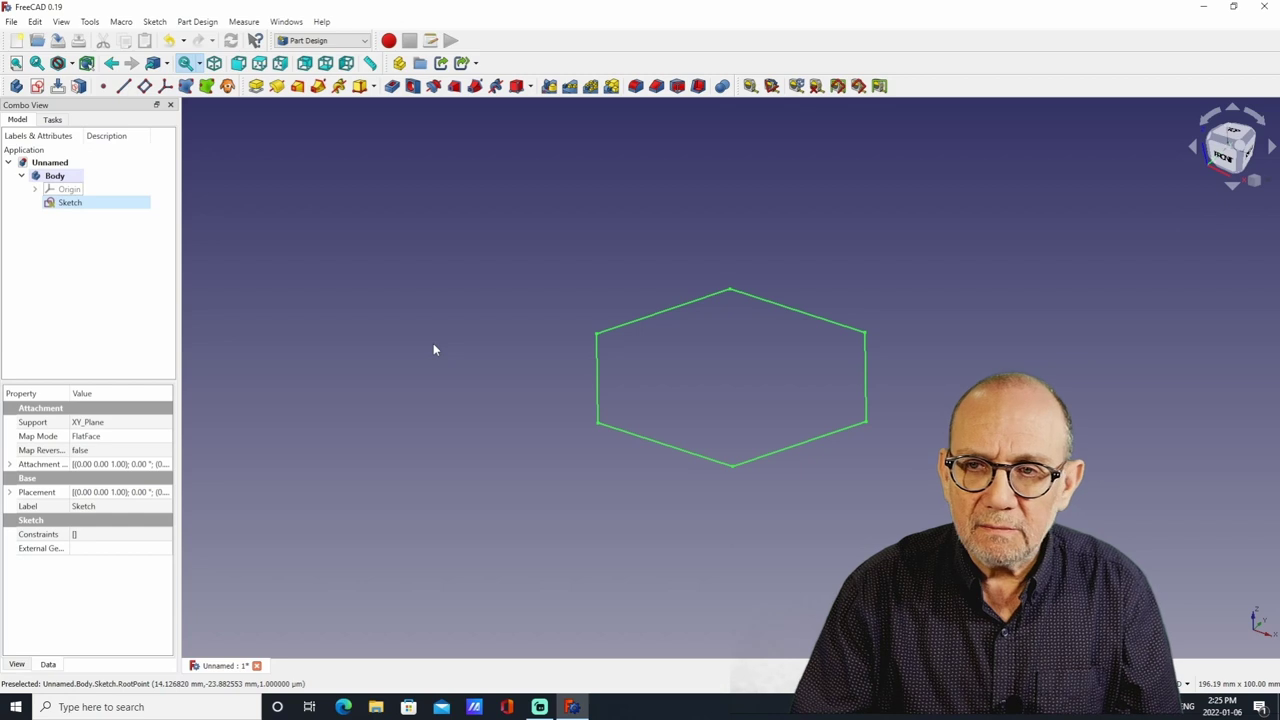
- Add a second XY plane sketch with an origin-centred hexagon of about 27 mm radius, one vertex at about -81°, and leave it
click(37, 87)
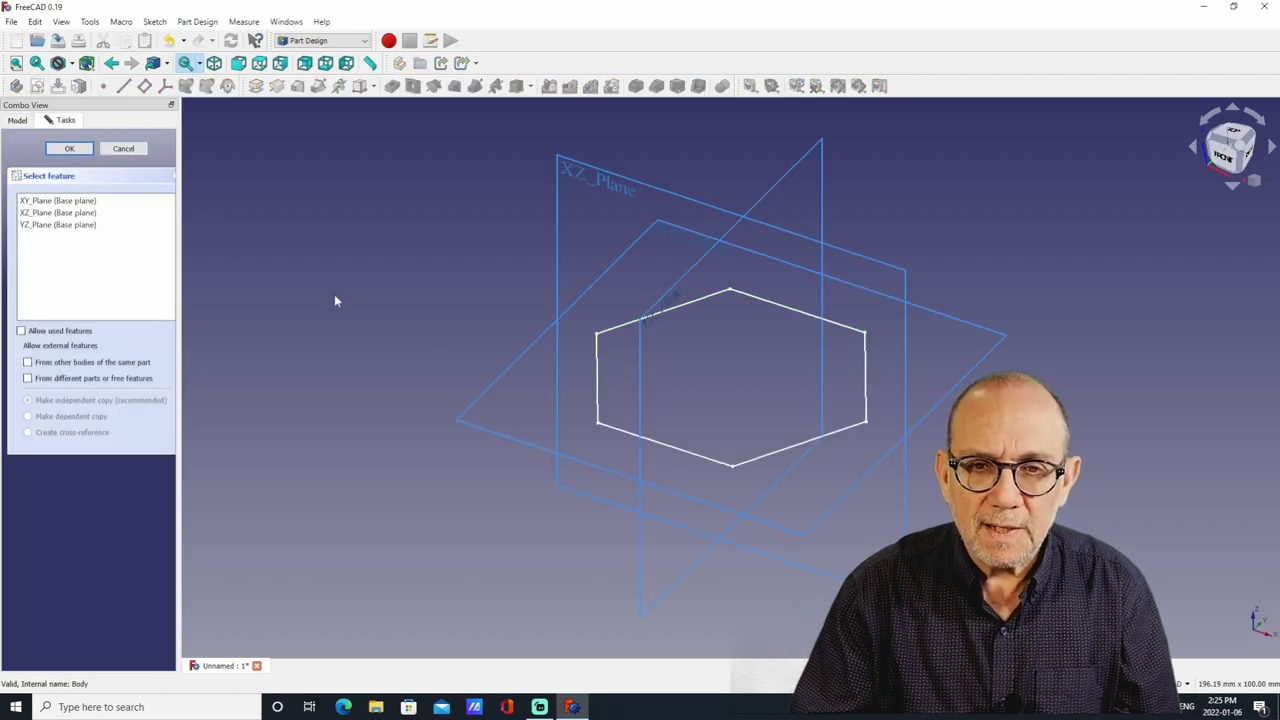
click(622, 254)
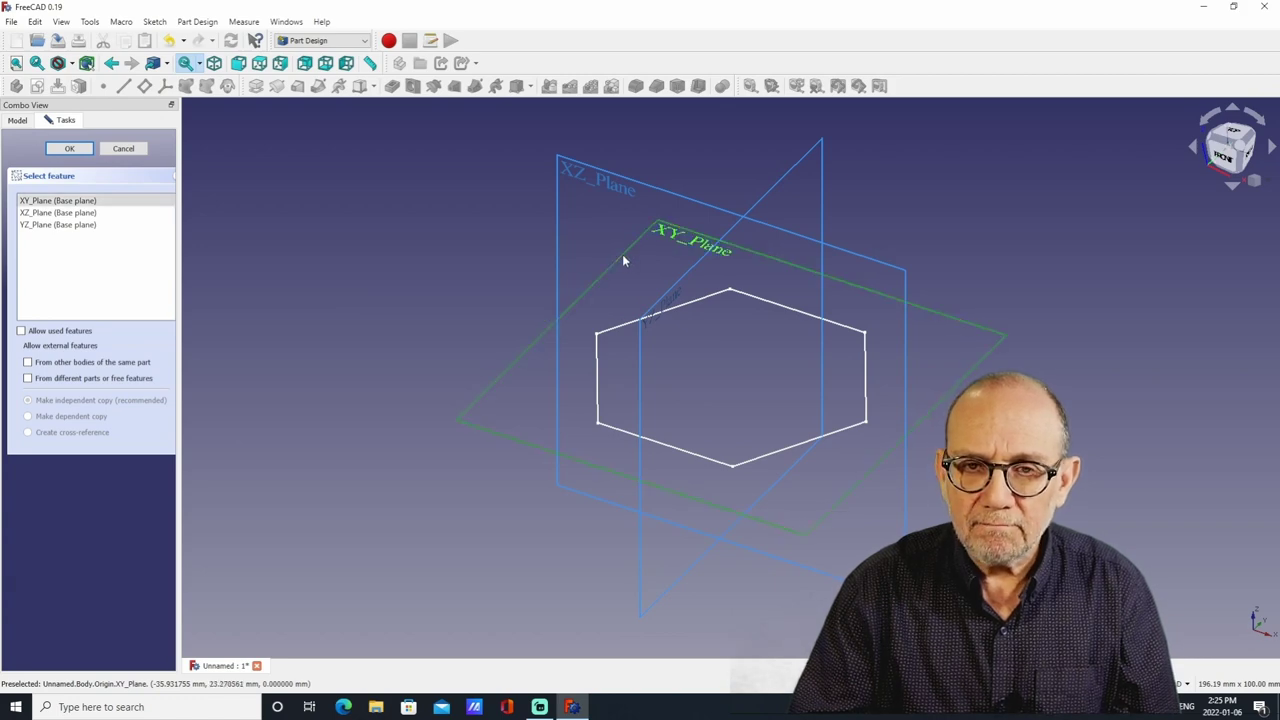
click(69, 148)
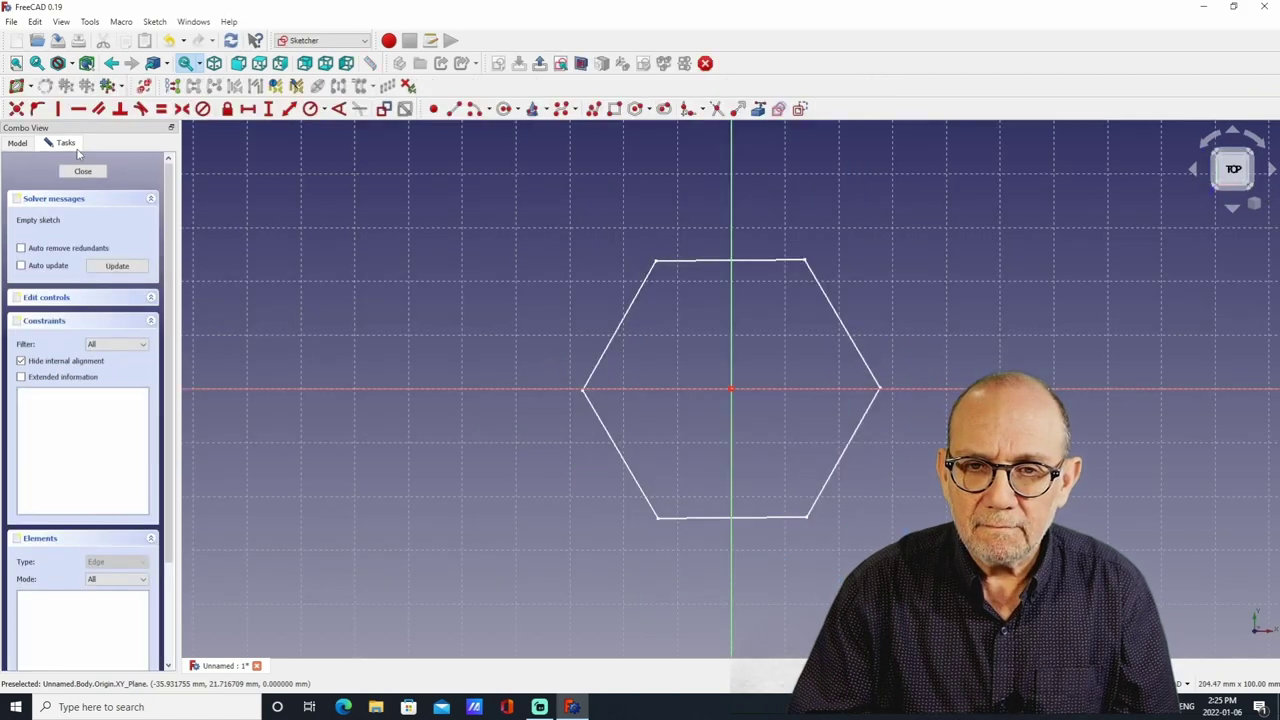
click(640, 108)
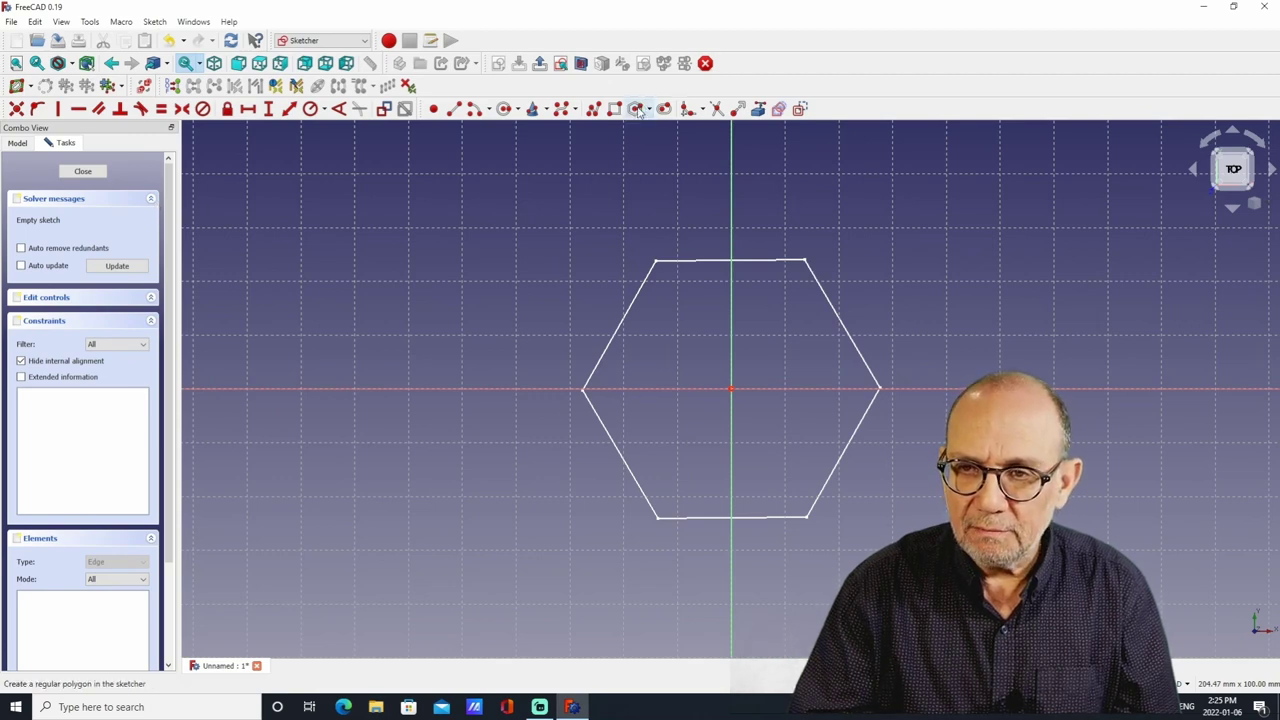
click(731, 389)
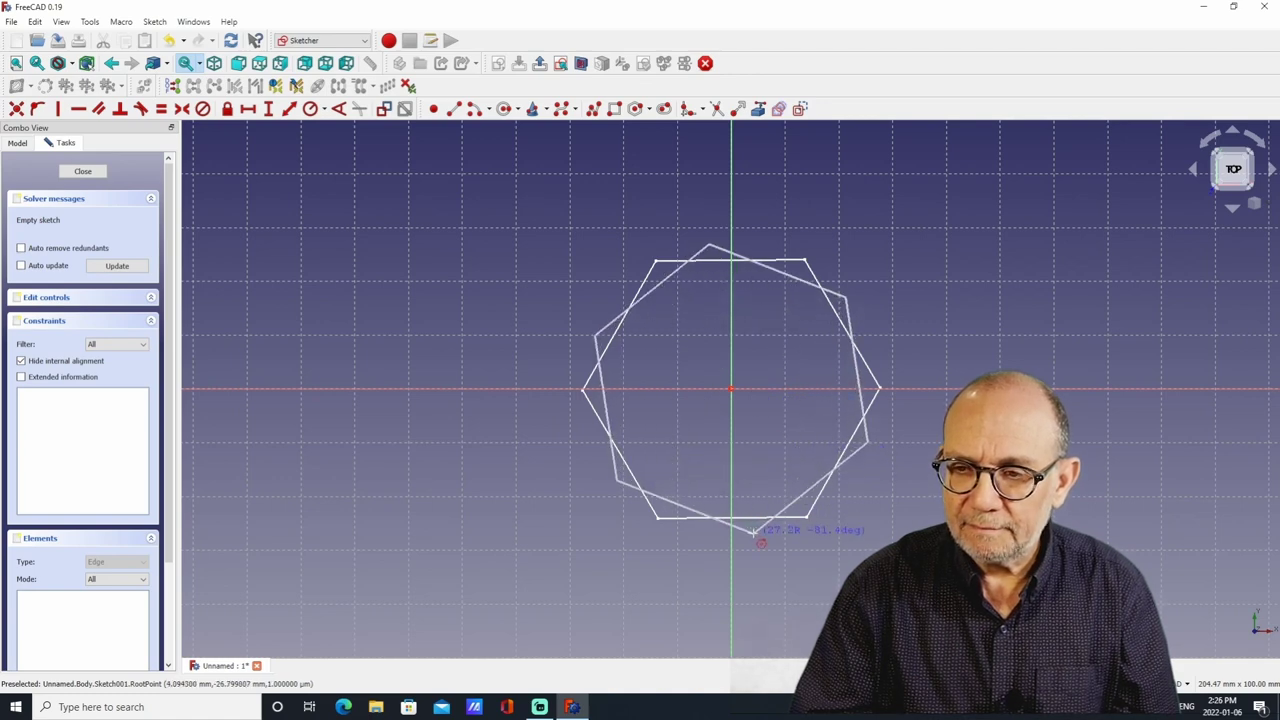
click(755, 532)
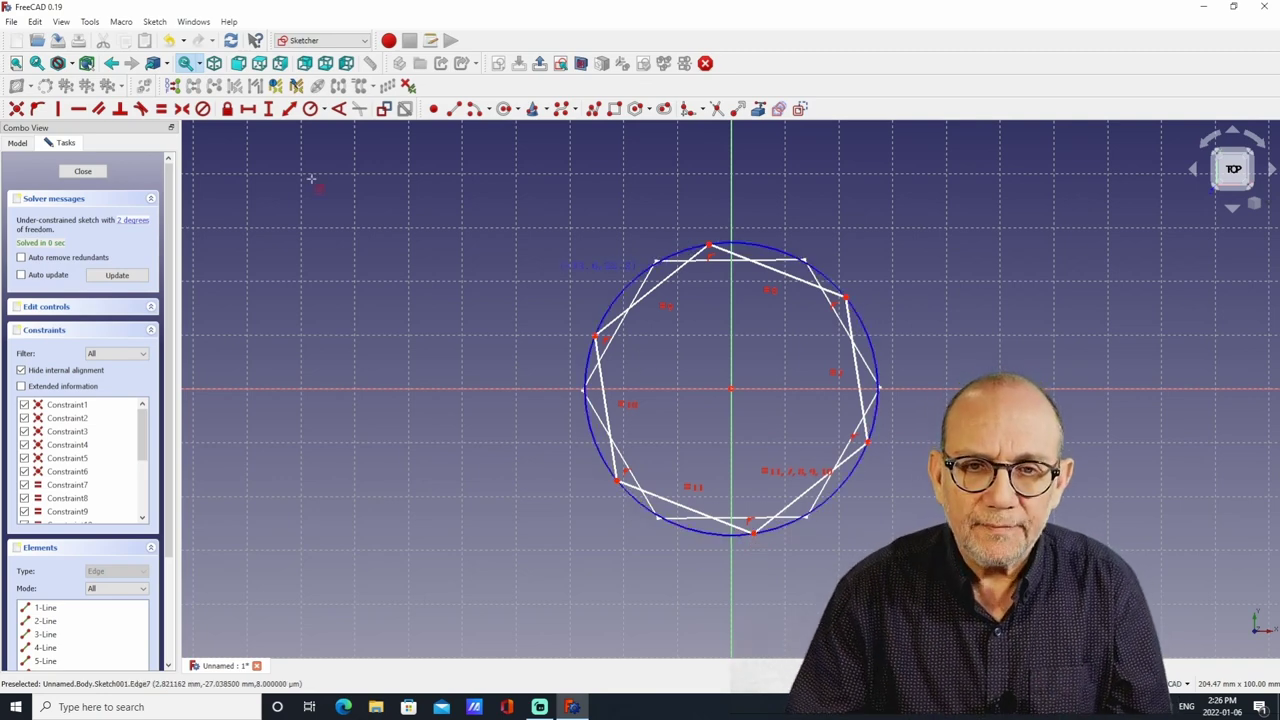
click(83, 171)
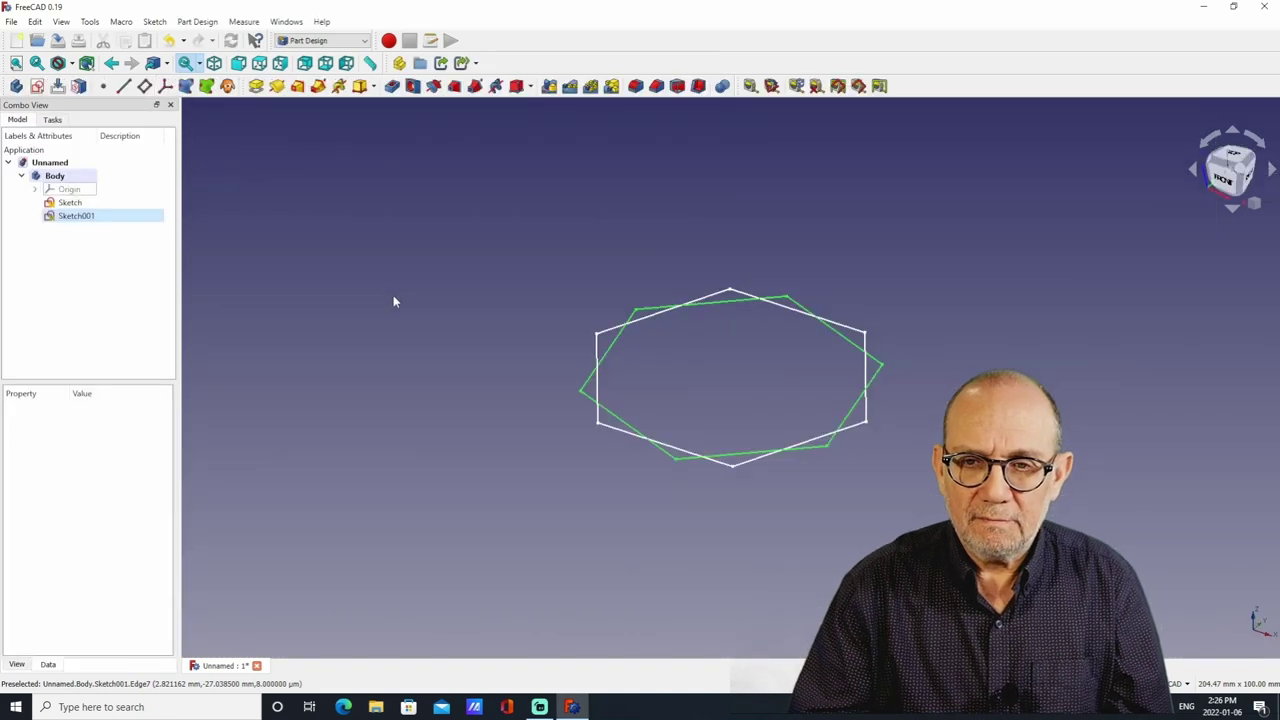
- Add a third XY plane sketch with an origin-centred hexagon of about 28 mm radius, one vertex at about -103°, and leave it
click(38, 86)
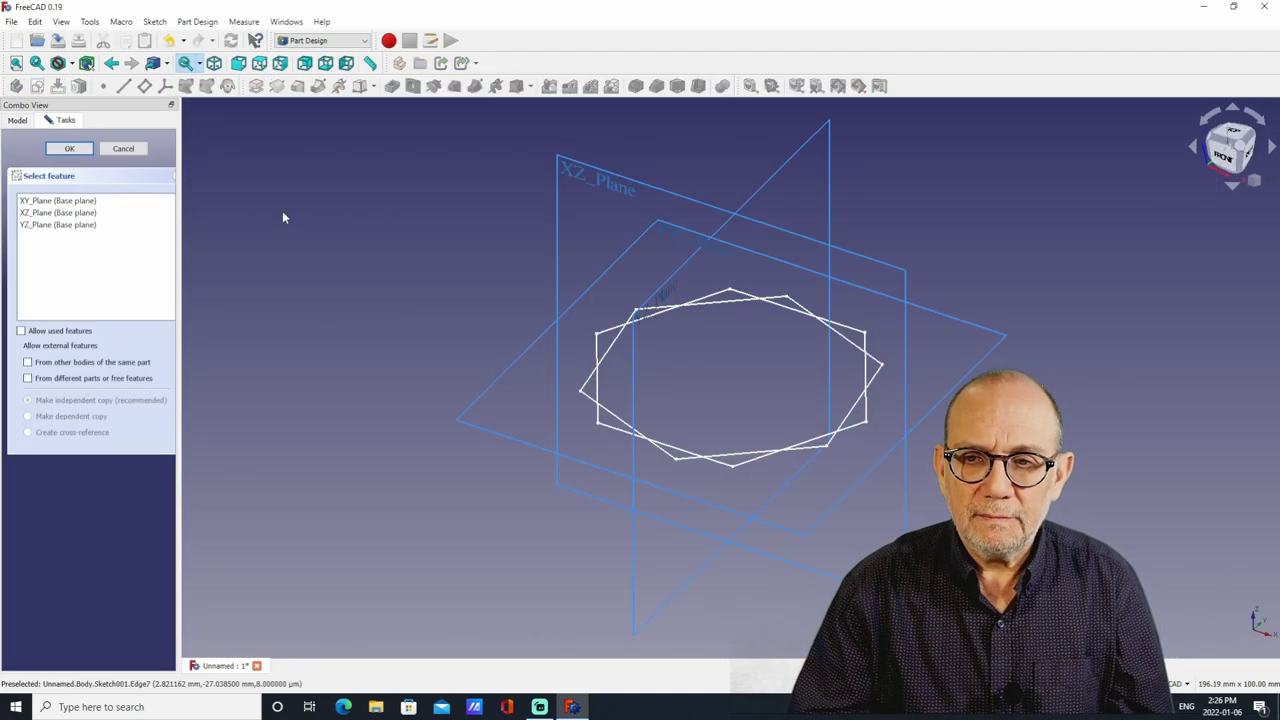
click(597, 288)
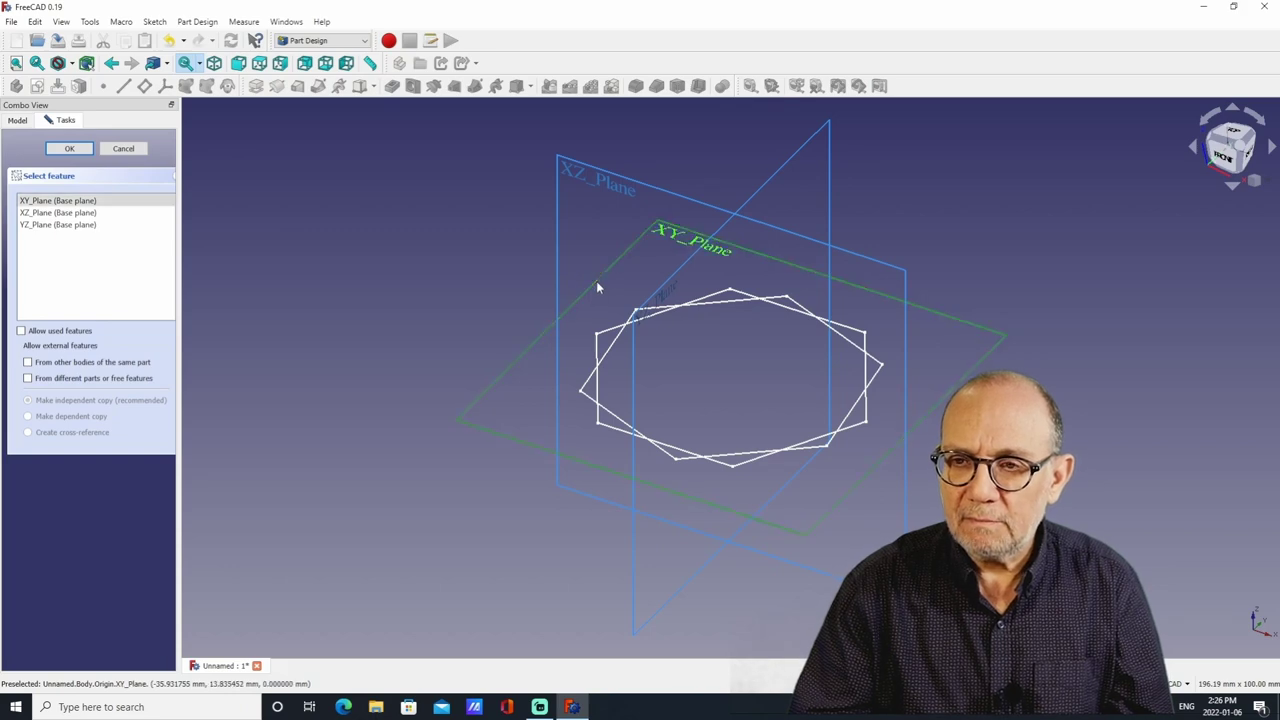
click(70, 149)
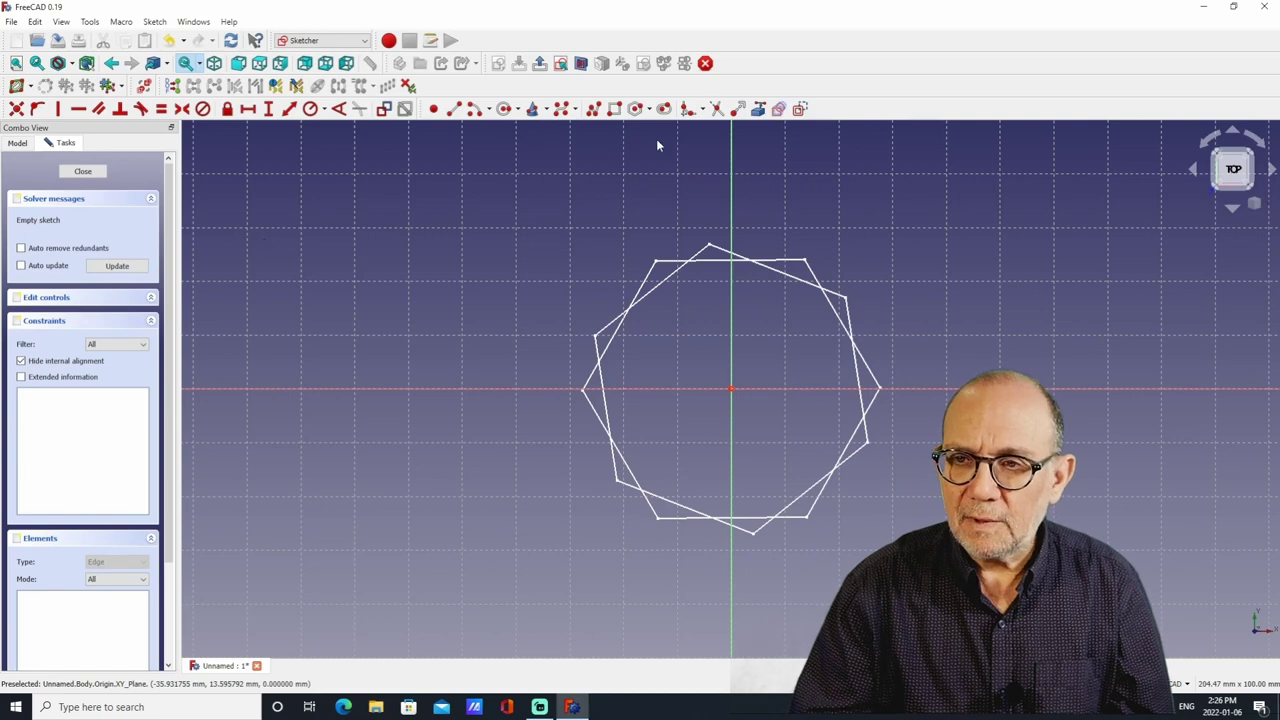
click(636, 109)
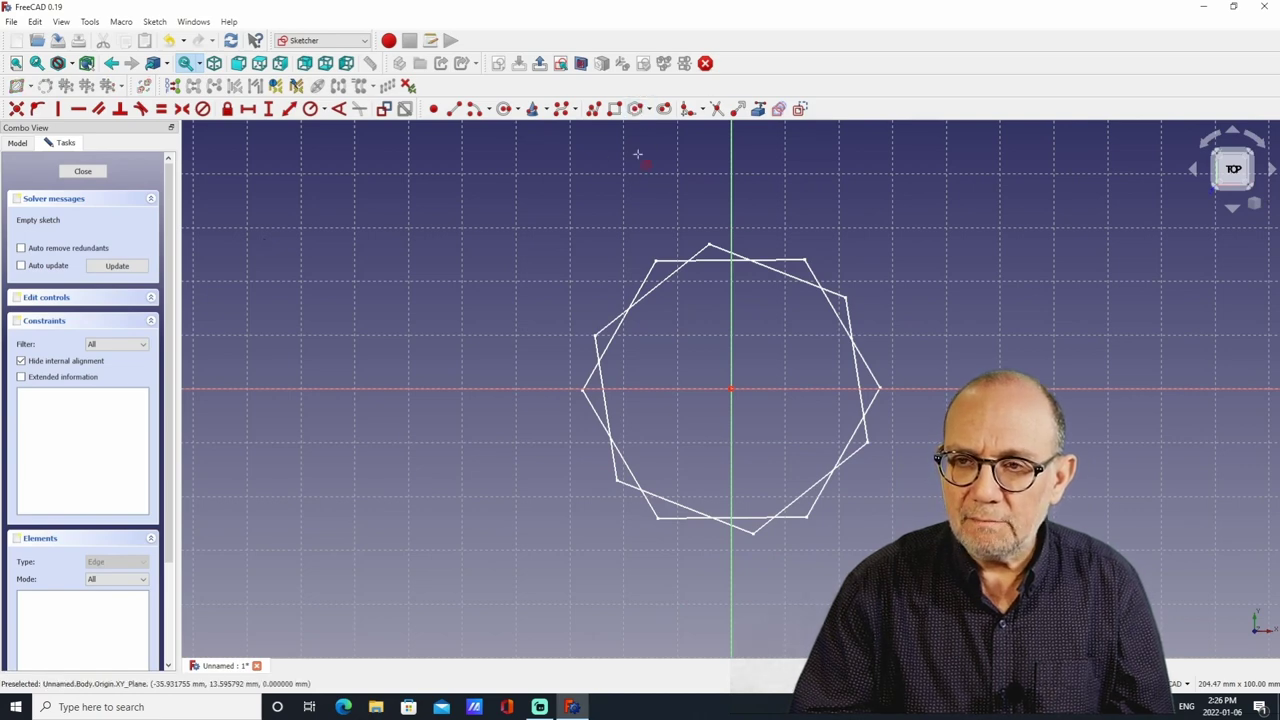
click(731, 389)
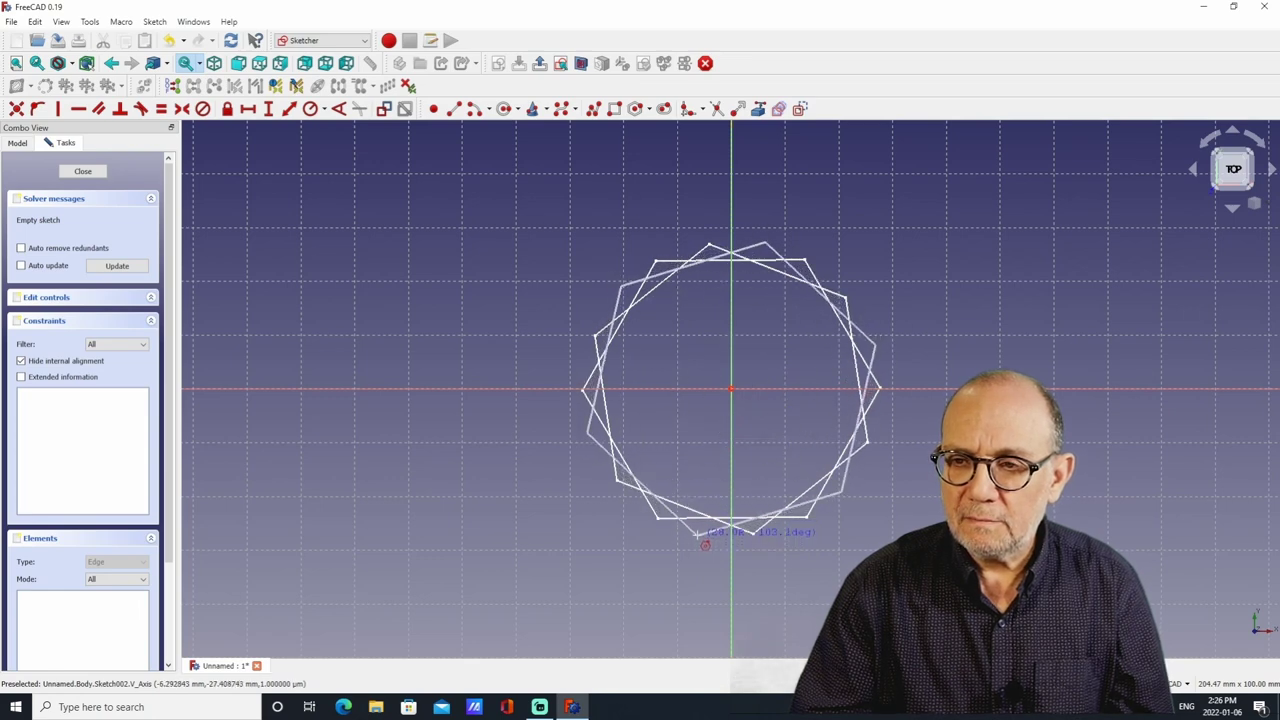
click(83, 172)
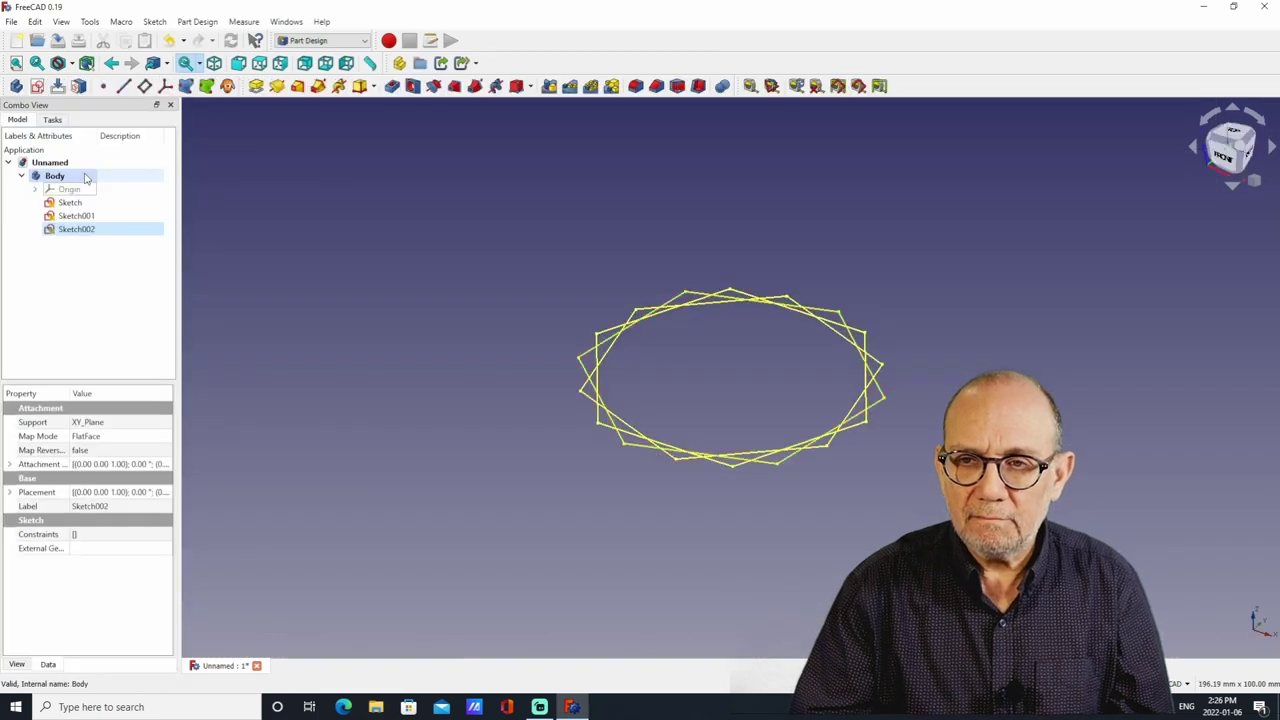
- Add a fourth sketch on the XY plane with an octagon of about 16 mm radius centred on the origin, and leave the sketch
click(85, 177)
click(37, 86)
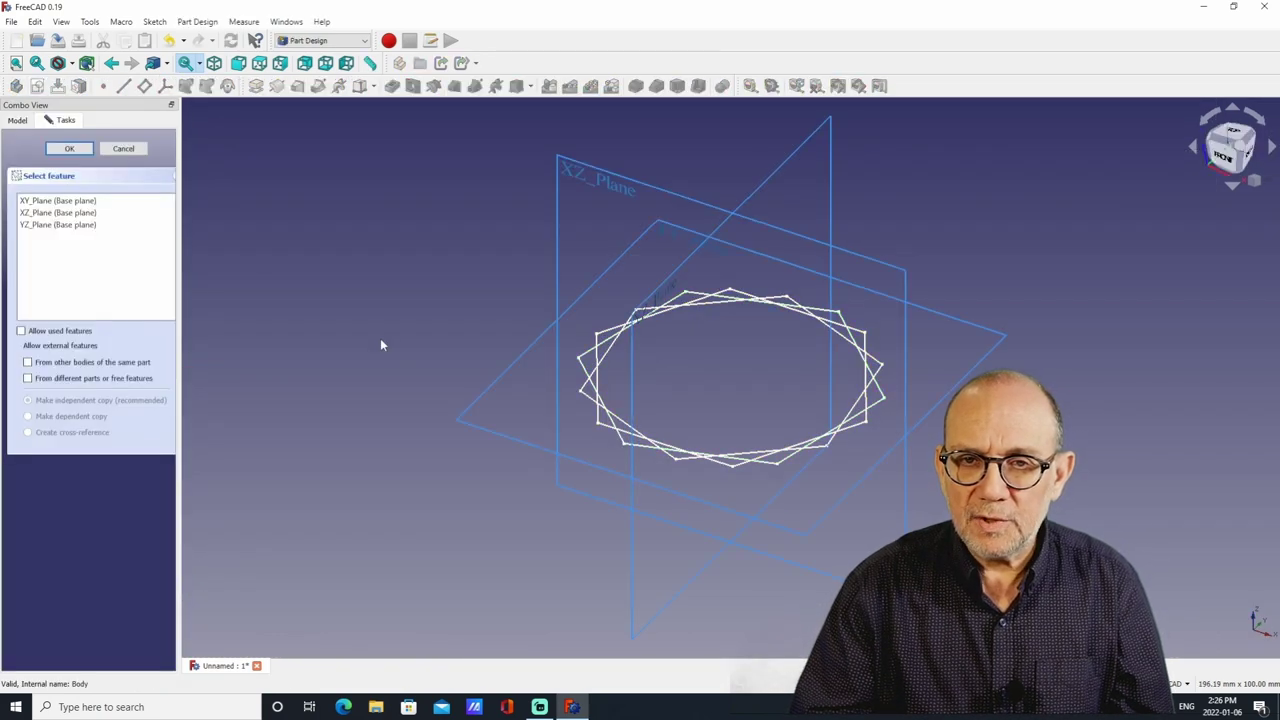
click(57, 202)
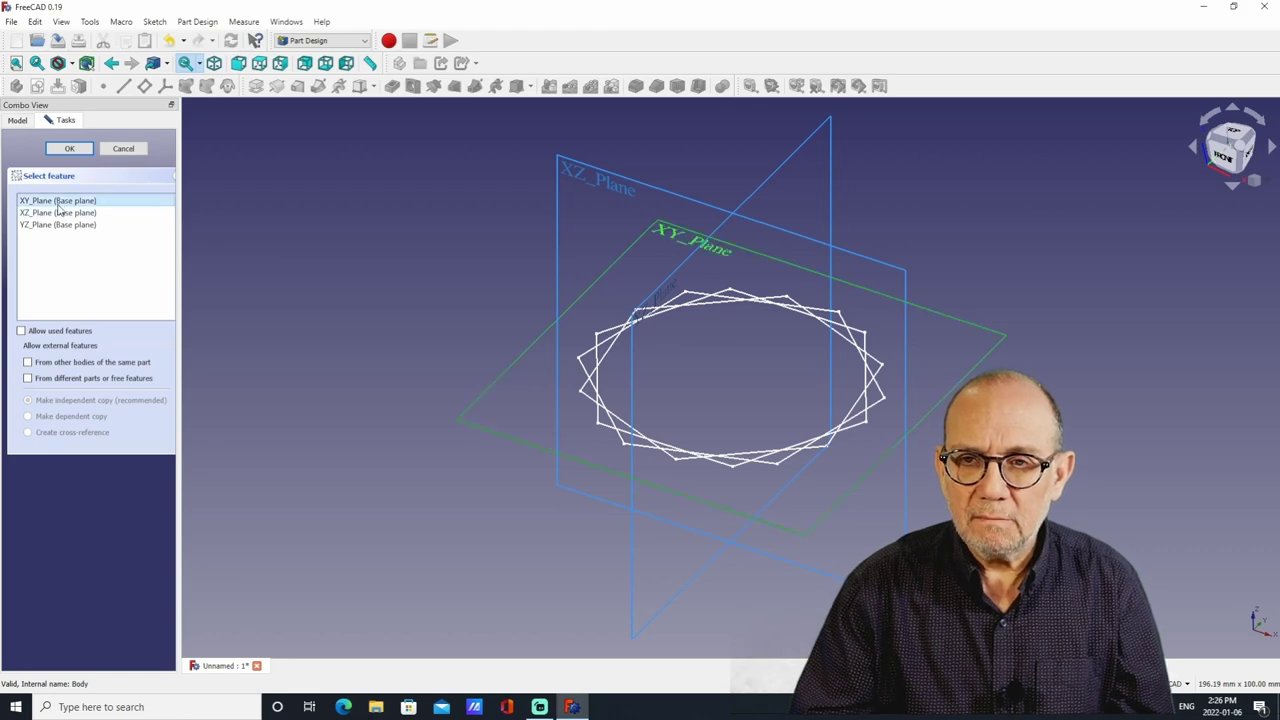
click(75, 149)
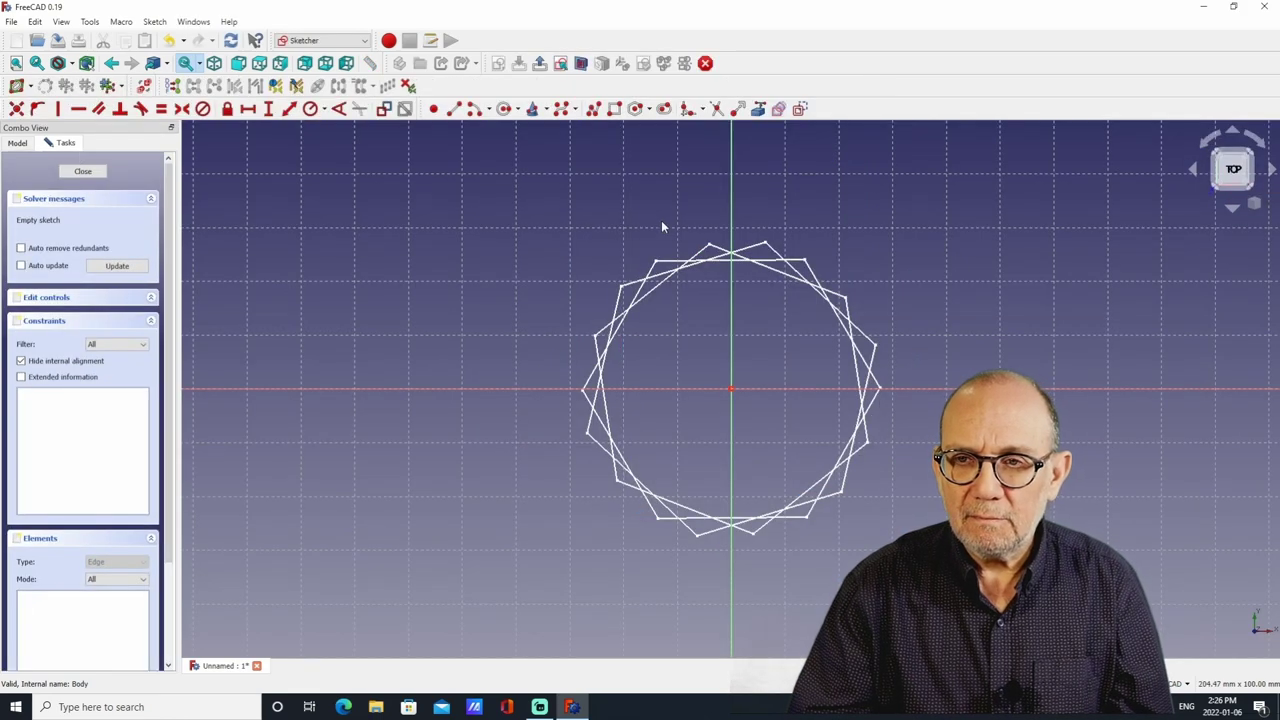
click(650, 110)
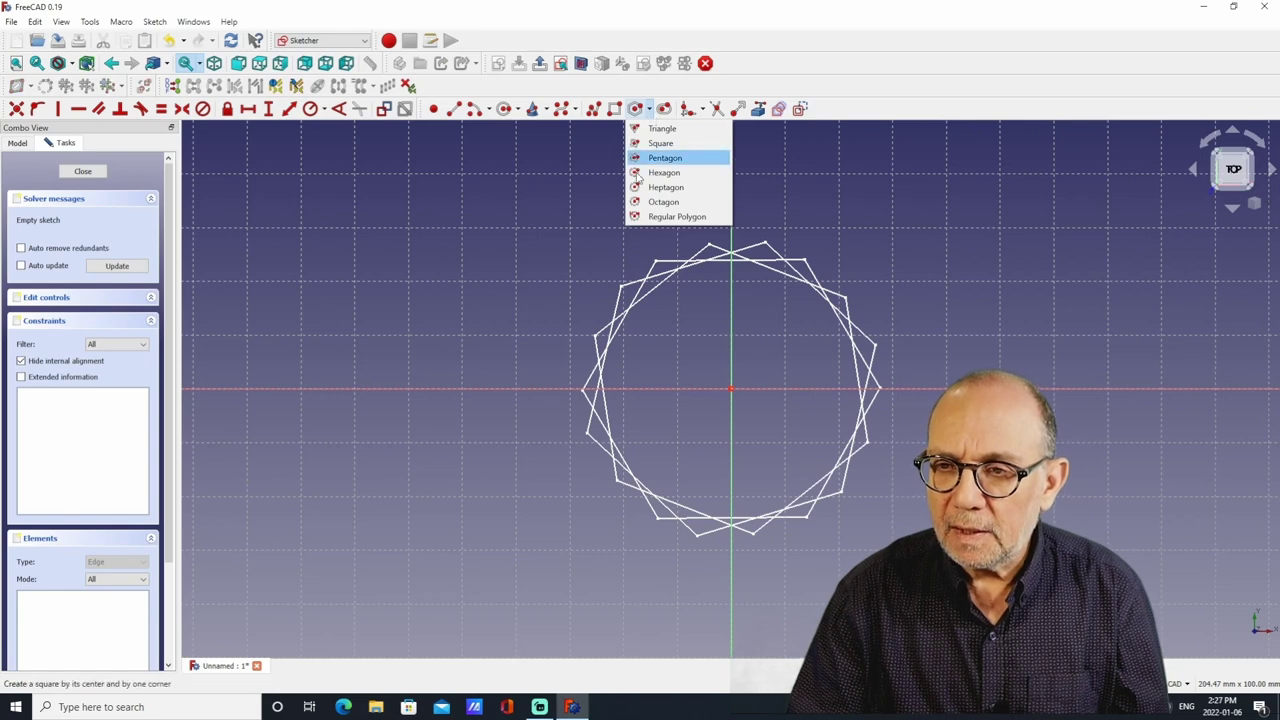
click(660, 202)
click(731, 389)
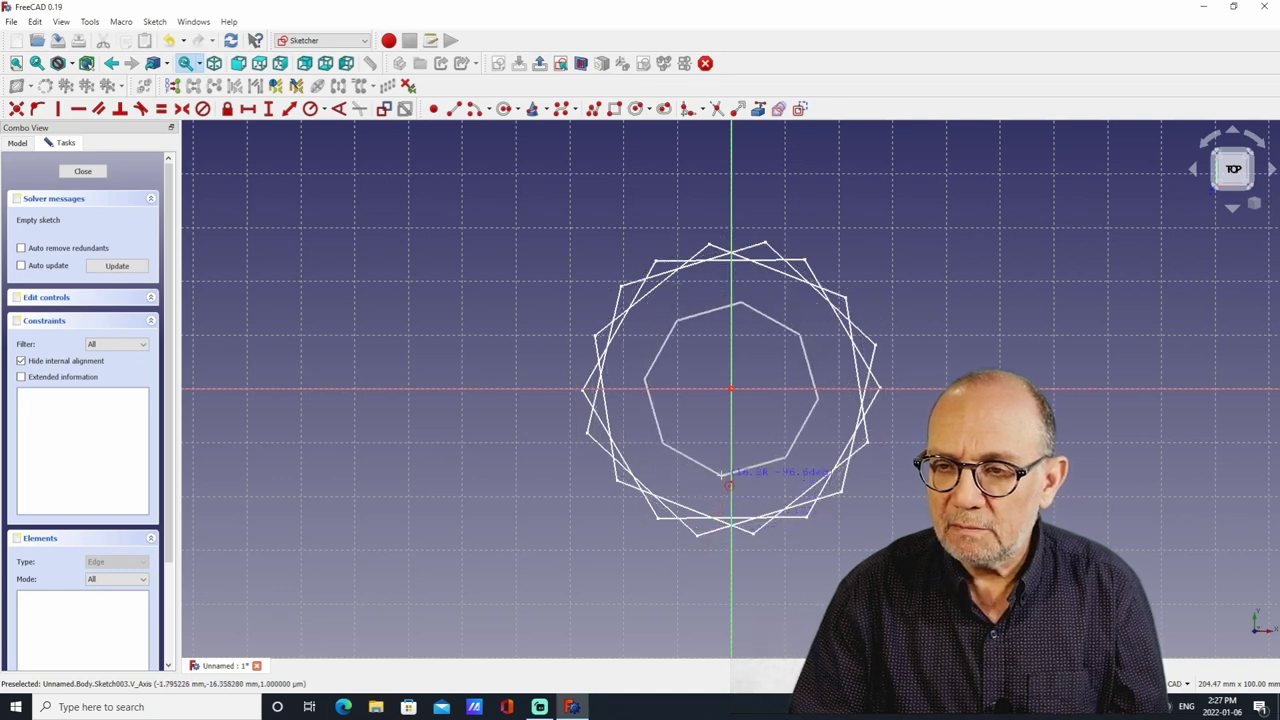
click(720, 471)
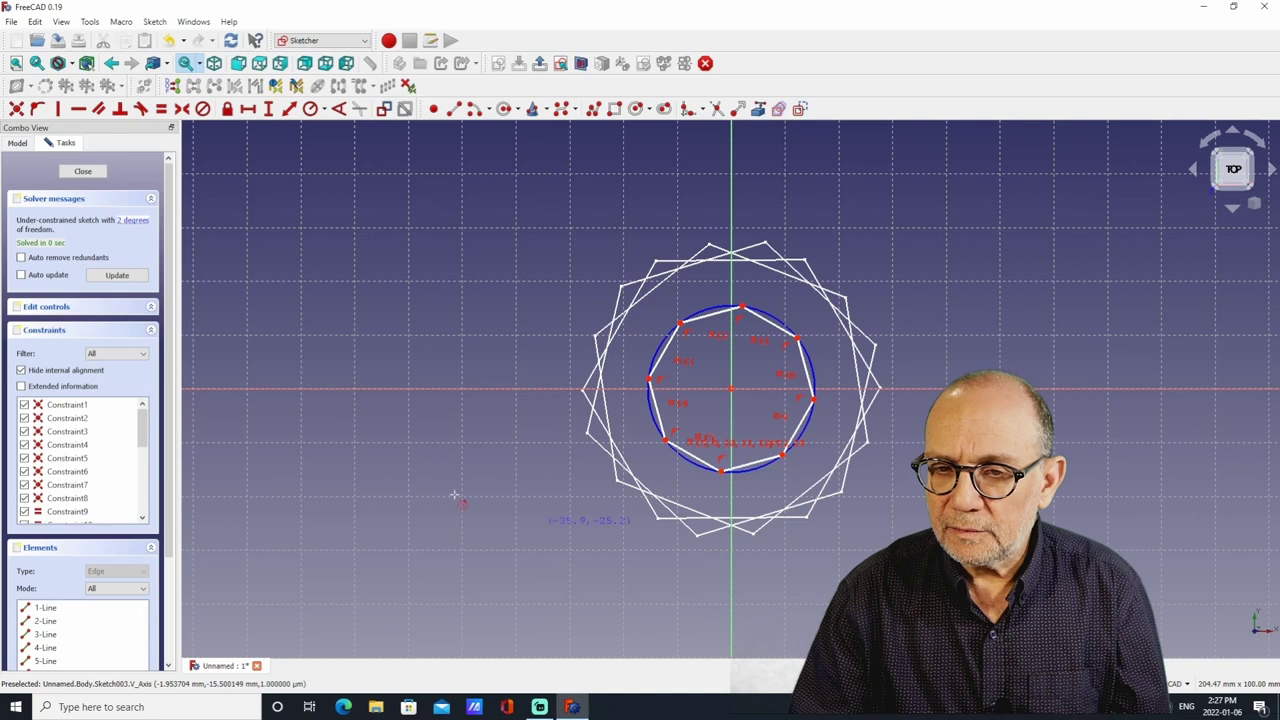
click(83, 171)
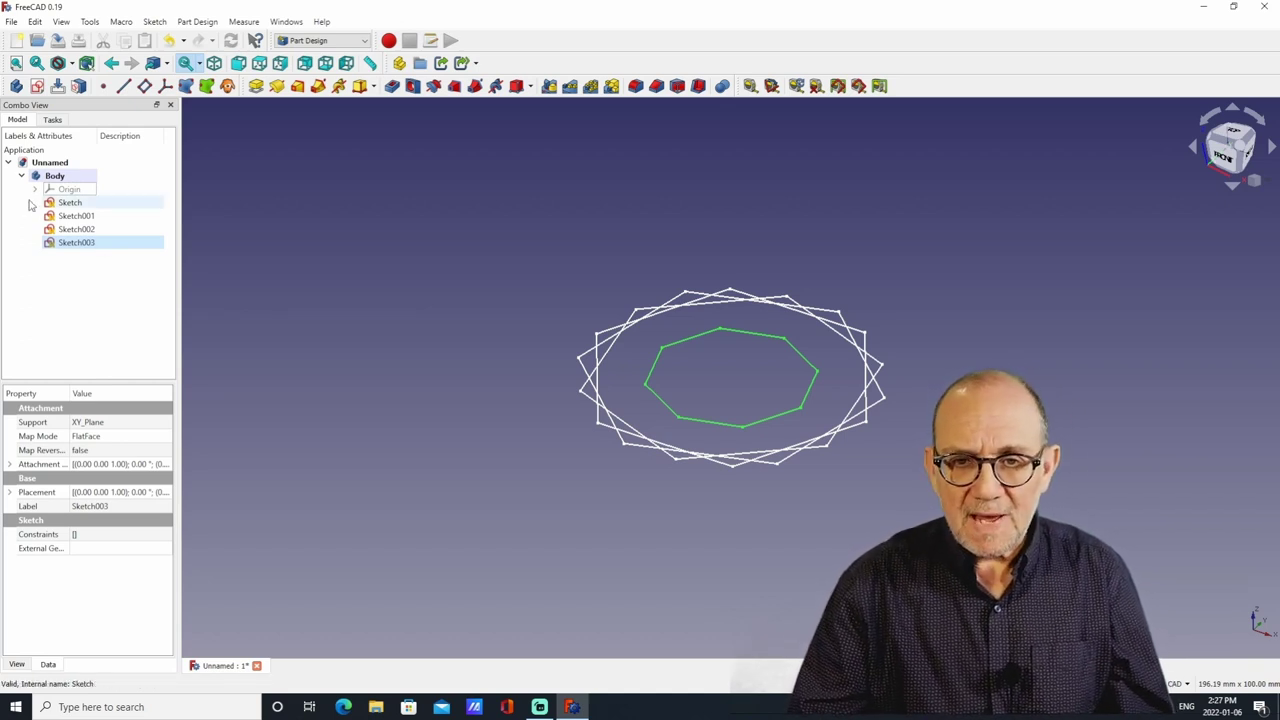
- Rename the first hexagon sketch in the body as Base
click(75, 204)
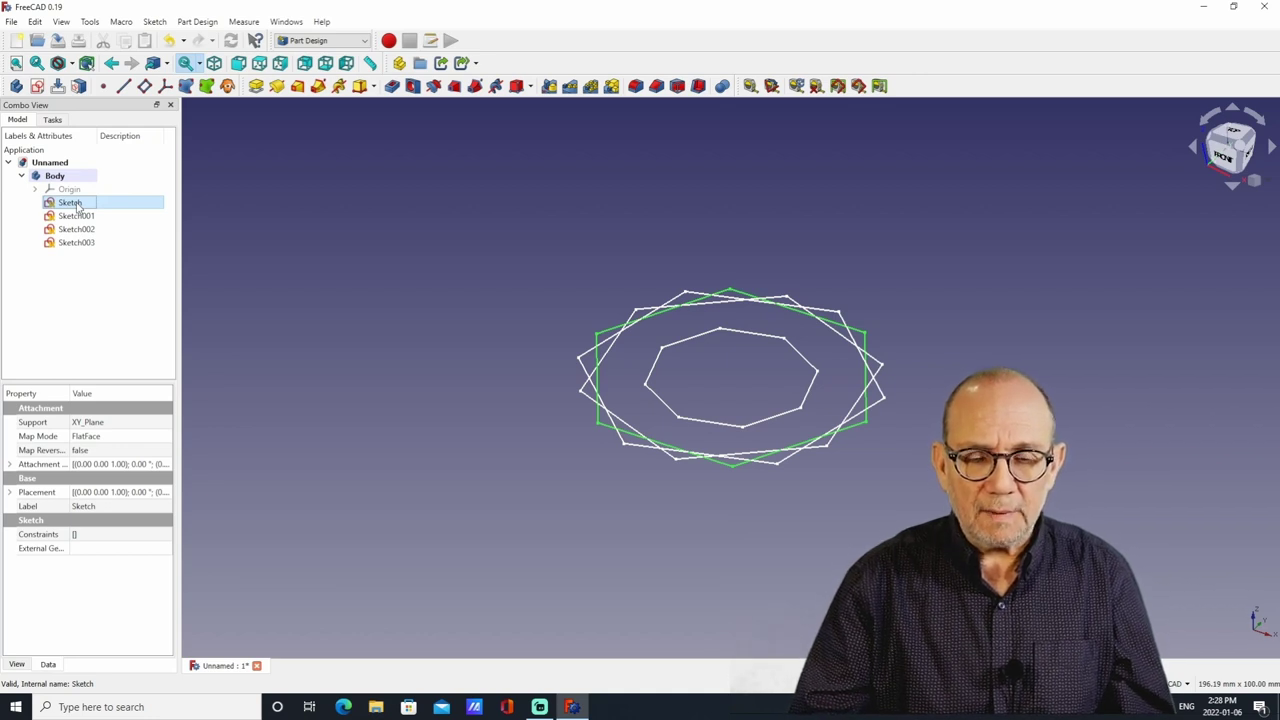
right_click(77, 206)
click(125, 446)
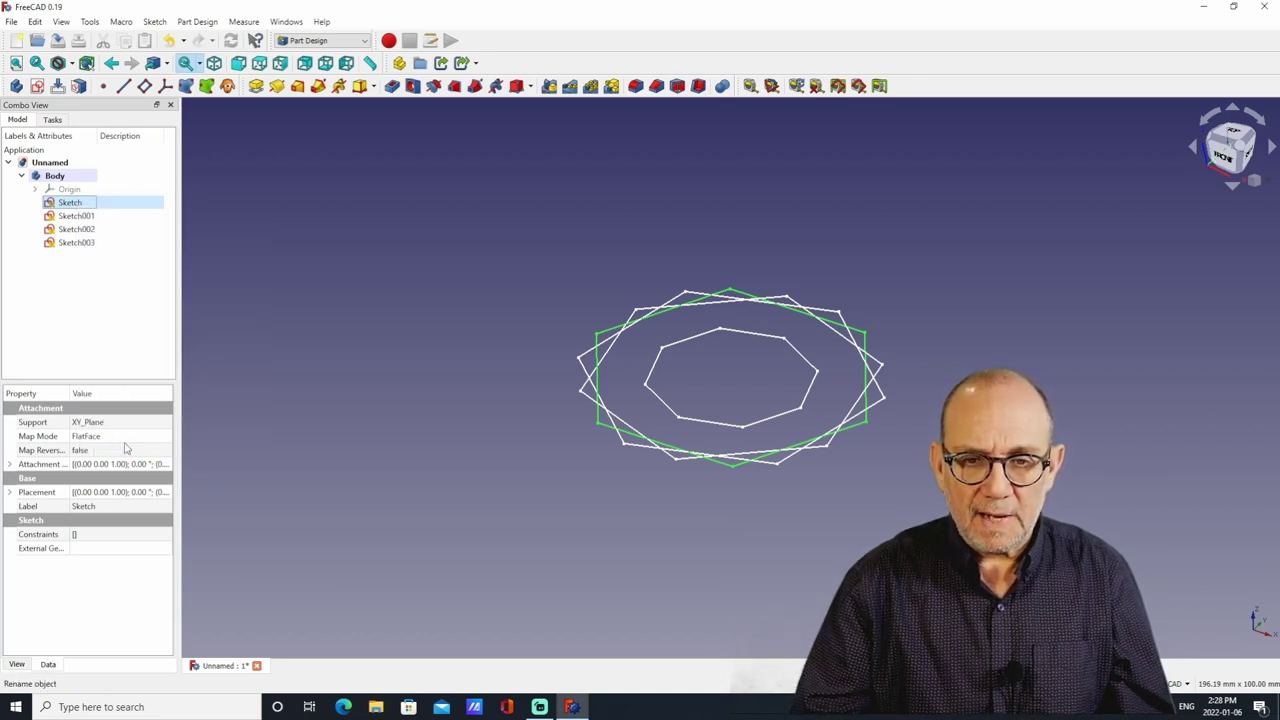
text(Base)
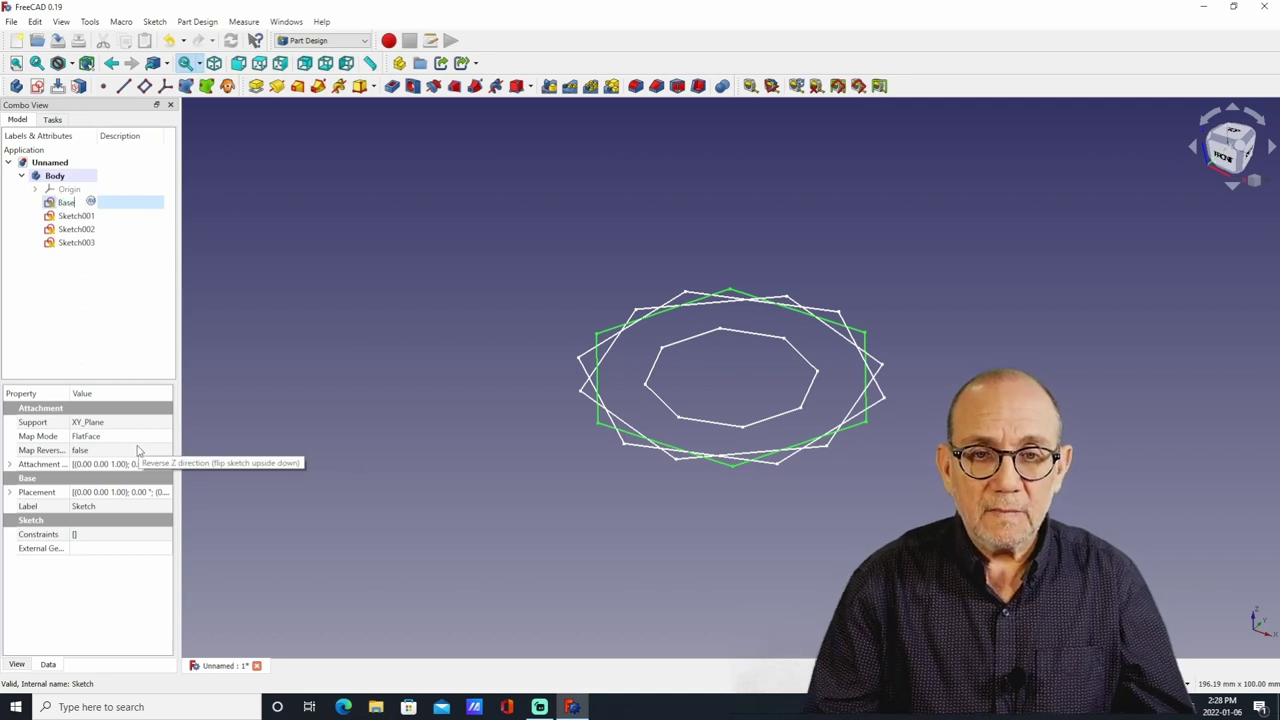
click(78, 330)
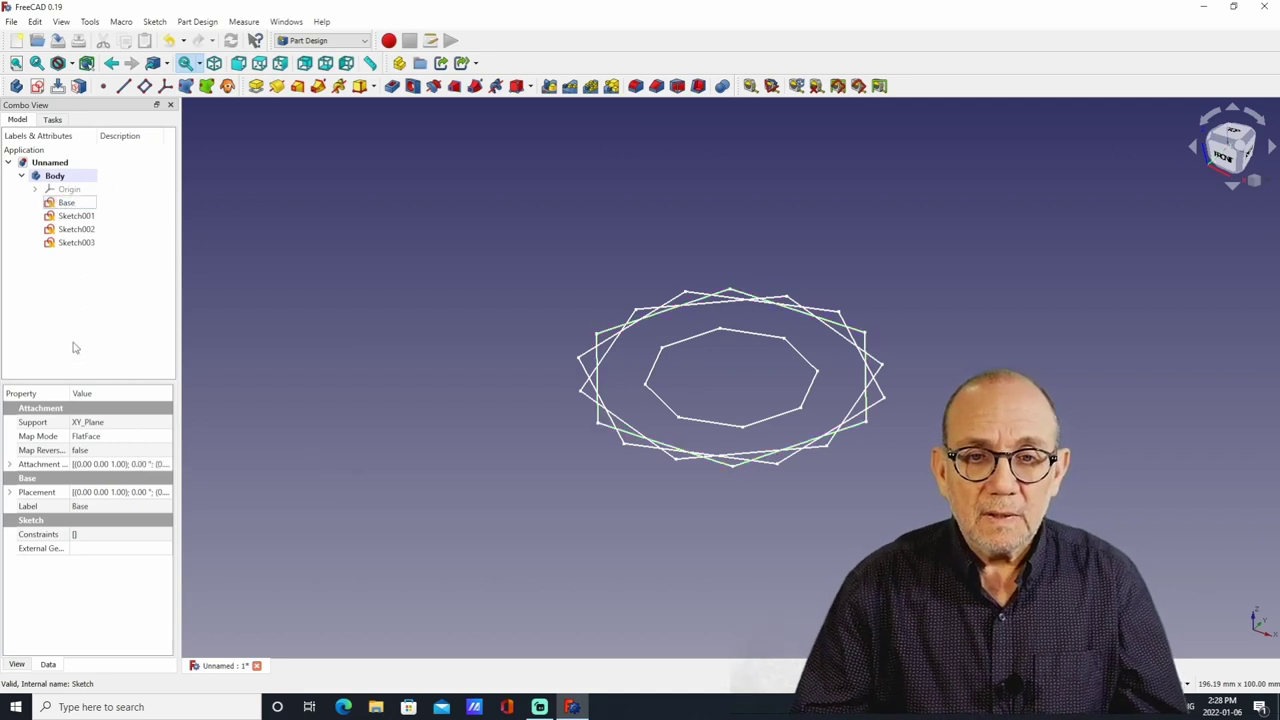
- Rename the octagon sketch in the body as Top
click(73, 245)
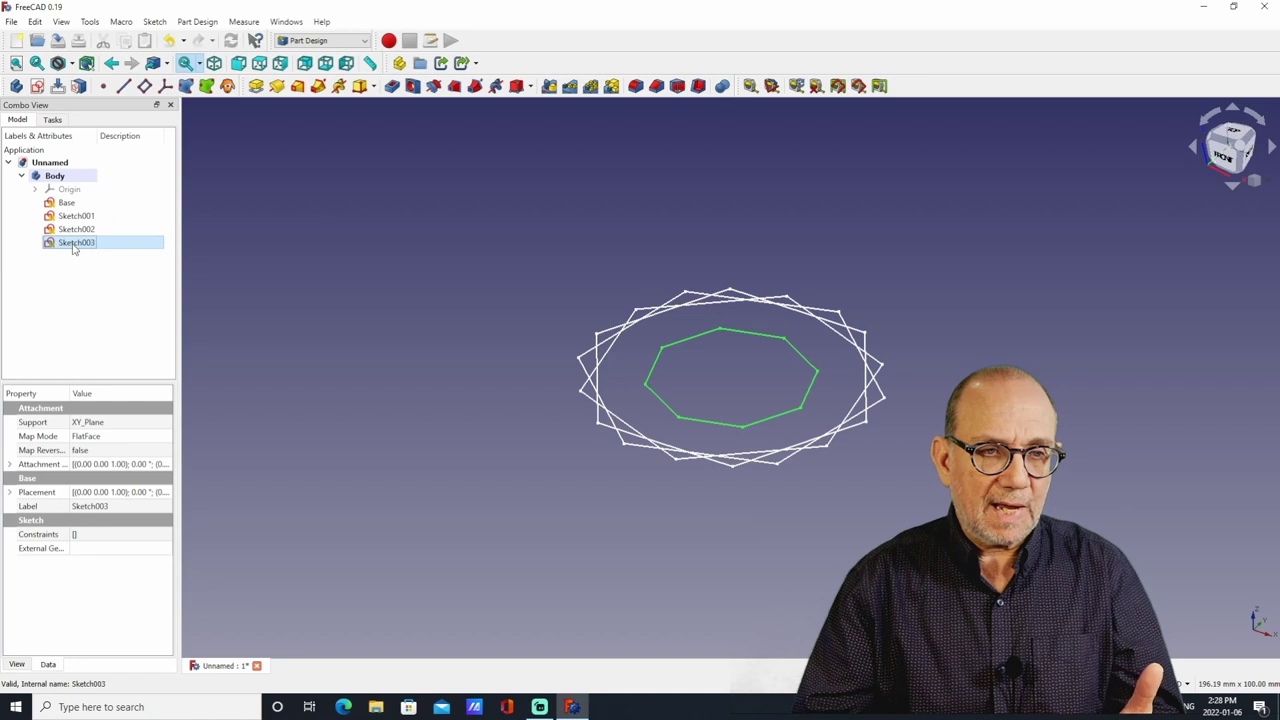
right_click(73, 248)
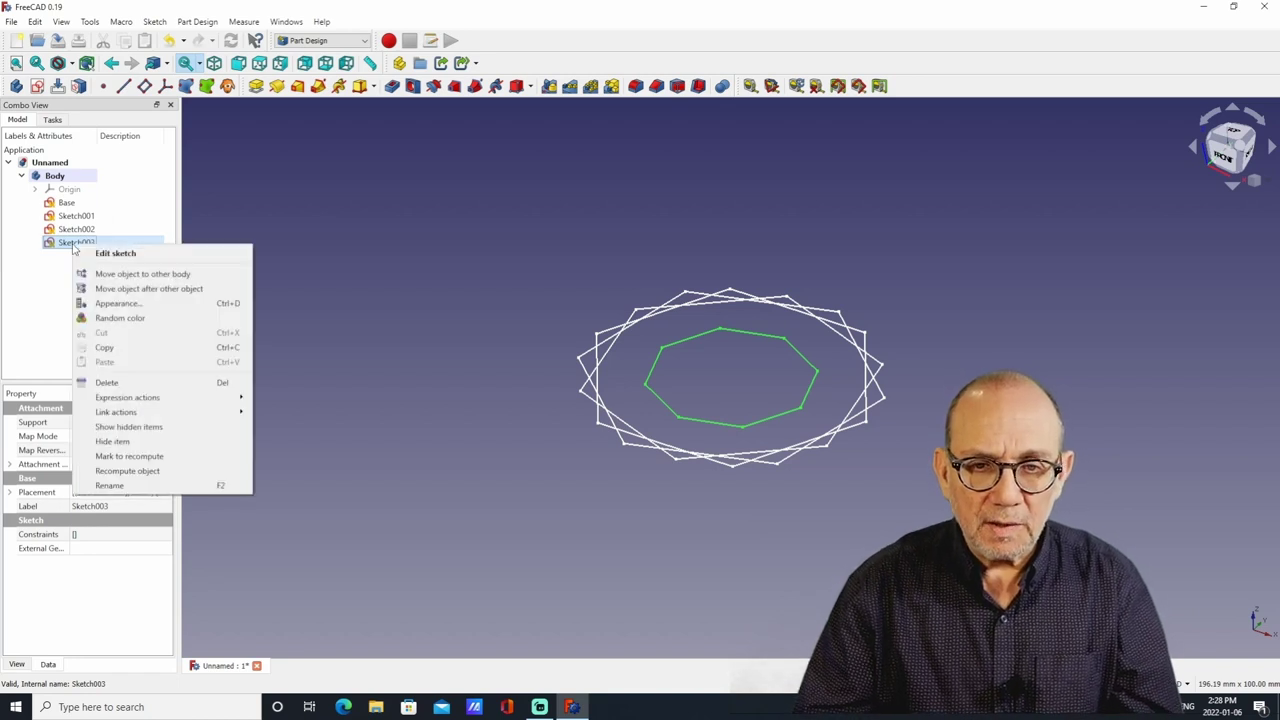
click(115, 488)
text(Top)
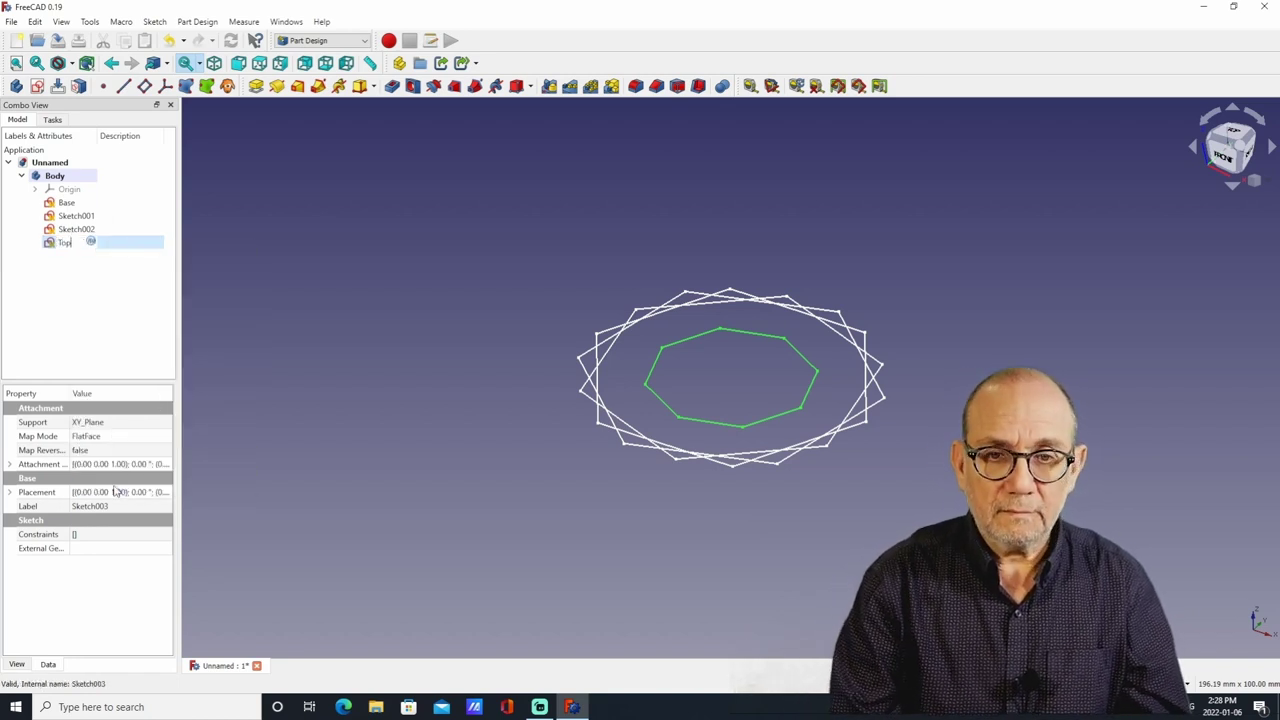
click(101, 322)
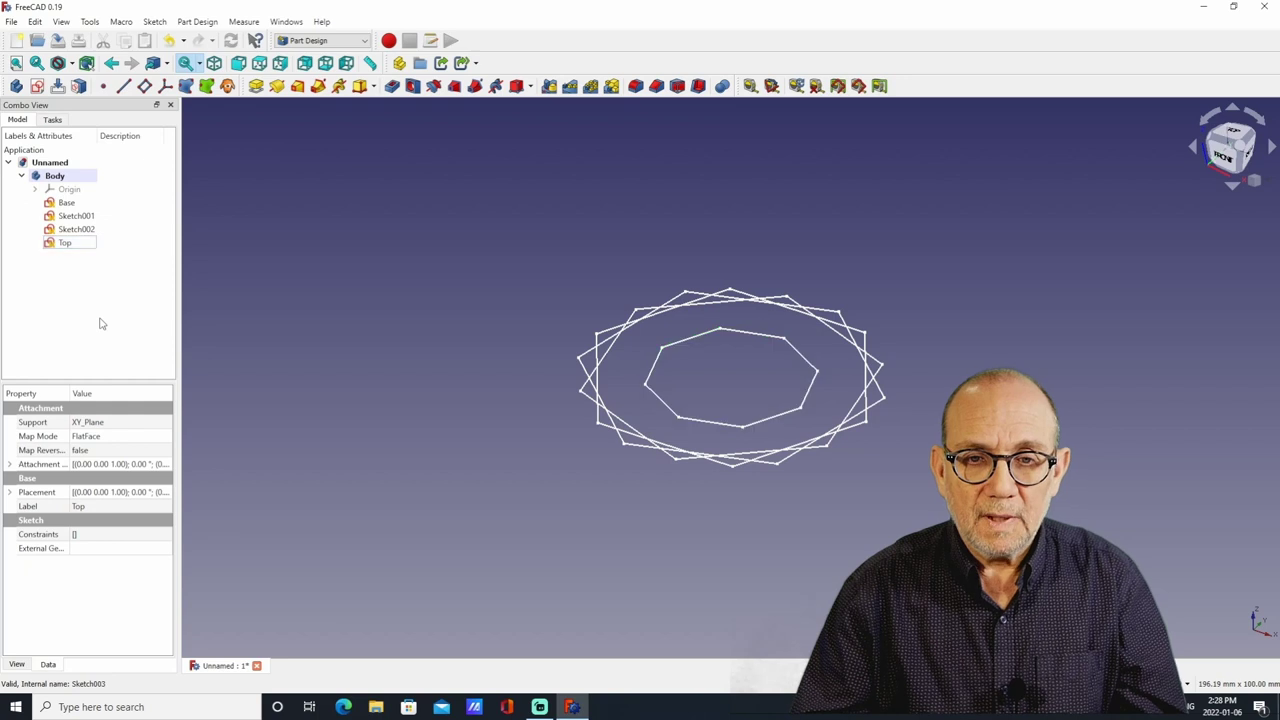
- Rename the second hexagon sketch, Sketch001, in the body as Middle1
click(79, 223)
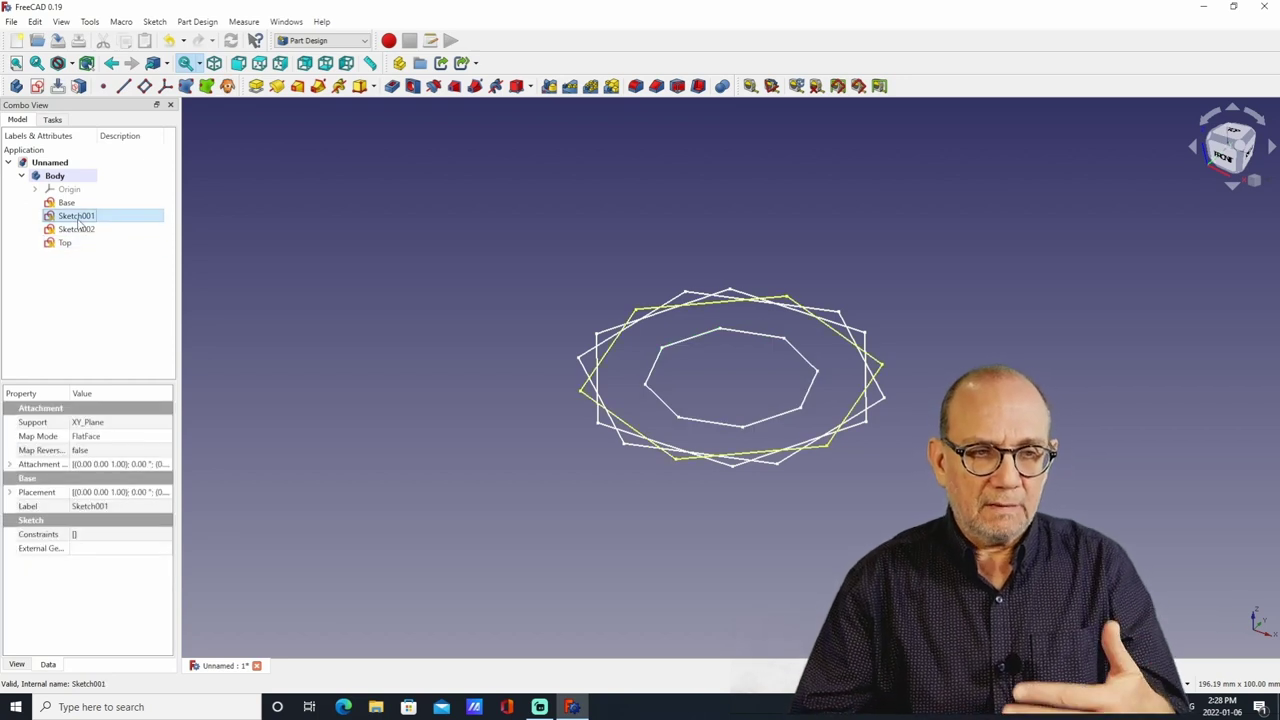
right_click(79, 223)
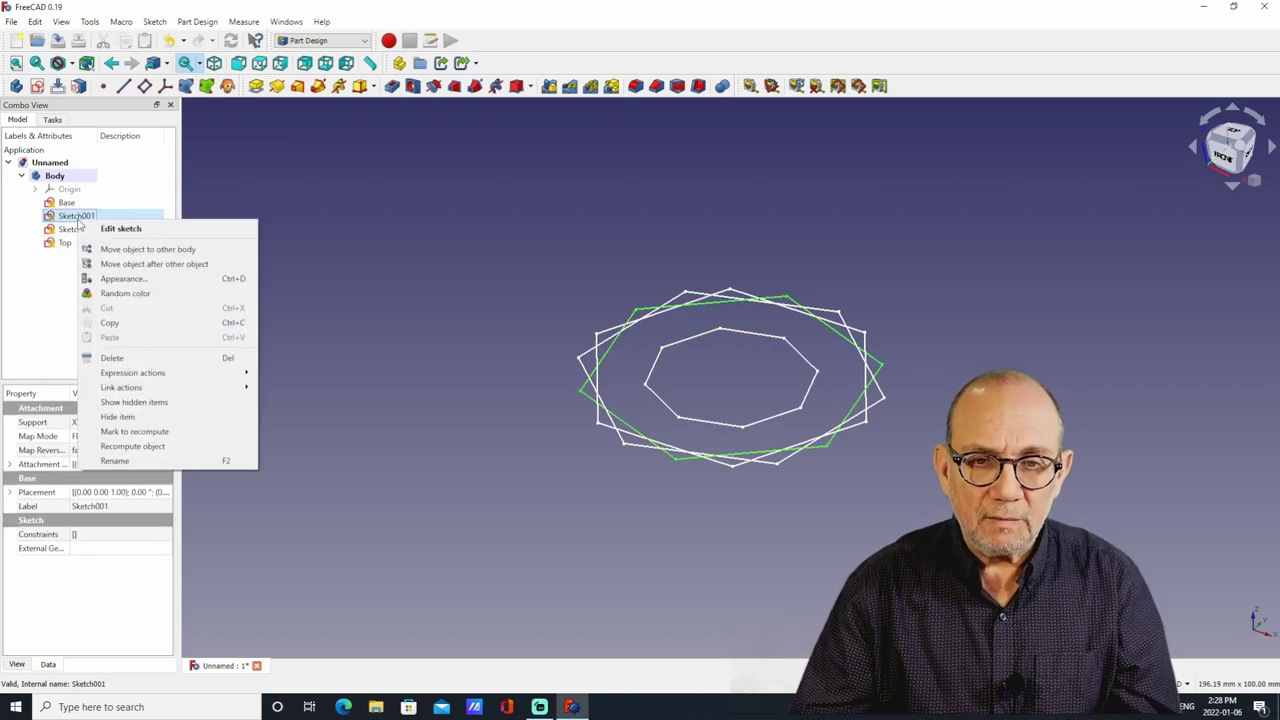
click(122, 462)
text(Middl)
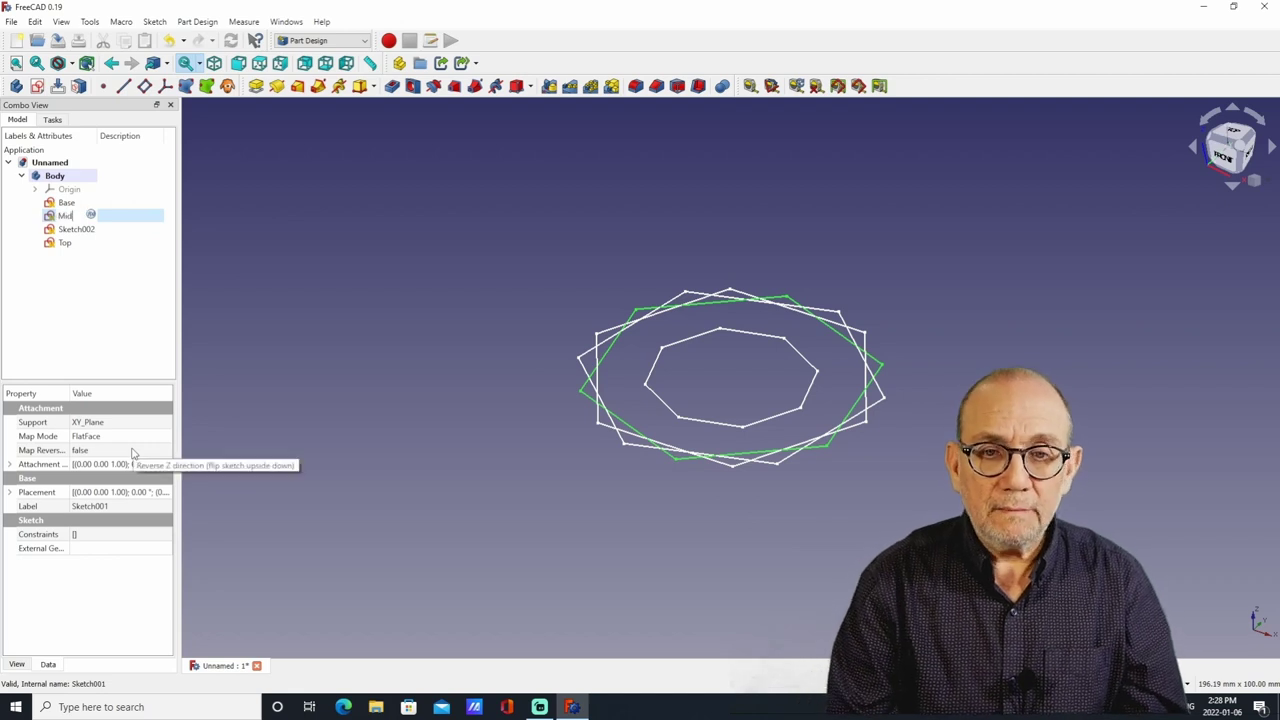
text(e1)
key(Return)
- Rename the third hexagon sketch, Sketch002, as Middle2 and clear the selection
right_click(80, 229)
click(133, 476)
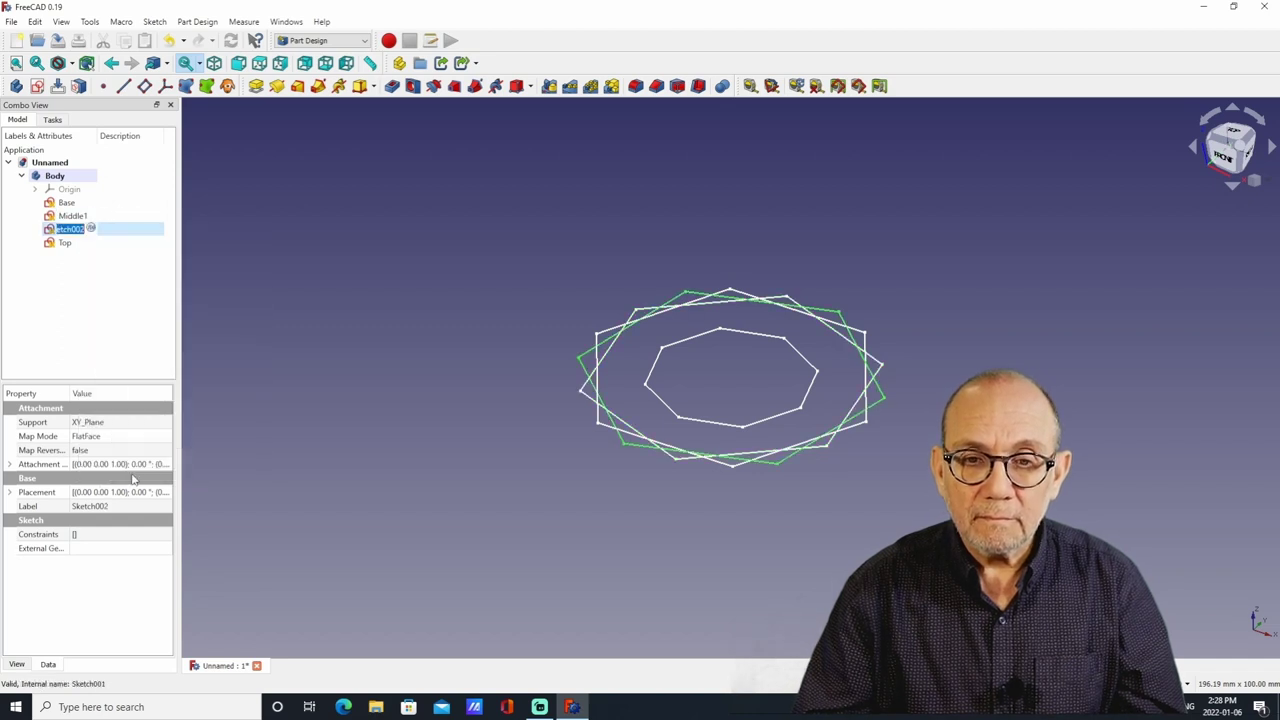
text(Middl)
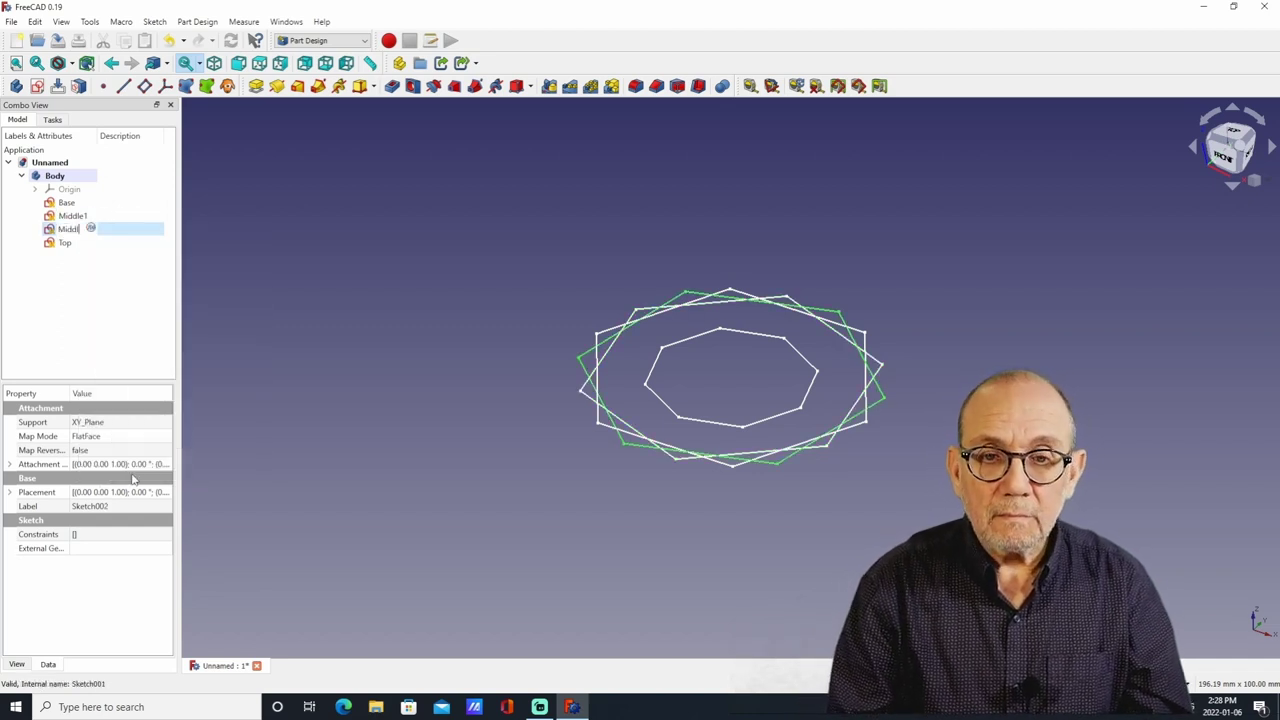
text(e2)
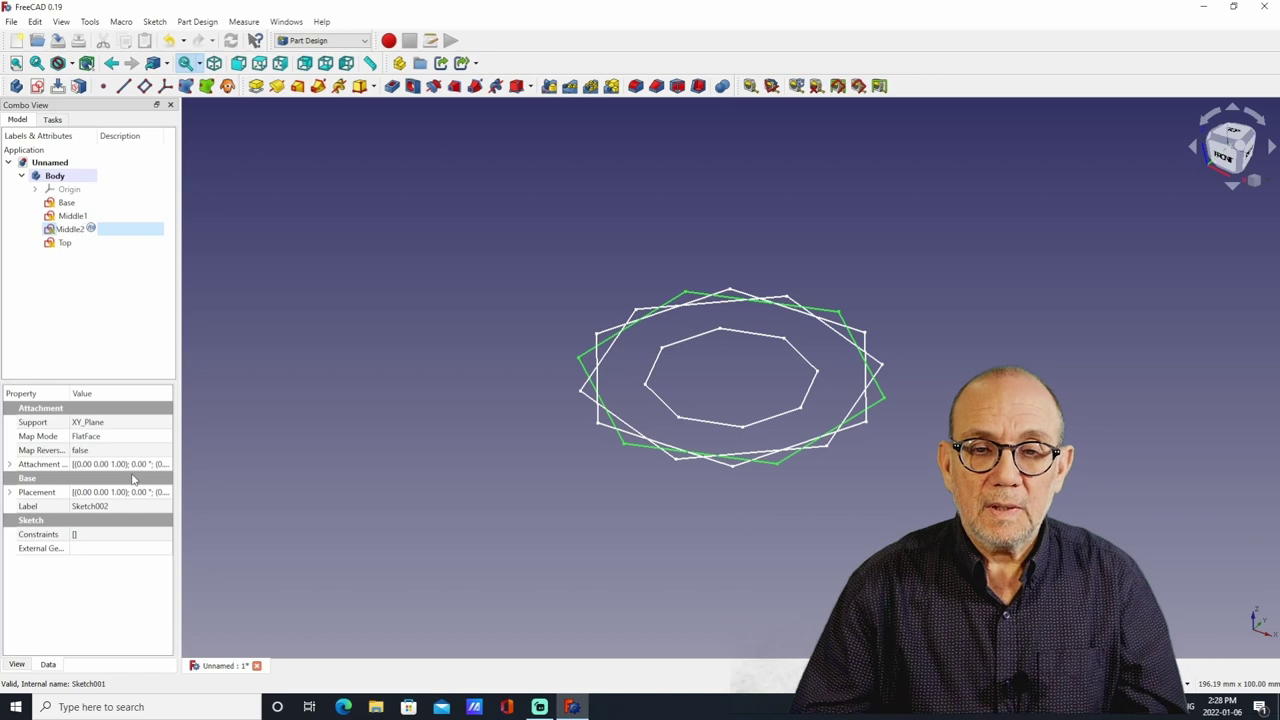
click(100, 314)
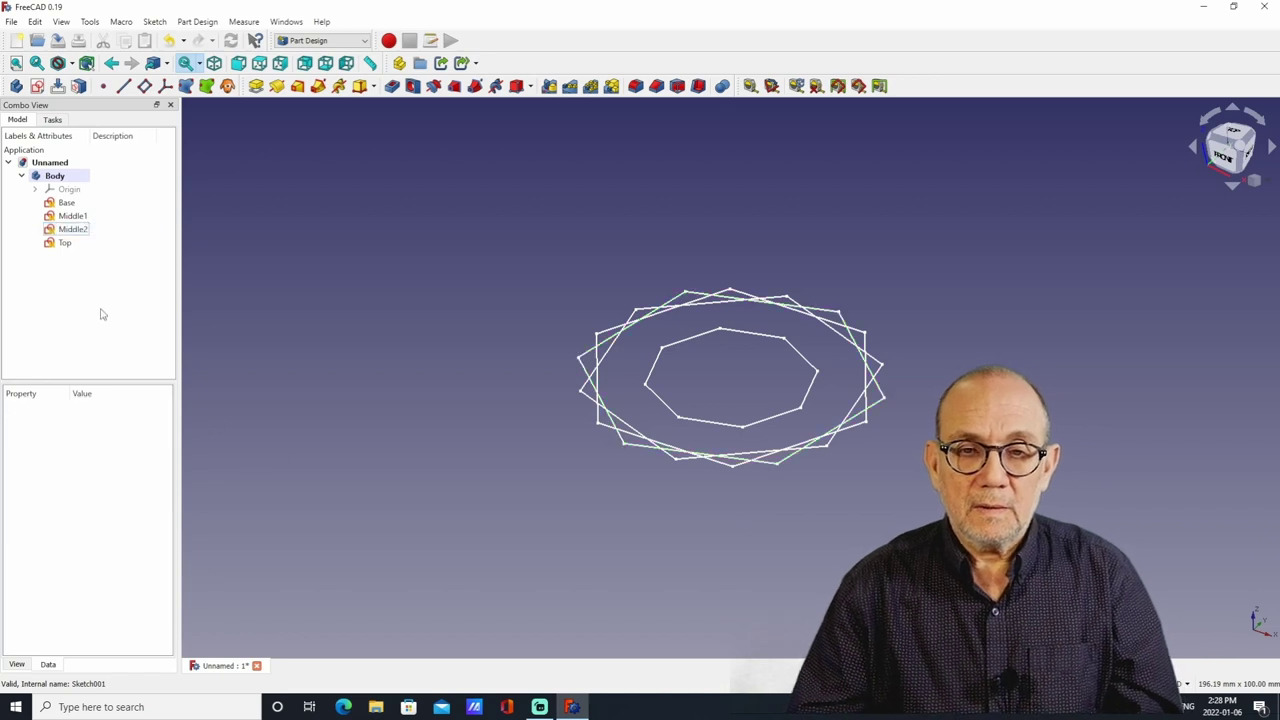
- Set the z value of the Middle1 sketch's attachment offset position to 25 mm
click(68, 203)
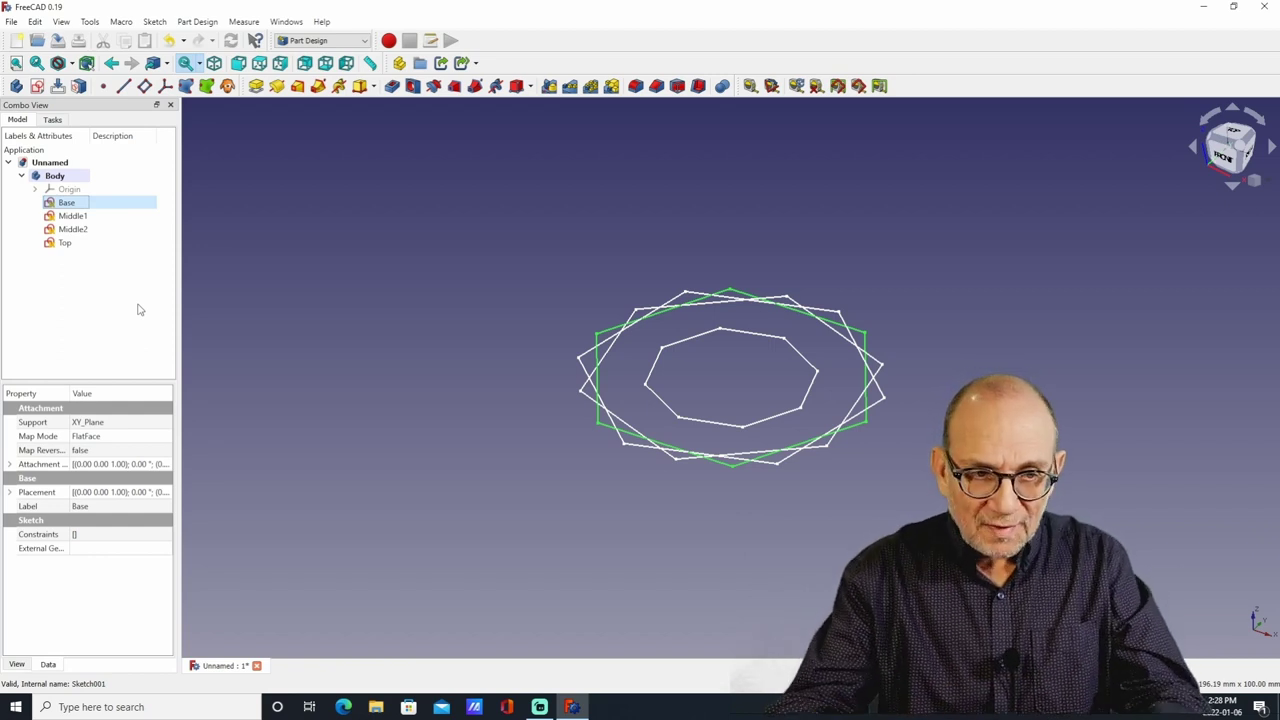
click(72, 217)
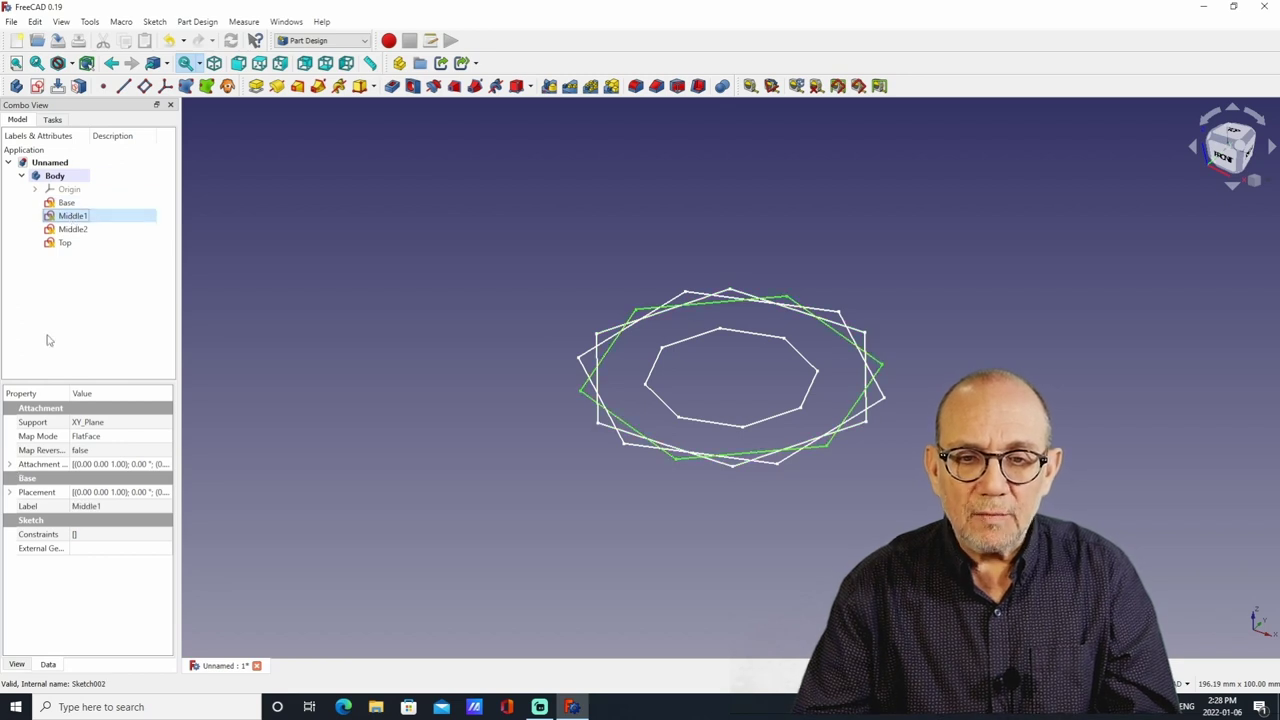
click(11, 464)
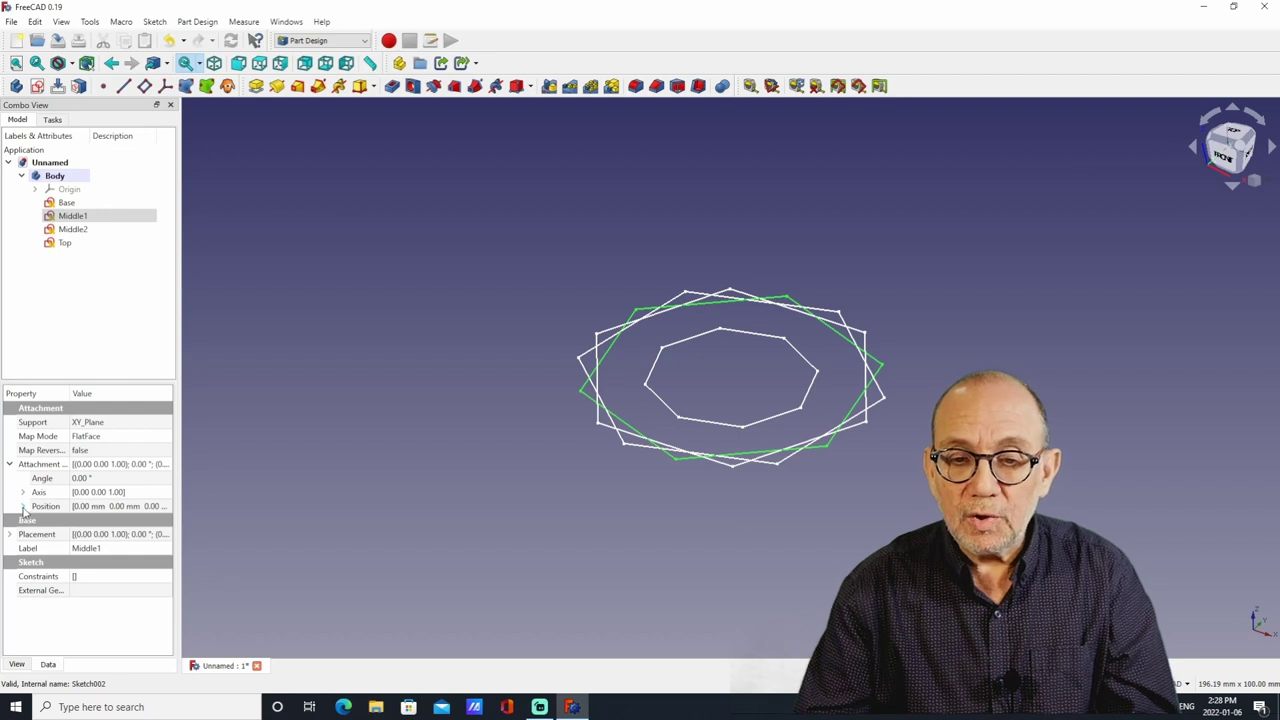
click(23, 506)
click(92, 549)
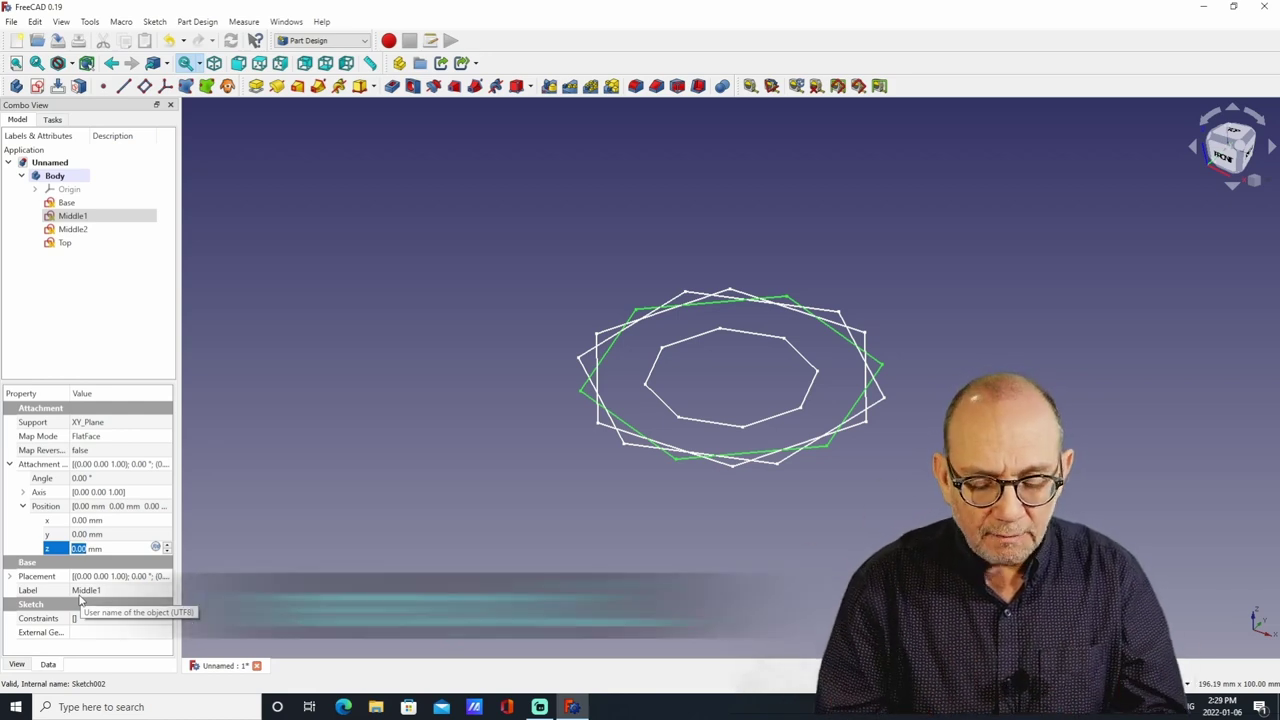
text(25)
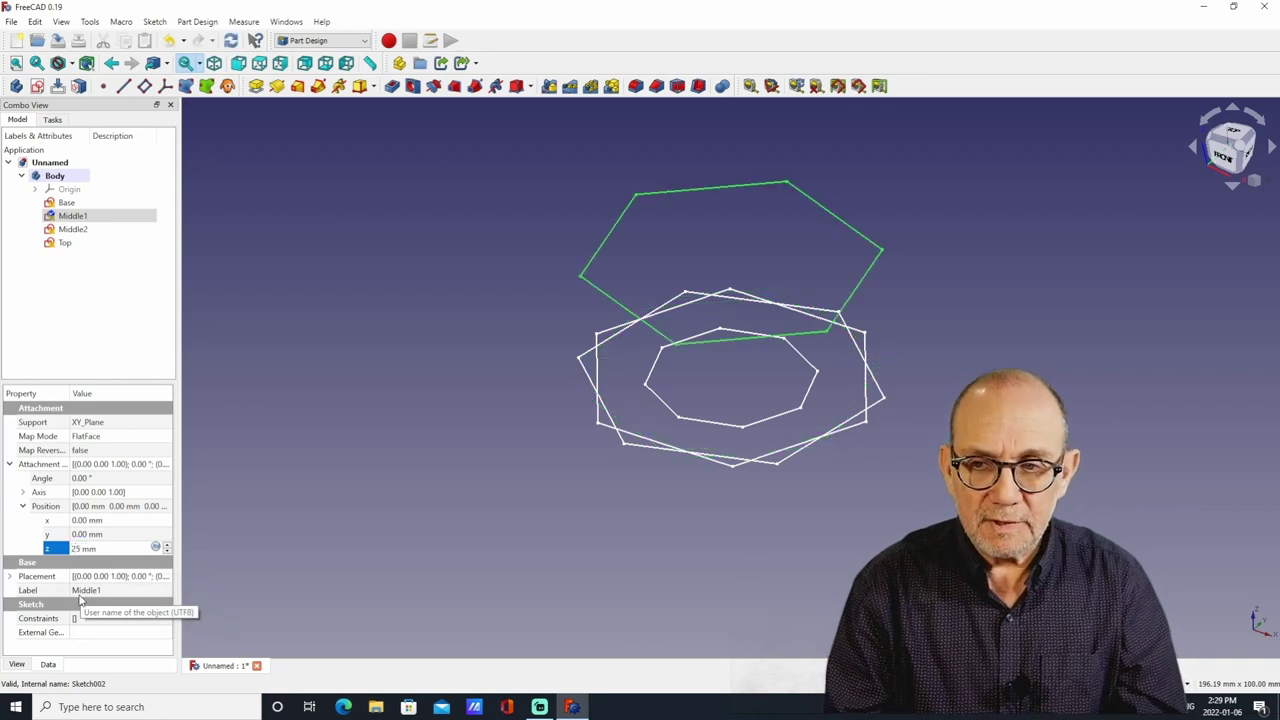
key(Return)
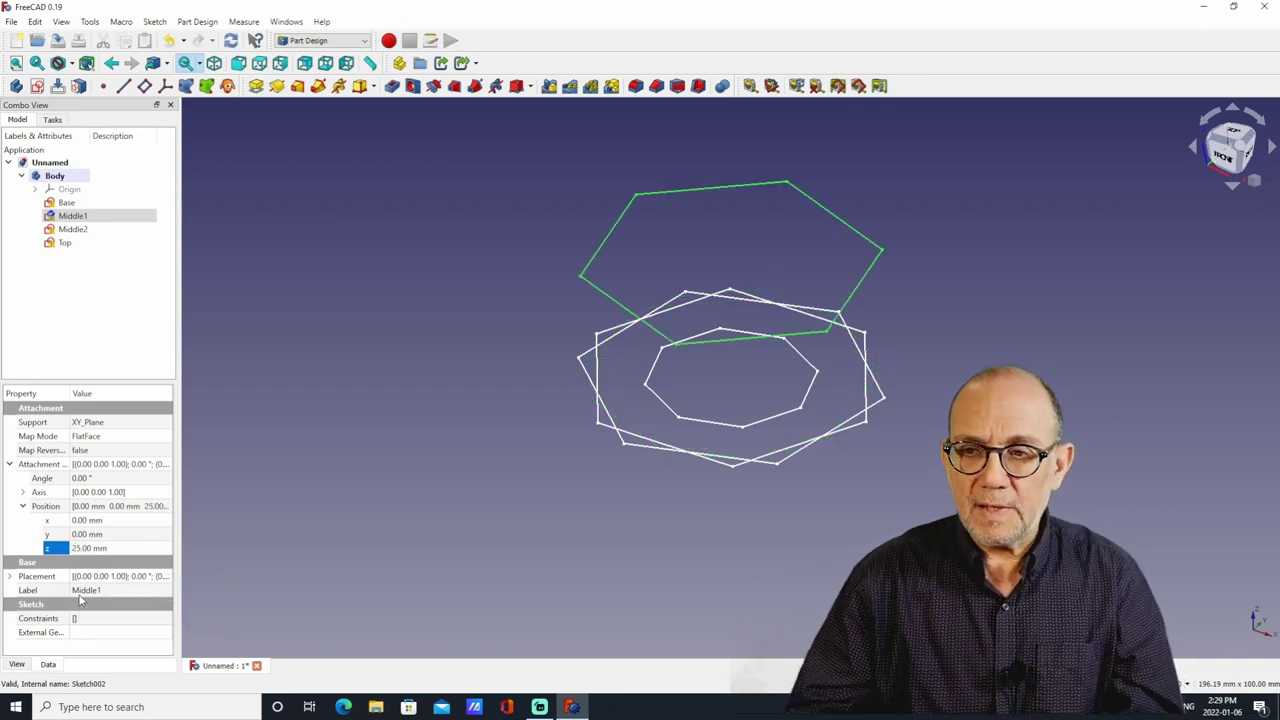
- Offset the Middle2 sketch to an attachment position of 50 mm in z
click(75, 232)
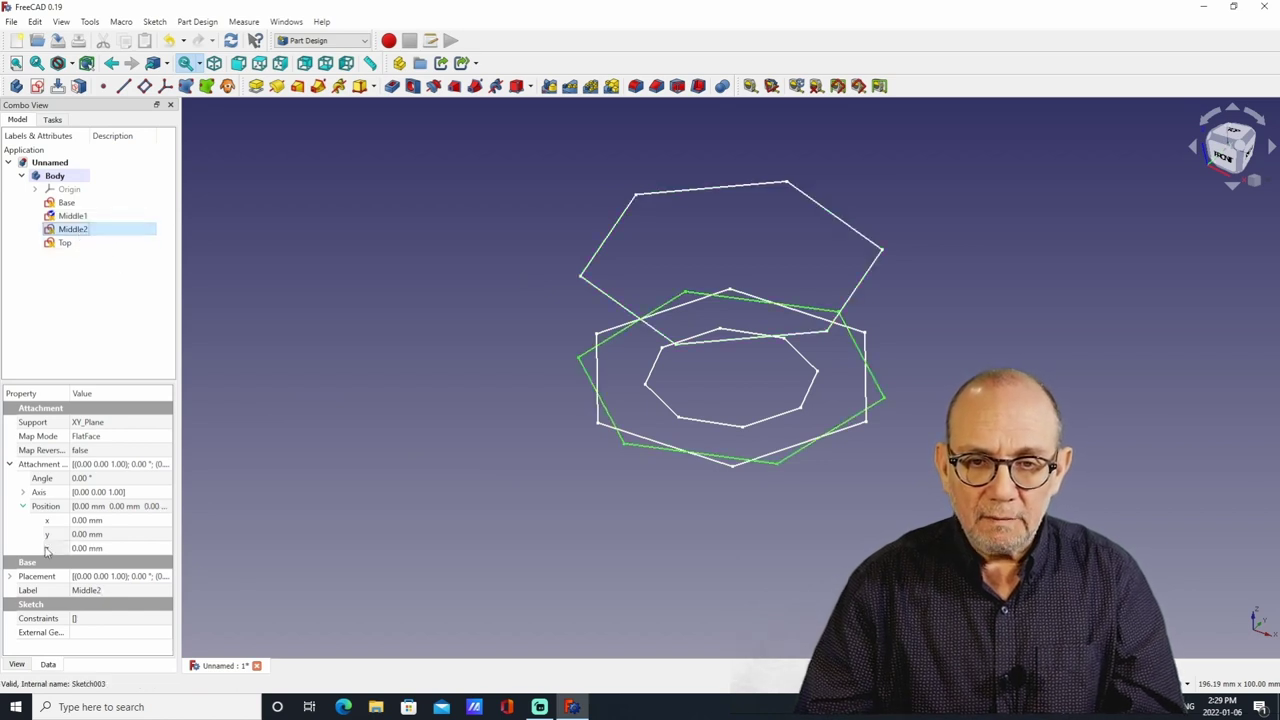
click(88, 548)
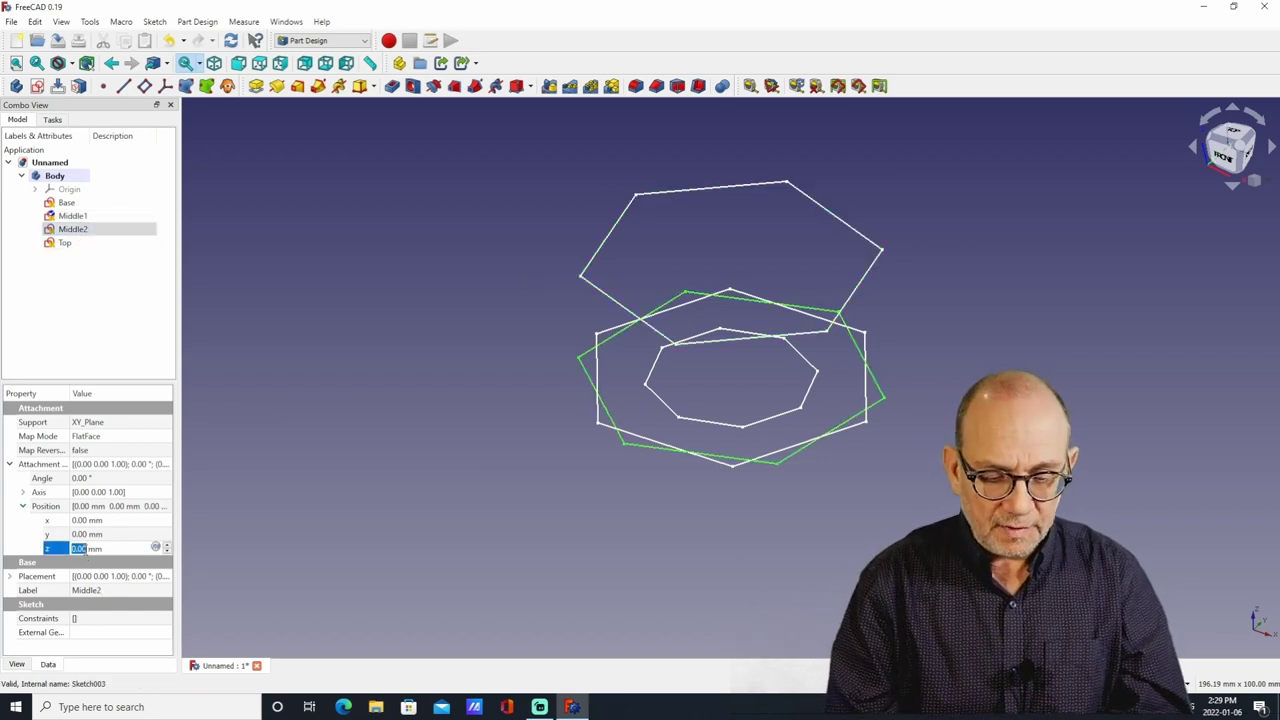
text(50)
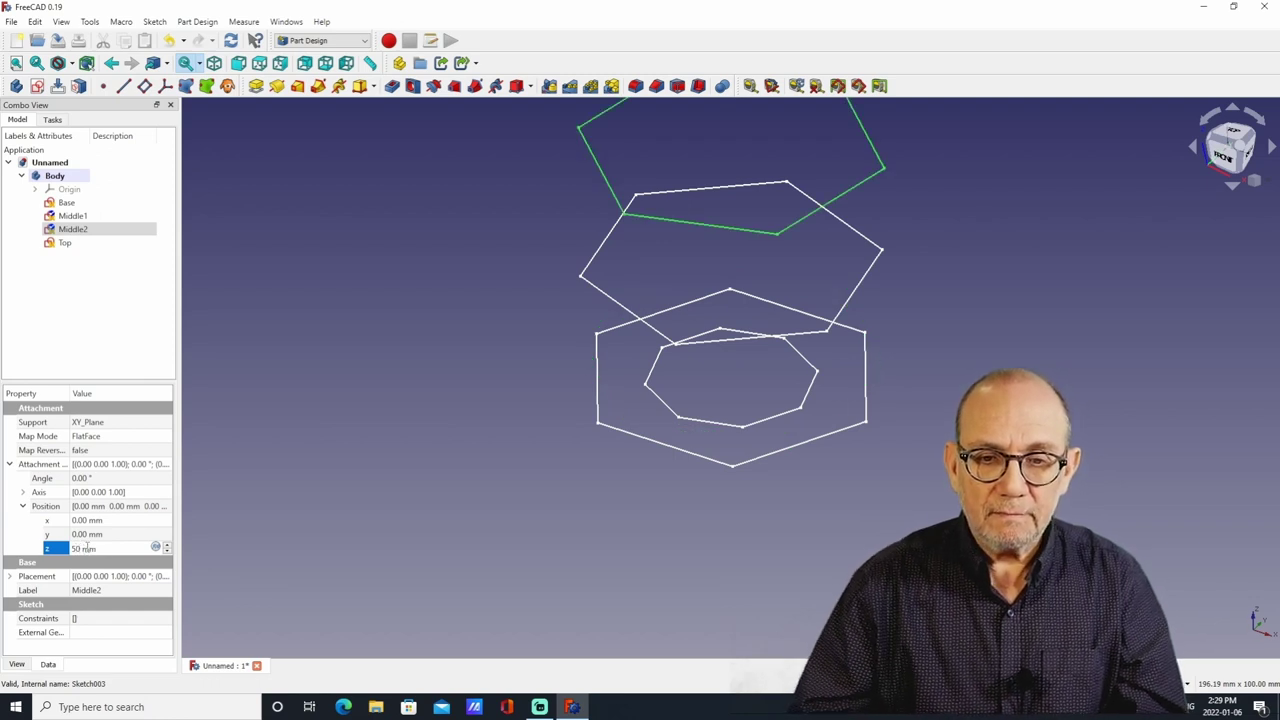
- Raise the octagonal Top sketch to 100 mm in z through its attachment position, and deselect it
click(66, 244)
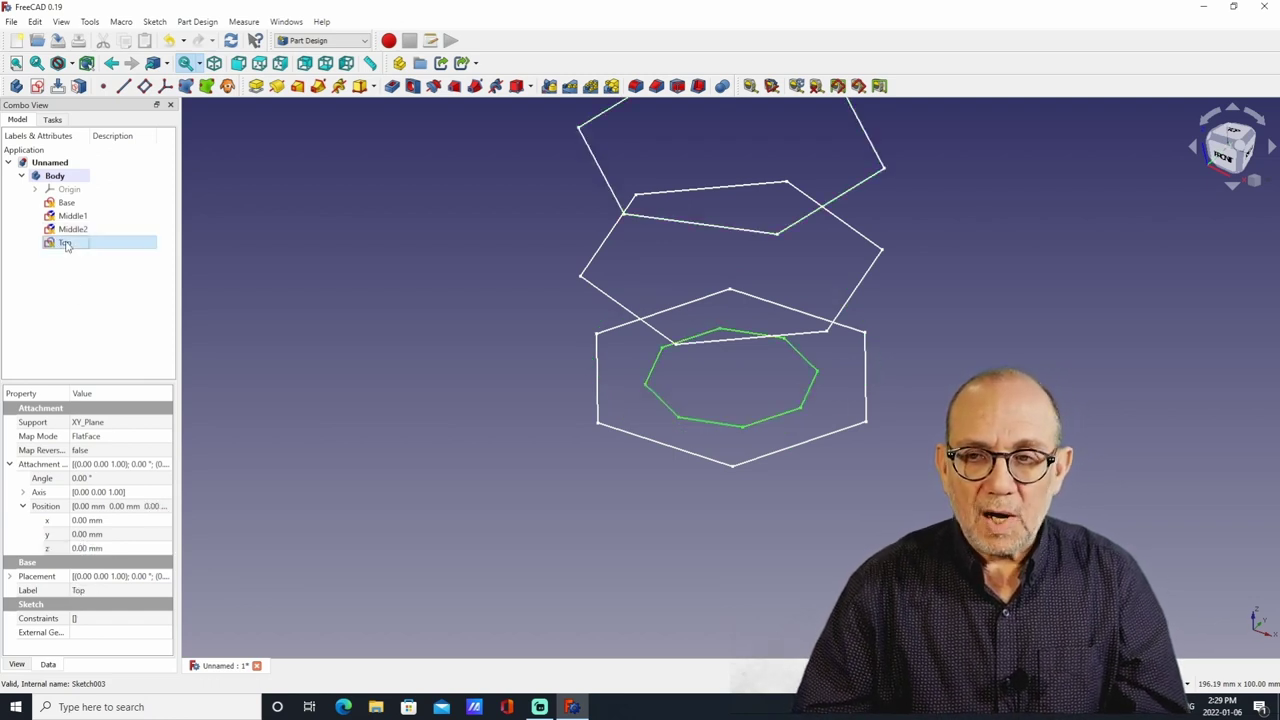
click(83, 548)
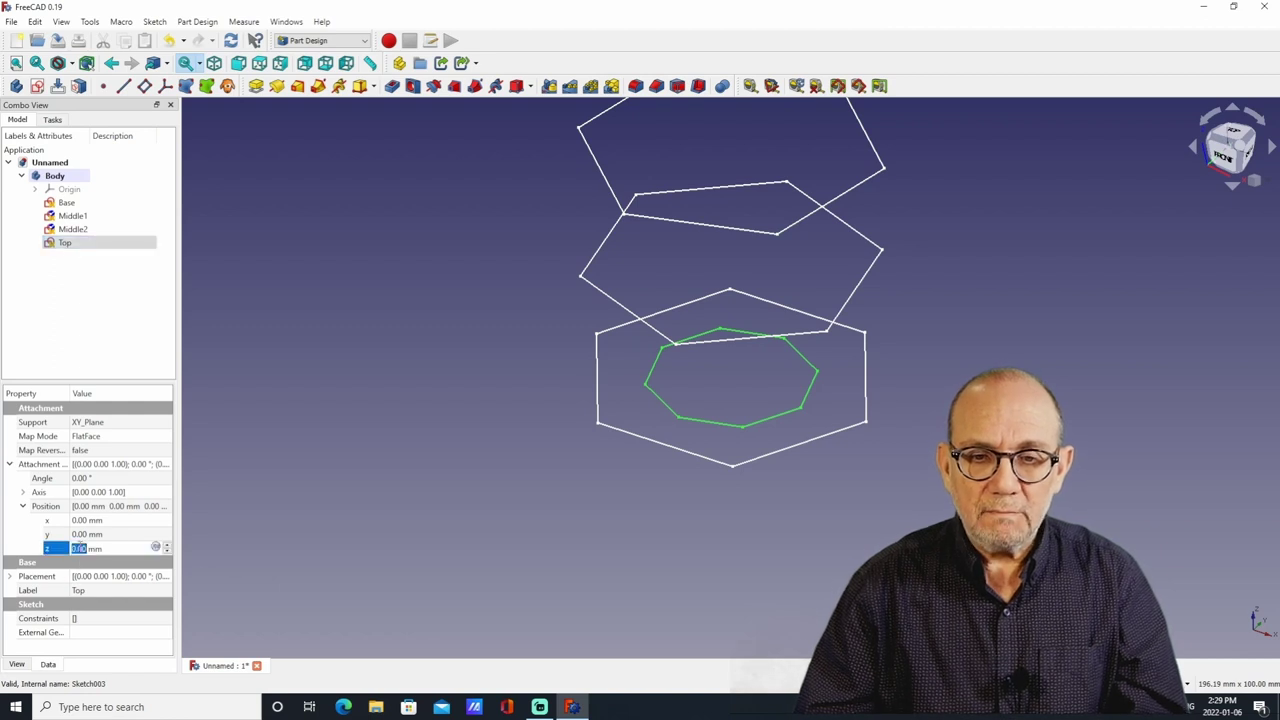
text(100)
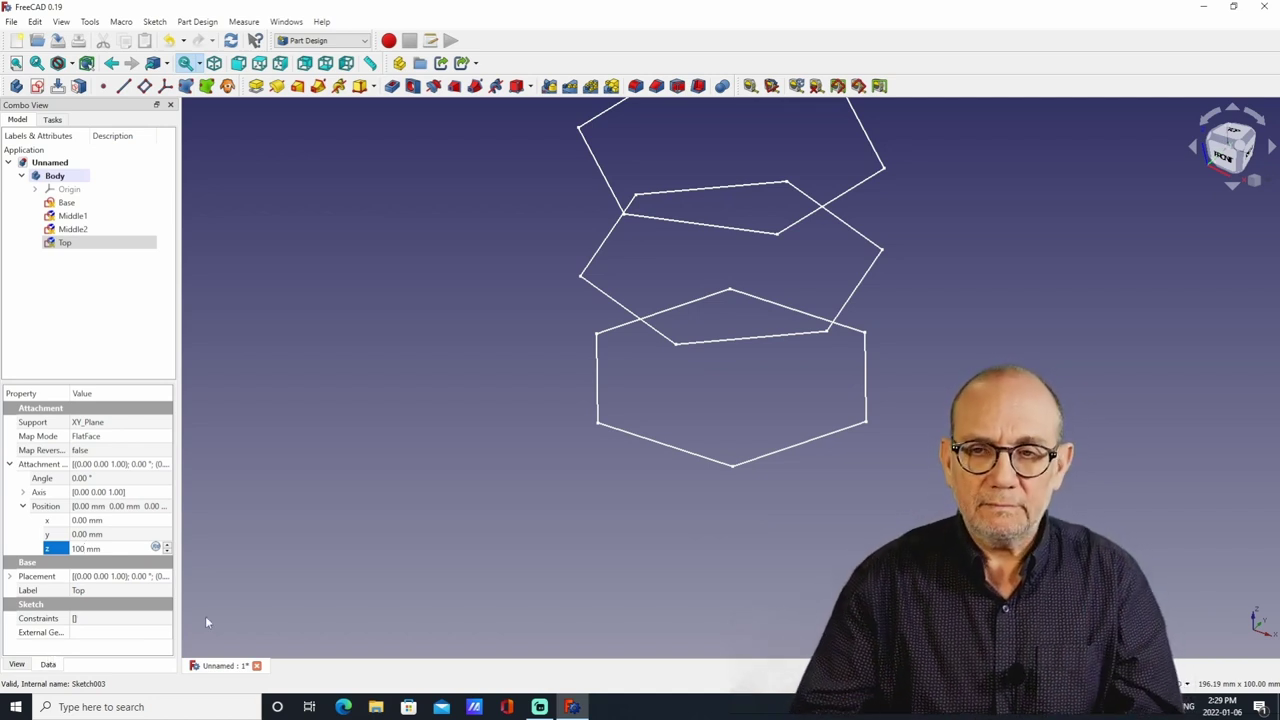
key(Return)
click(424, 338)
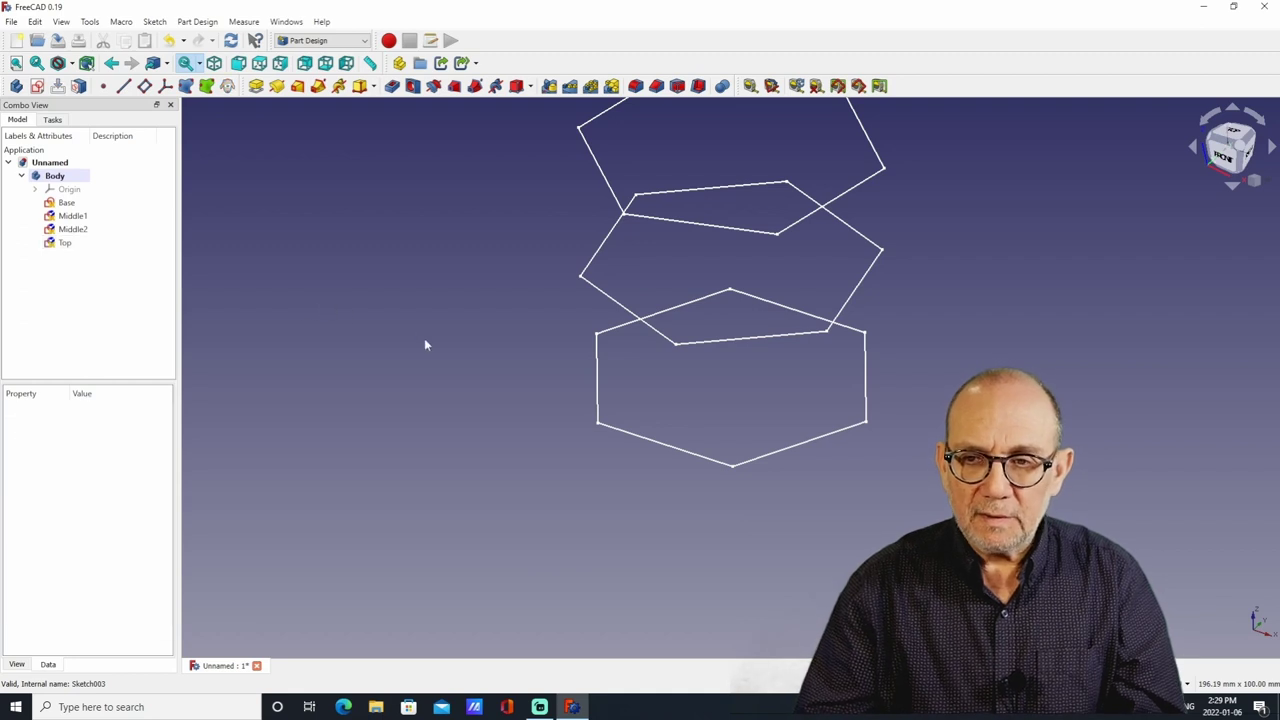
- Start an additive loft using the lowest hexagon sketch, Base, as its profile
scroll(424, 338, down, 3)
scroll(424, 338, down, 1)
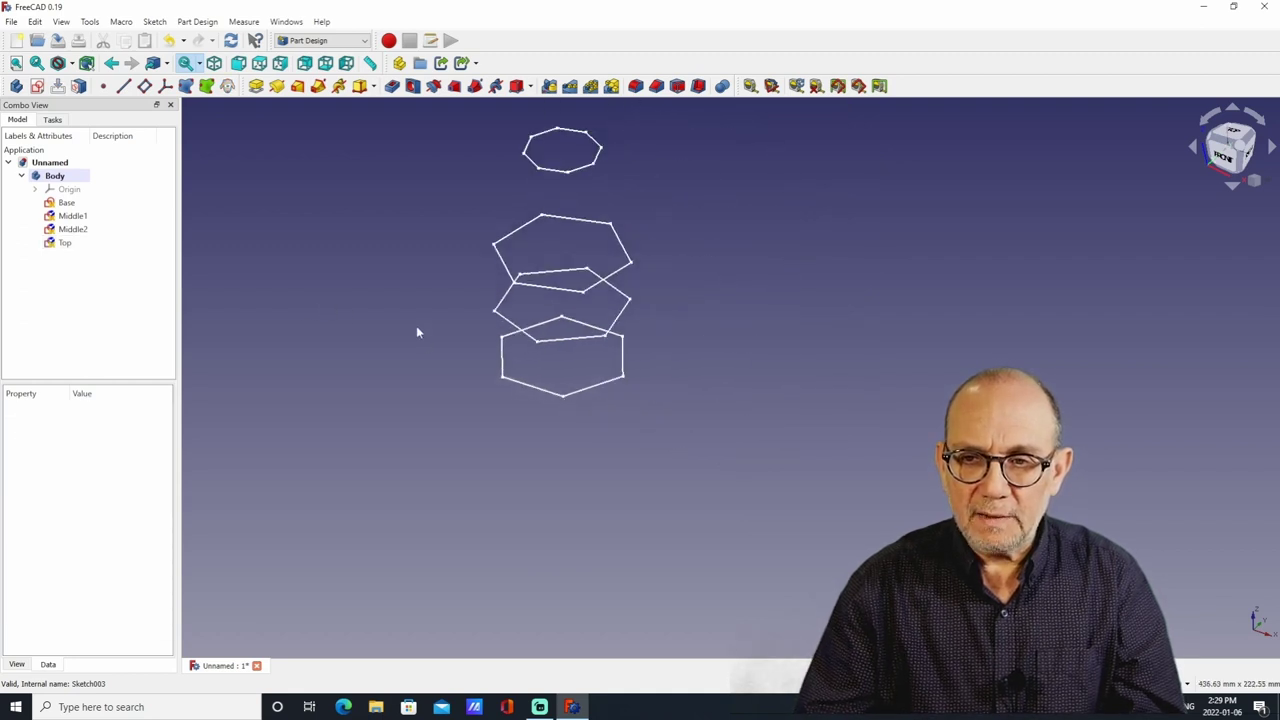
middle_drag(420, 337, 524, 401)
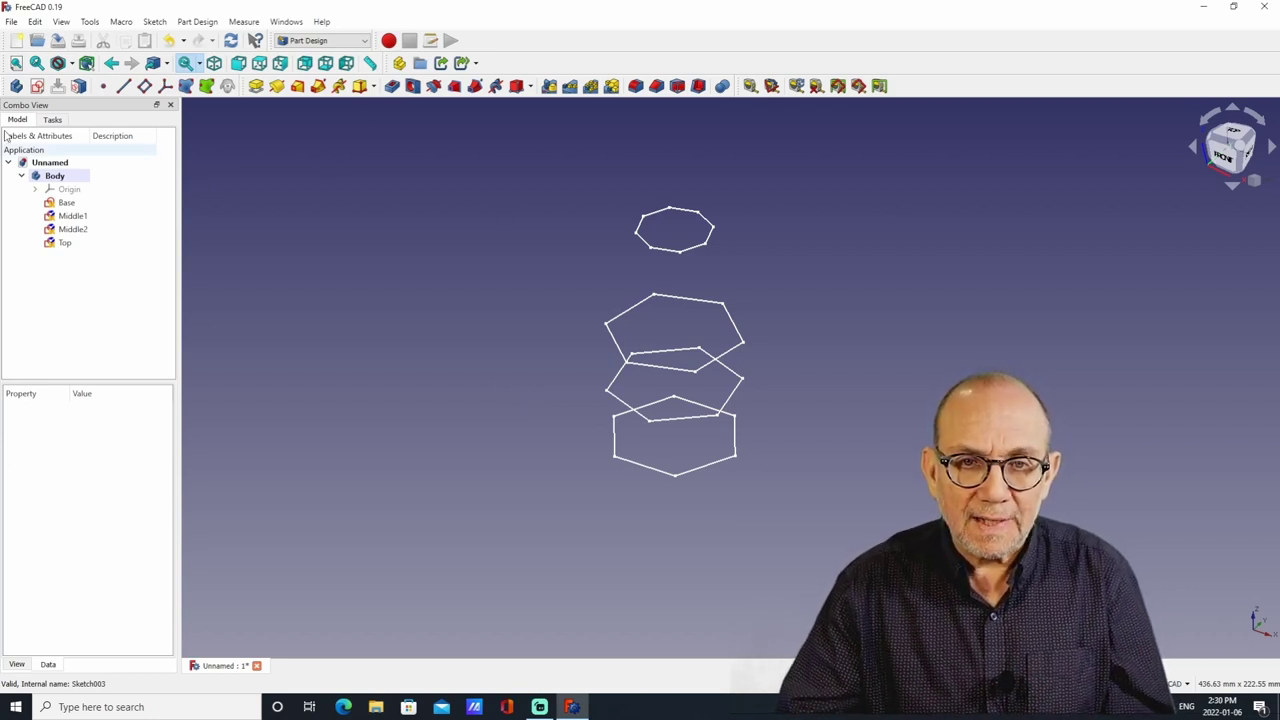
click(52, 119)
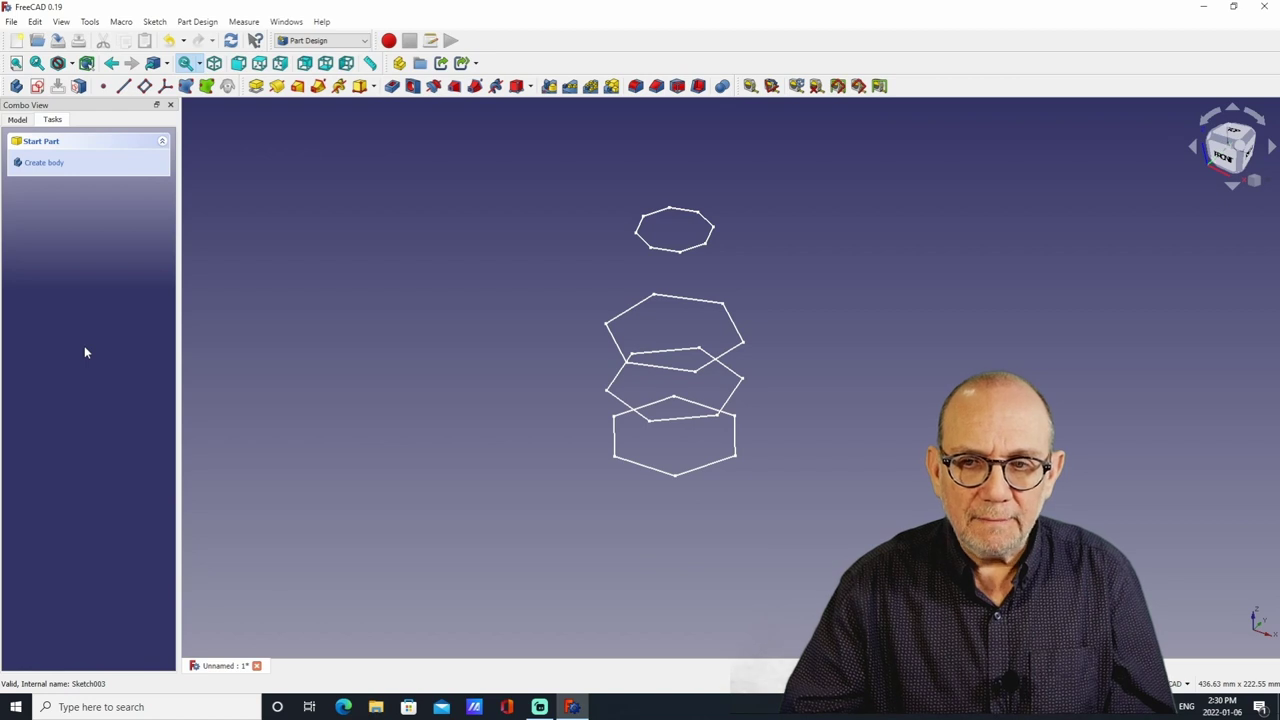
click(649, 472)
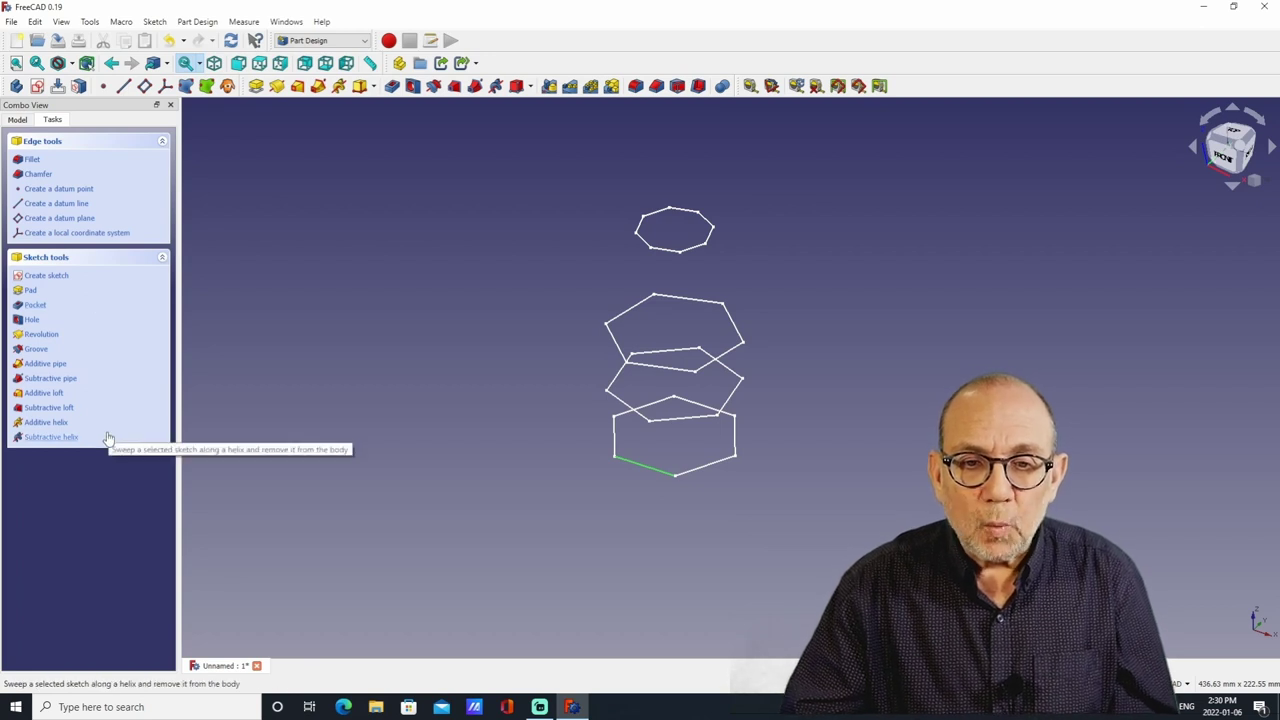
click(58, 395)
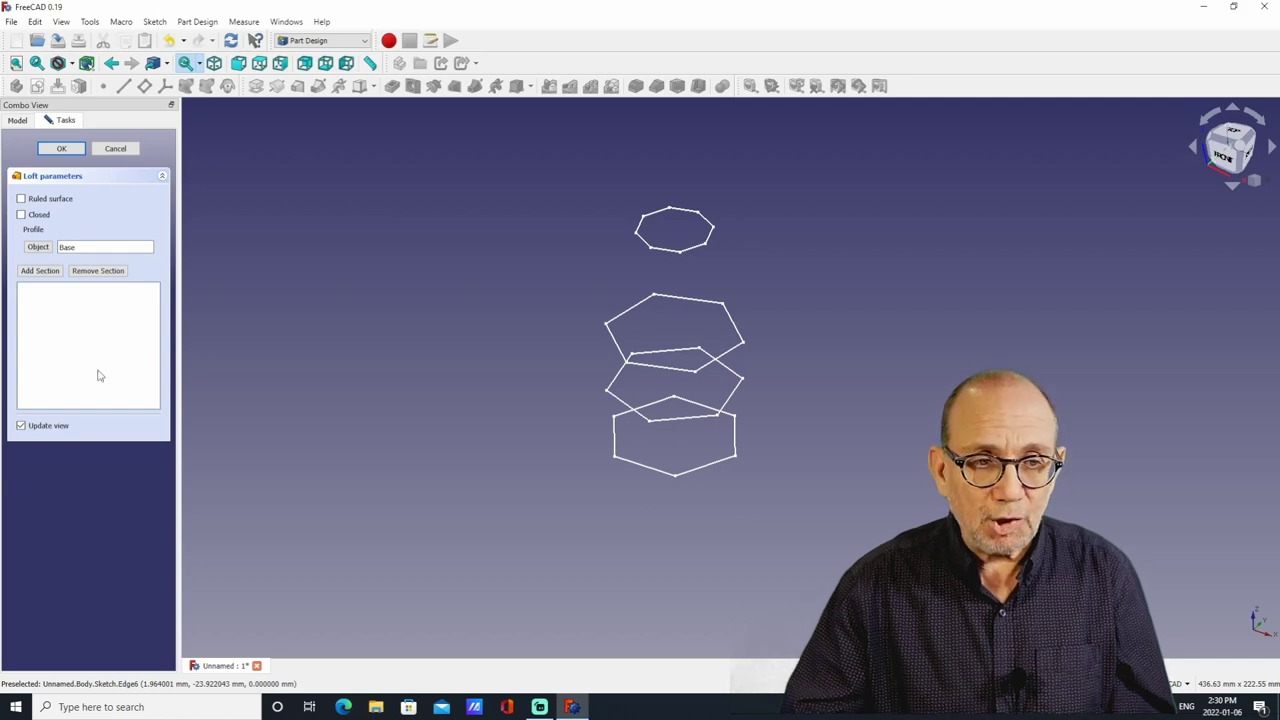
- Add Middle1, Middle2 and Top, in that order, as sections of the loft and accept the solid
click(52, 271)
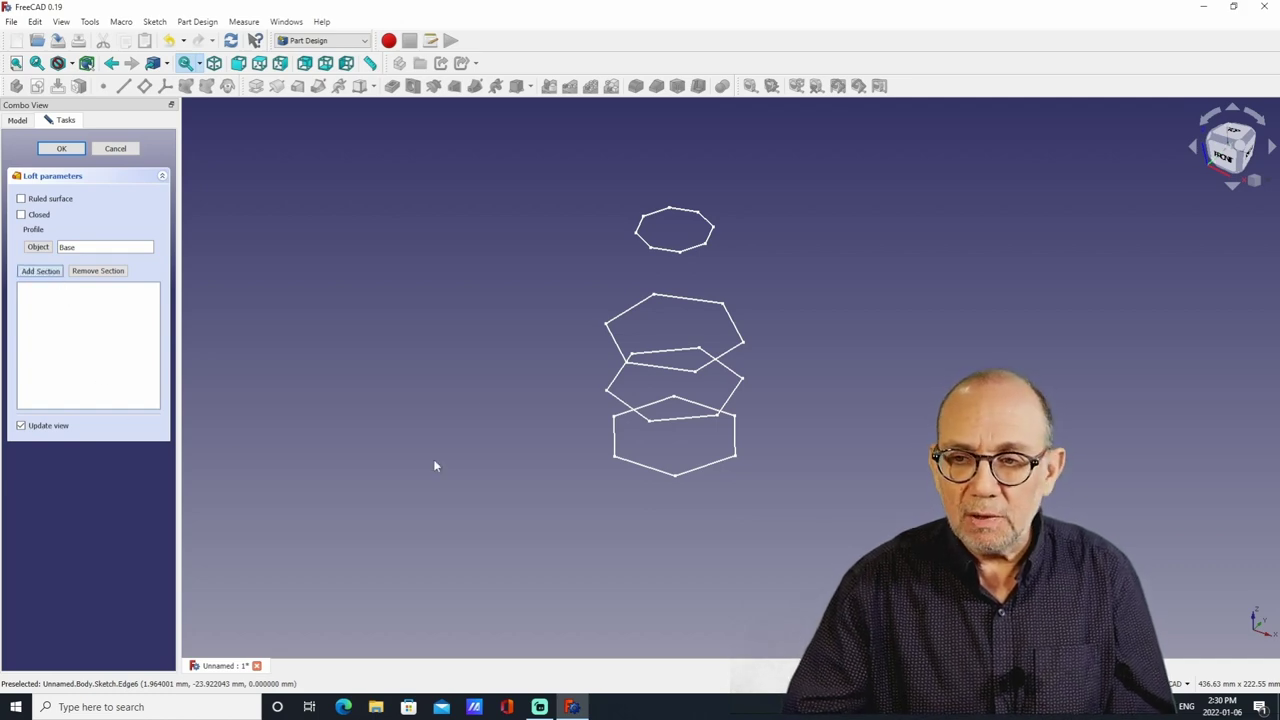
click(619, 409)
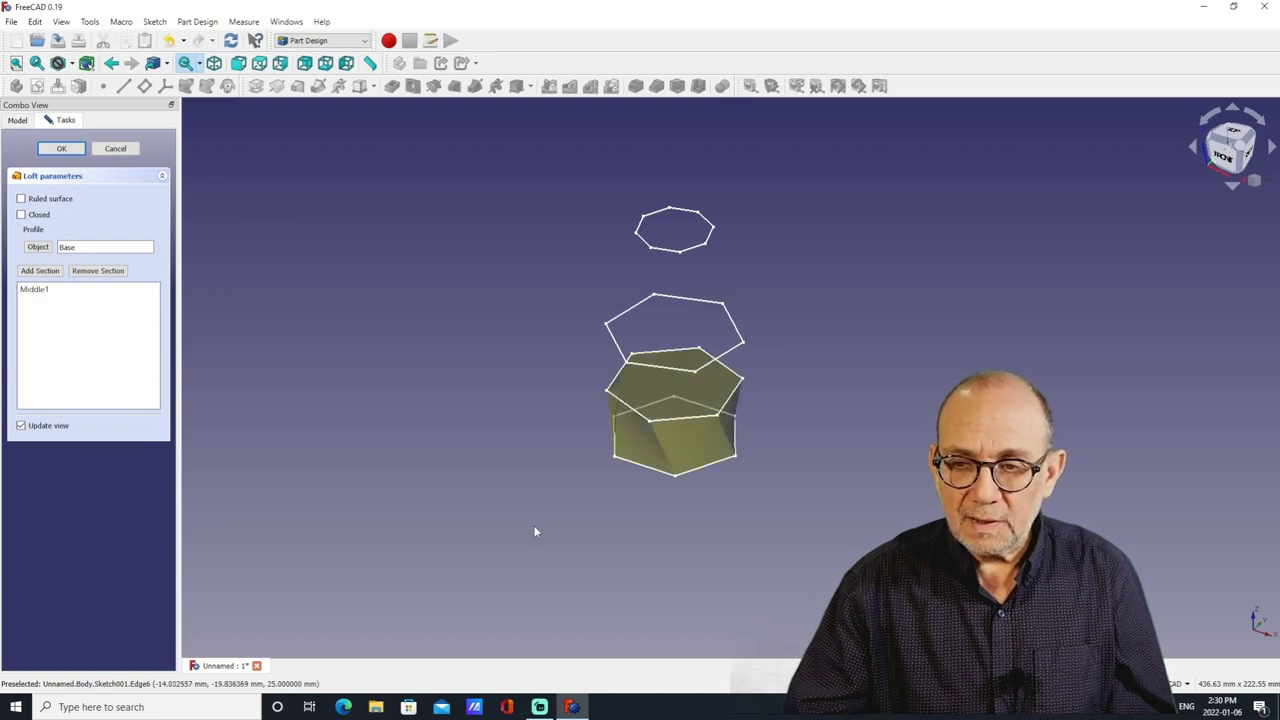
click(38, 273)
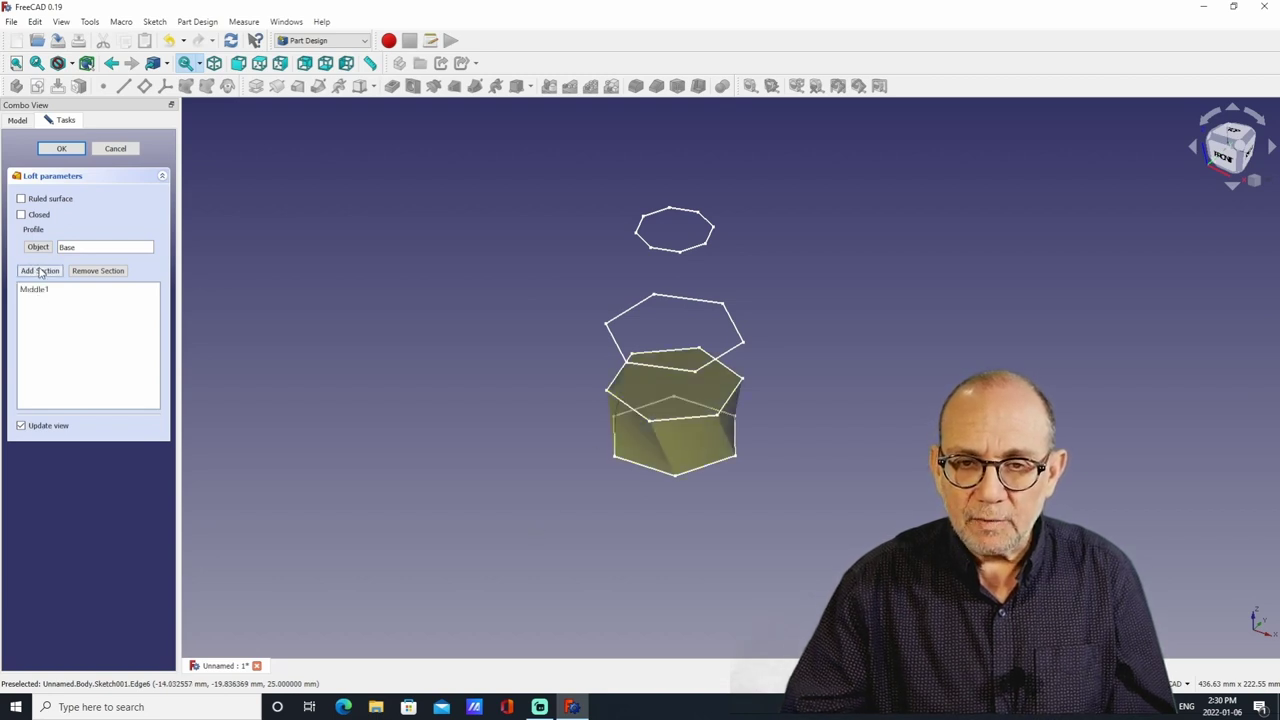
click(615, 342)
click(48, 272)
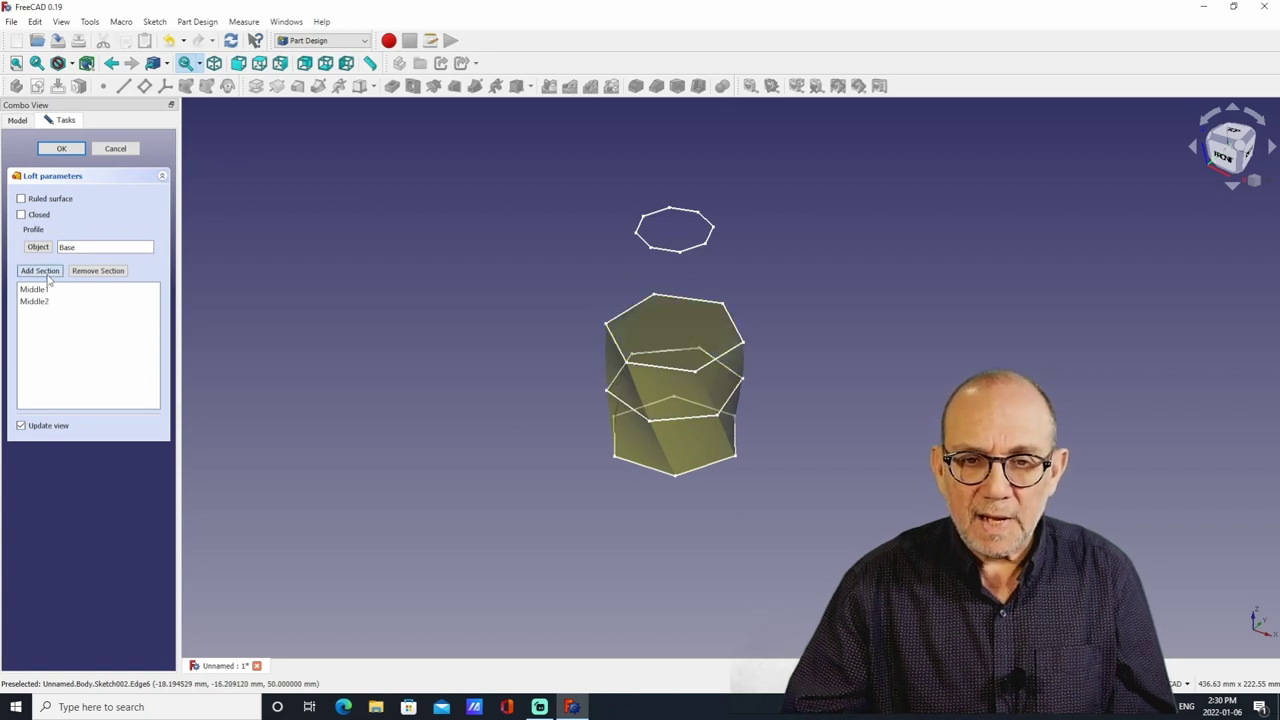
click(662, 254)
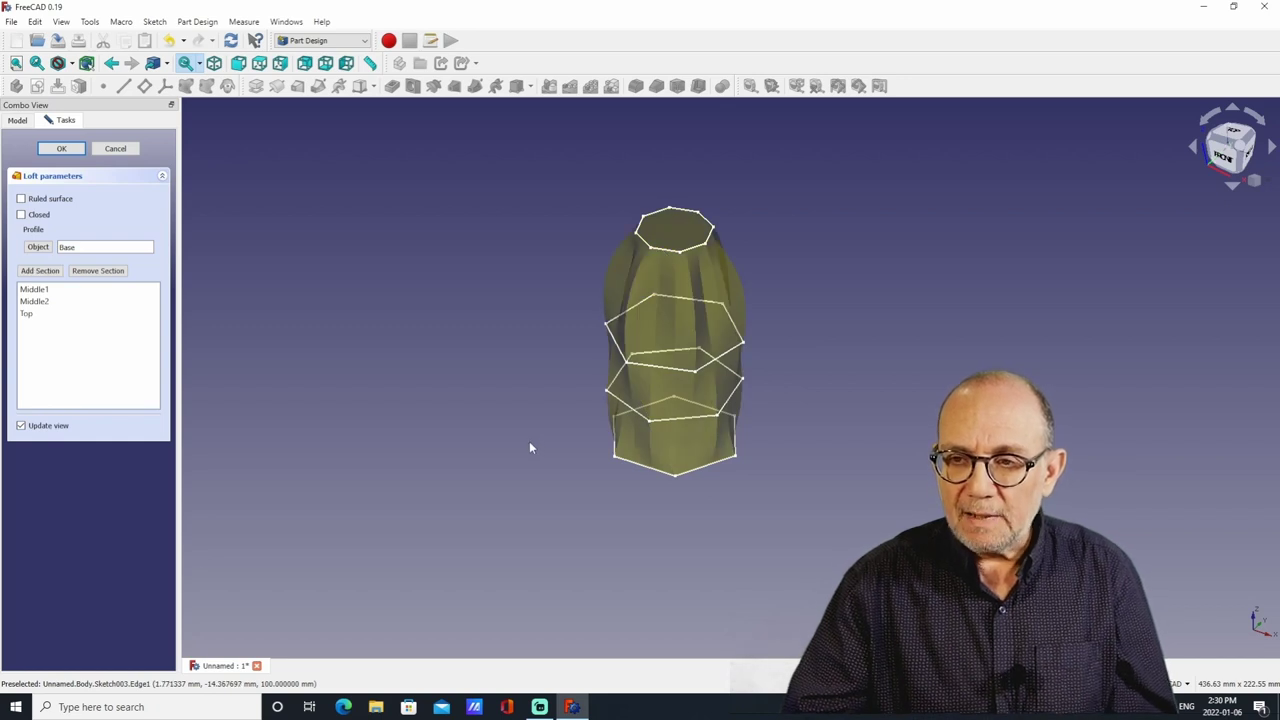
middle_drag(517, 367, 469, 313)
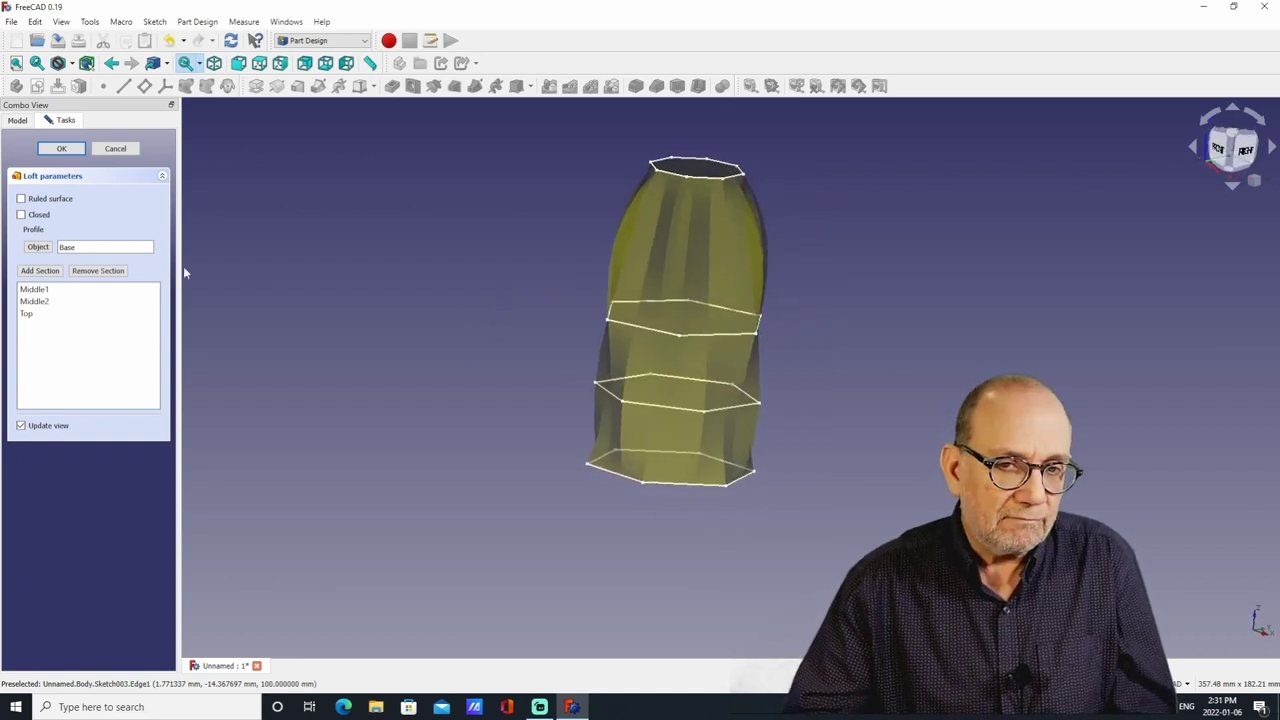
click(64, 148)
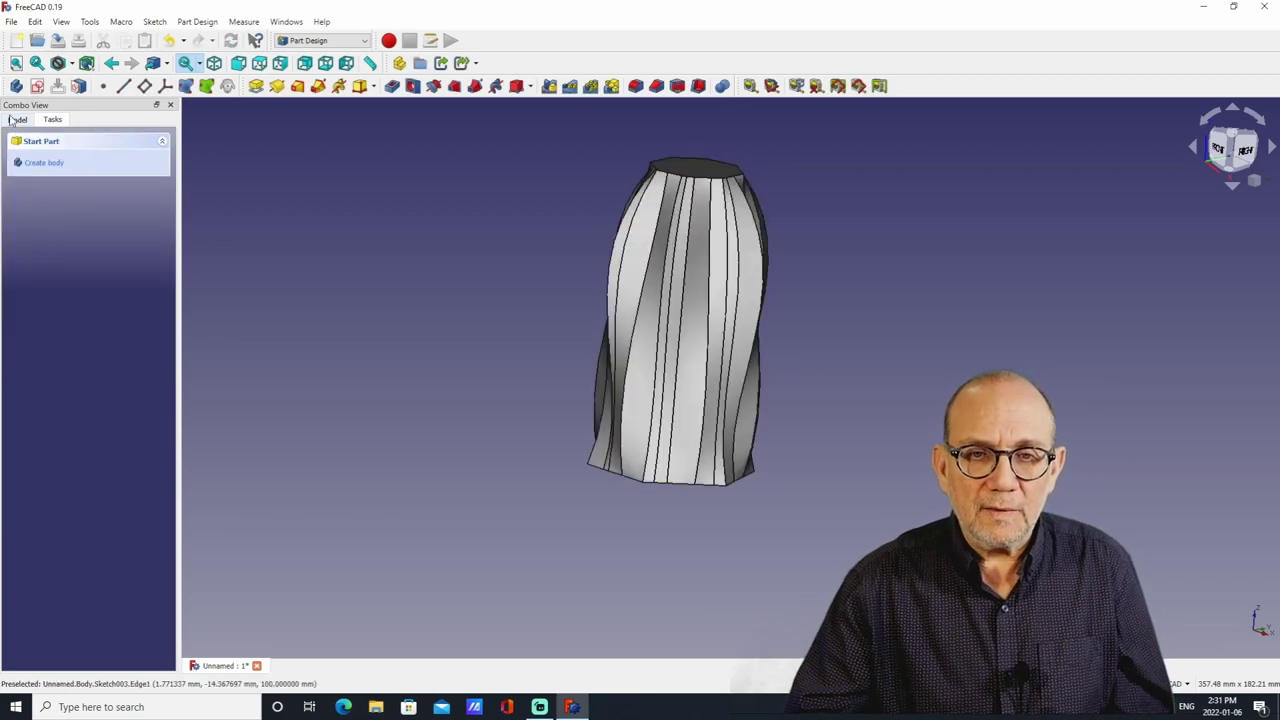
- Show the Base, Middle1, Middle2 and Top sketches of the additive loft in the 3D view
click(19, 121)
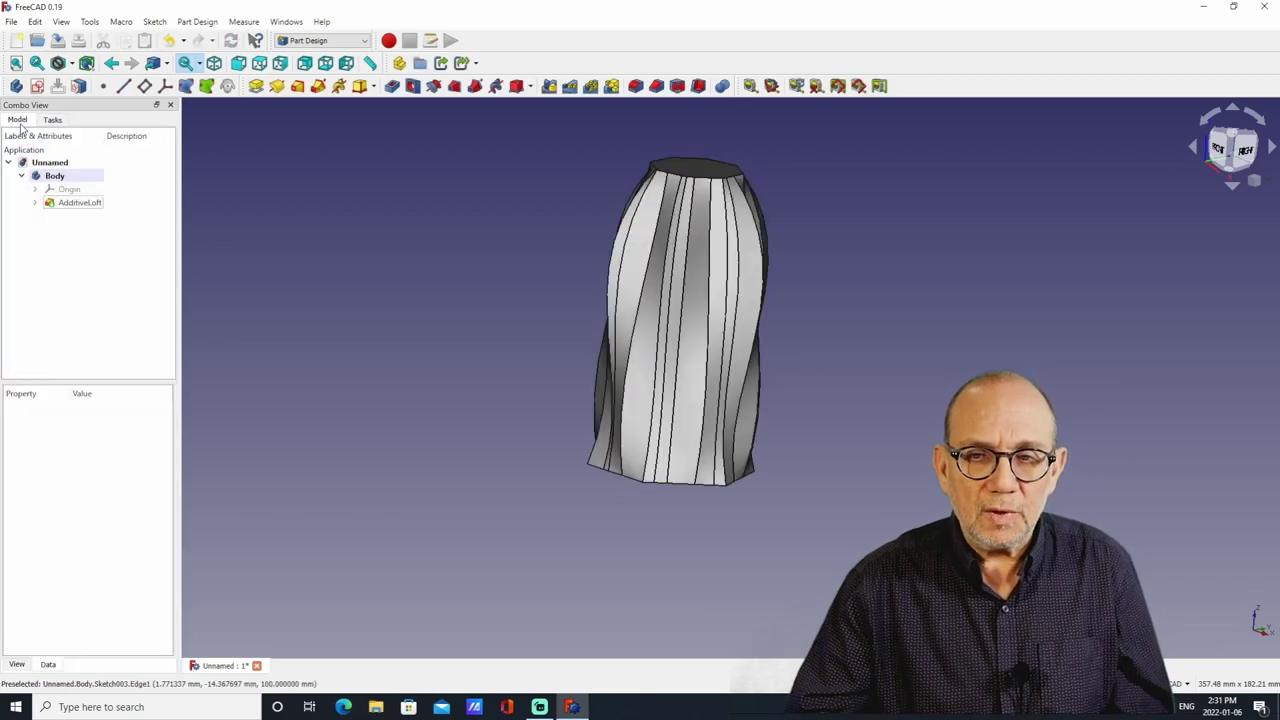
click(35, 203)
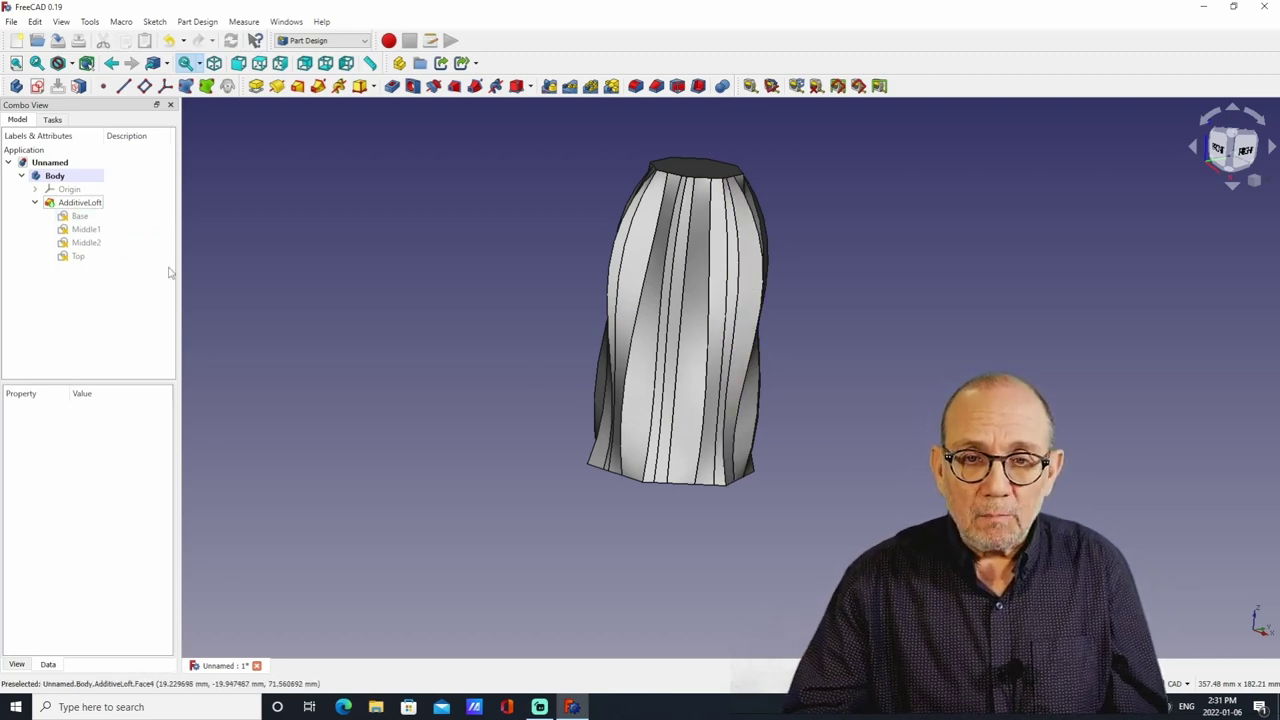
click(80, 216)
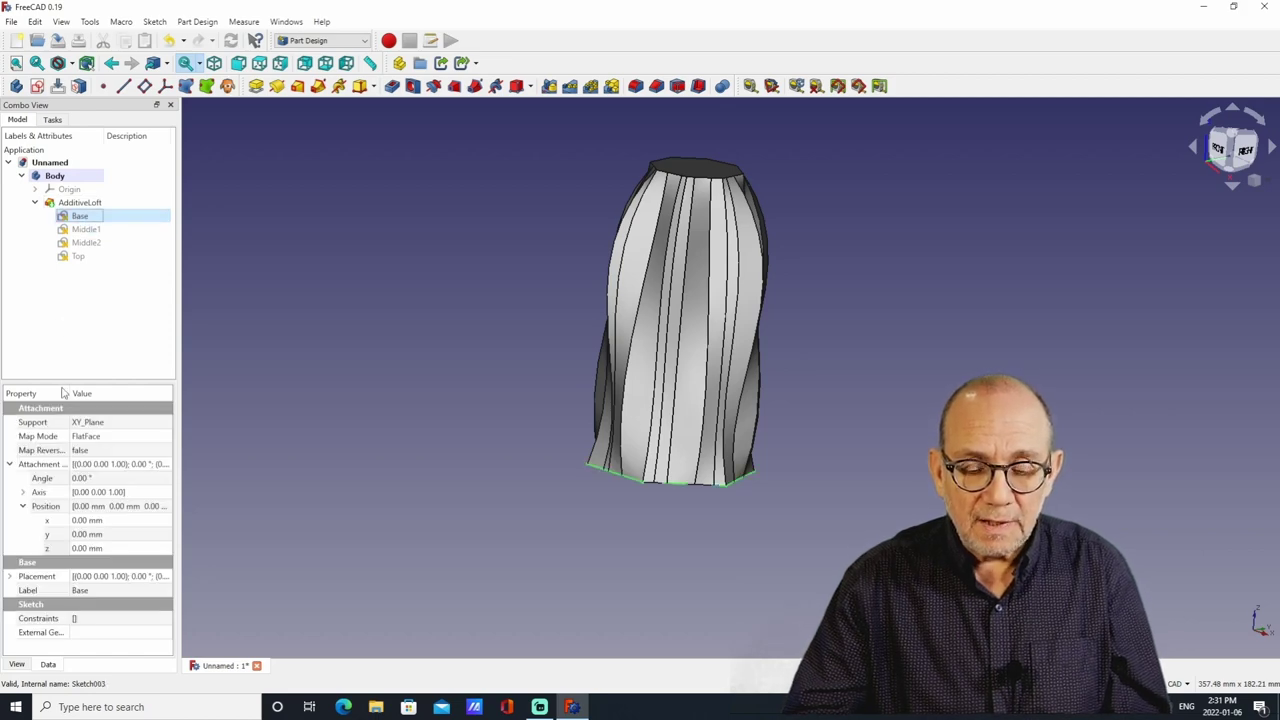
click(82, 229)
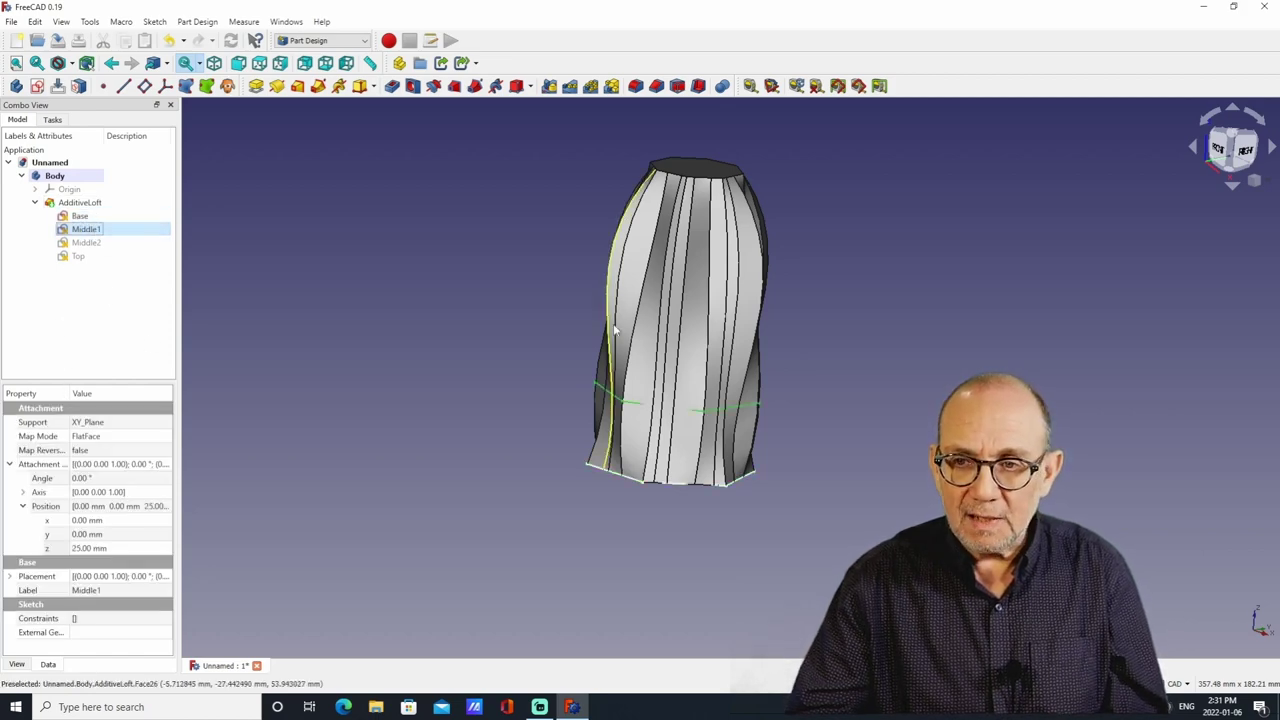
click(85, 243)
click(79, 257)
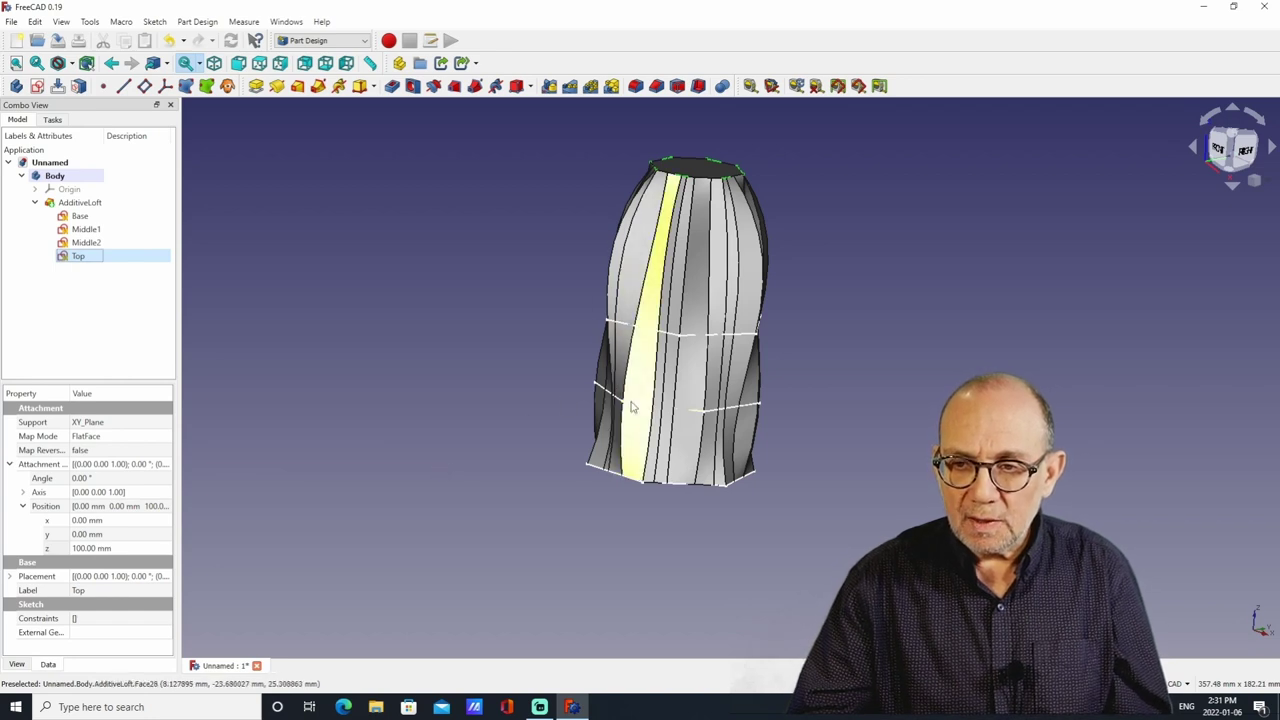
- Edit the Middle1 sketch and enlarge its hexagon well beyond the other outlines, so the loft bulges at that height
click(82, 243)
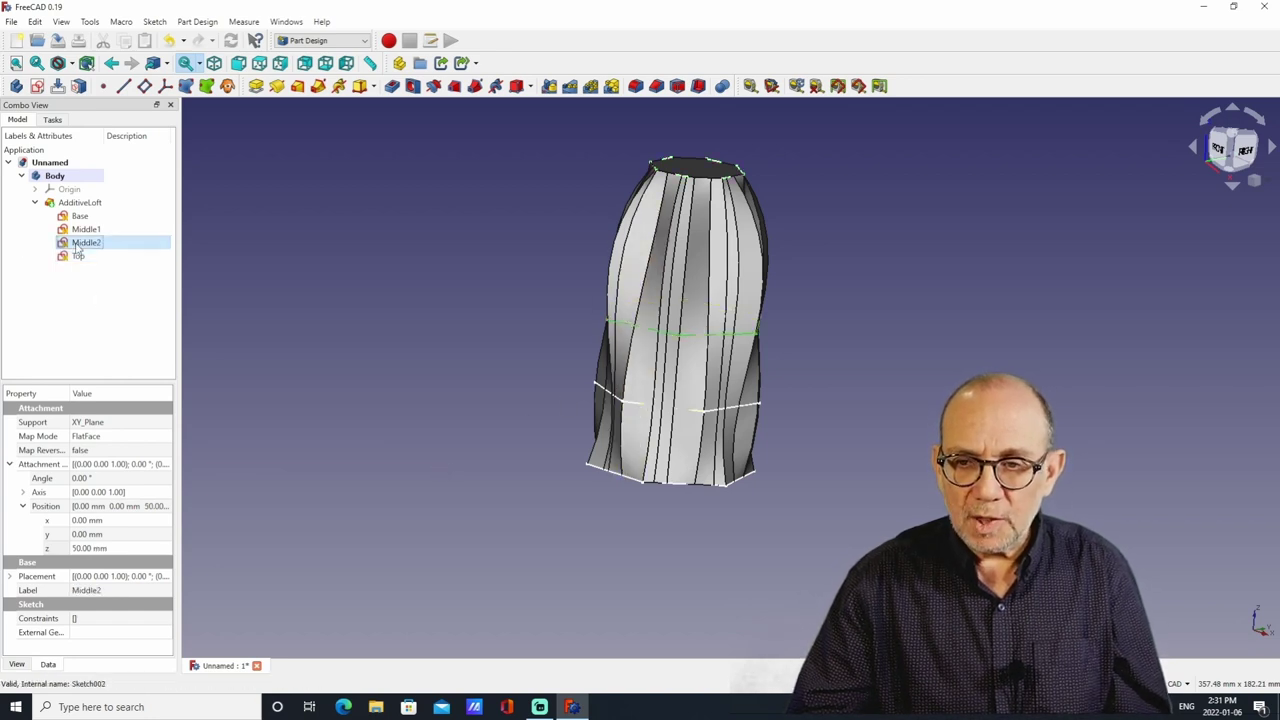
key(Up)
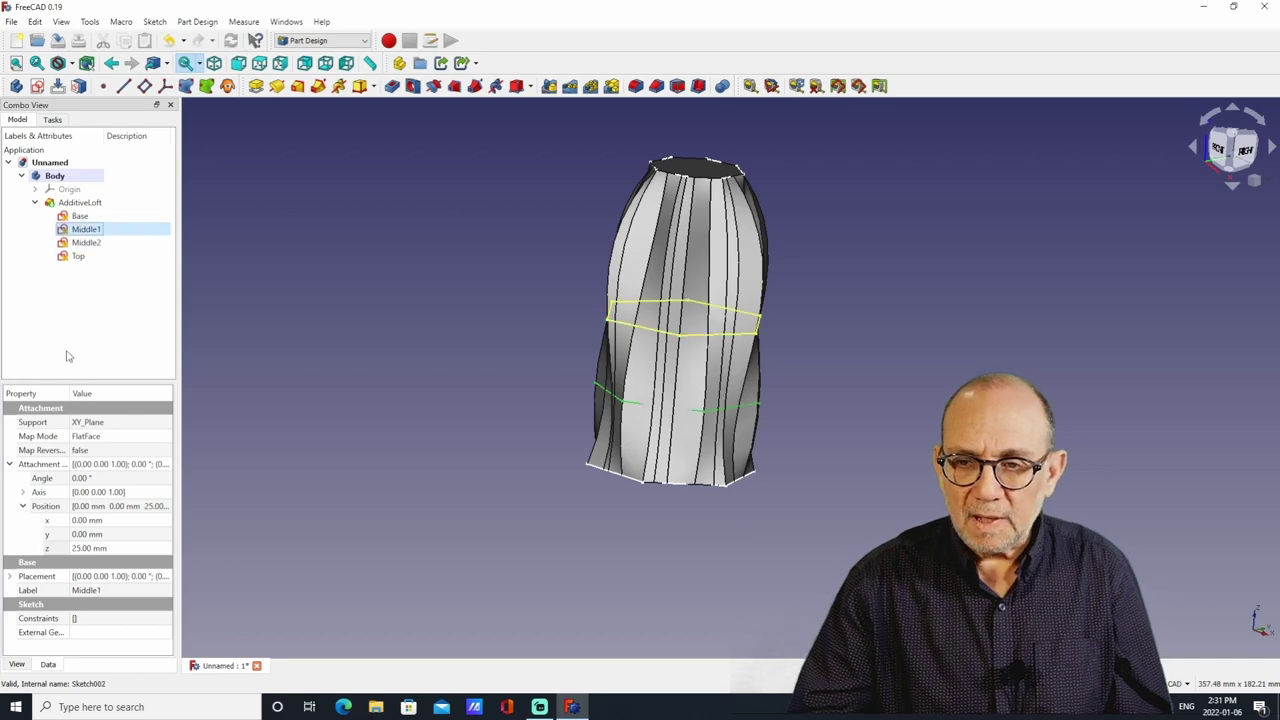
double_click(80, 217)
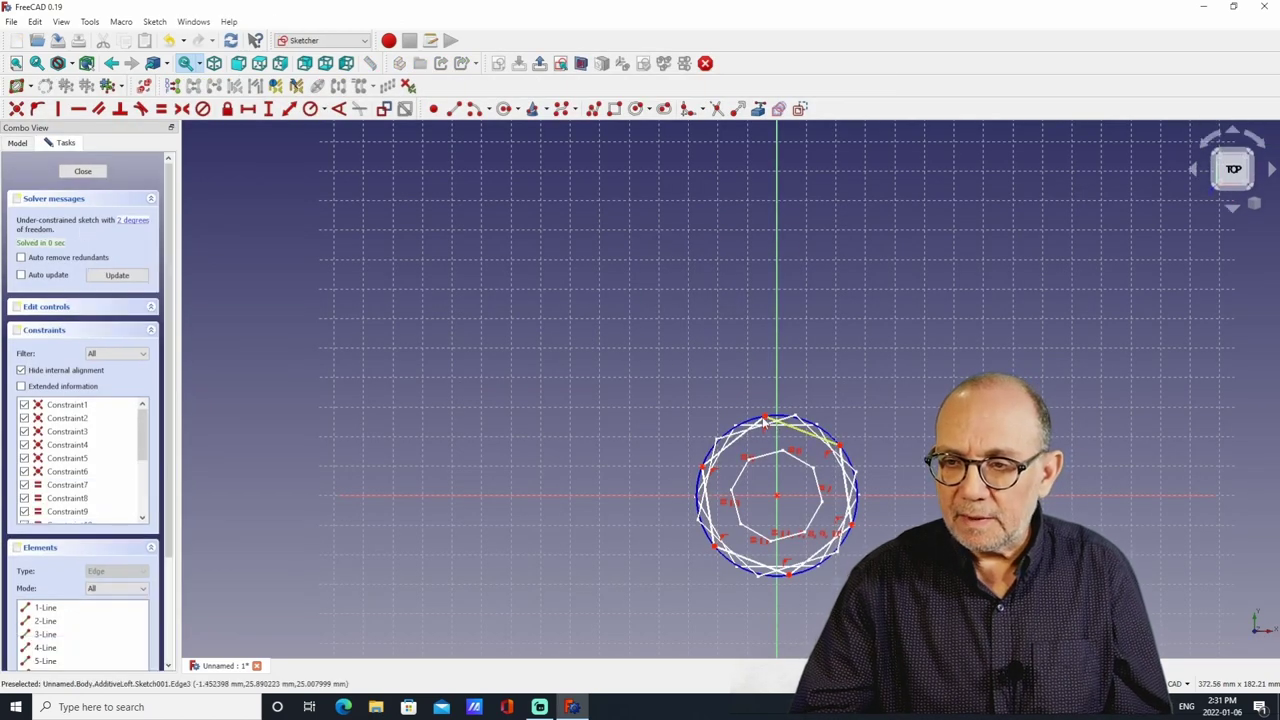
drag(765, 418, 740, 378)
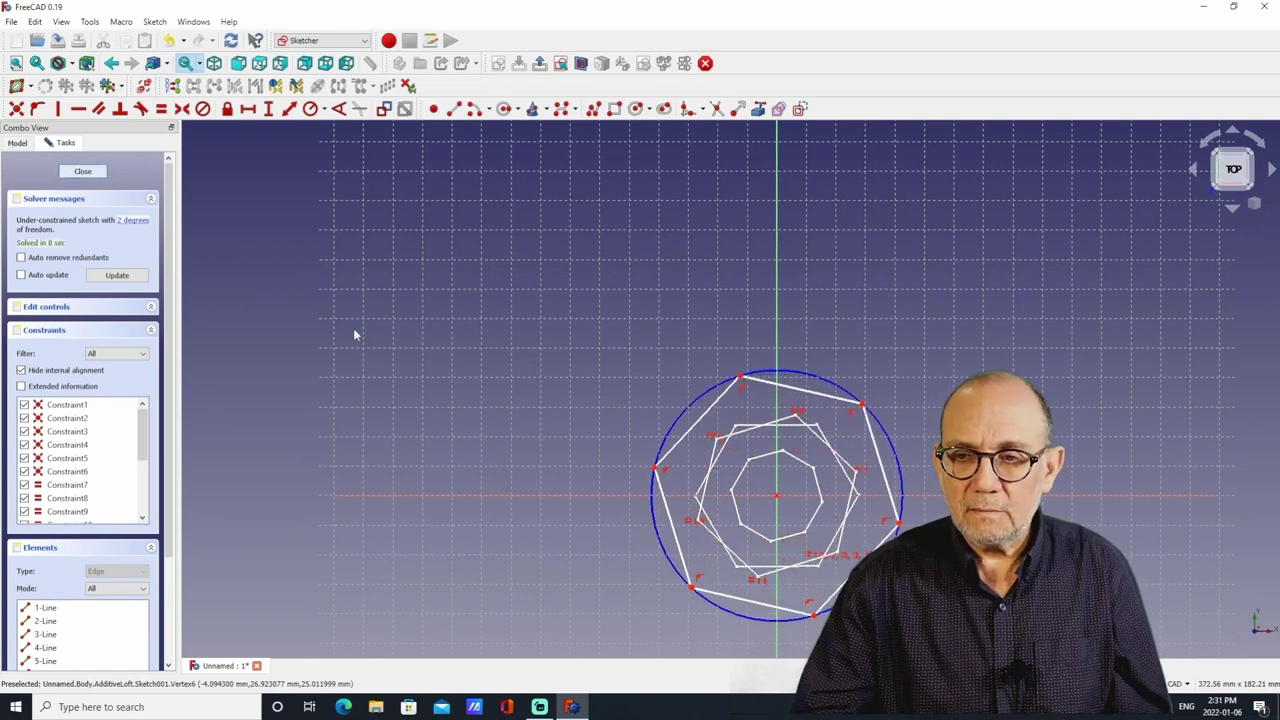
key(Escape)
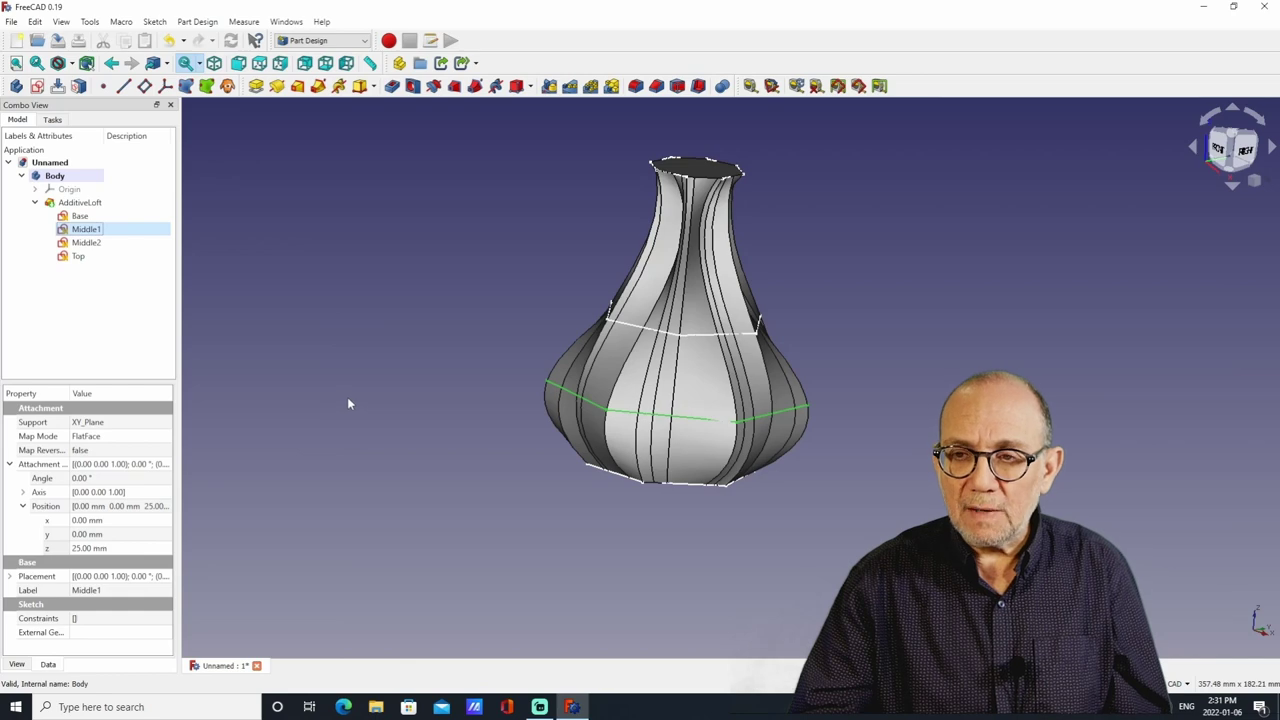
- Edit the Top sketch, rotate its octagon slightly by one vertex, and close the sketch
middle_drag(351, 391, 295, 391)
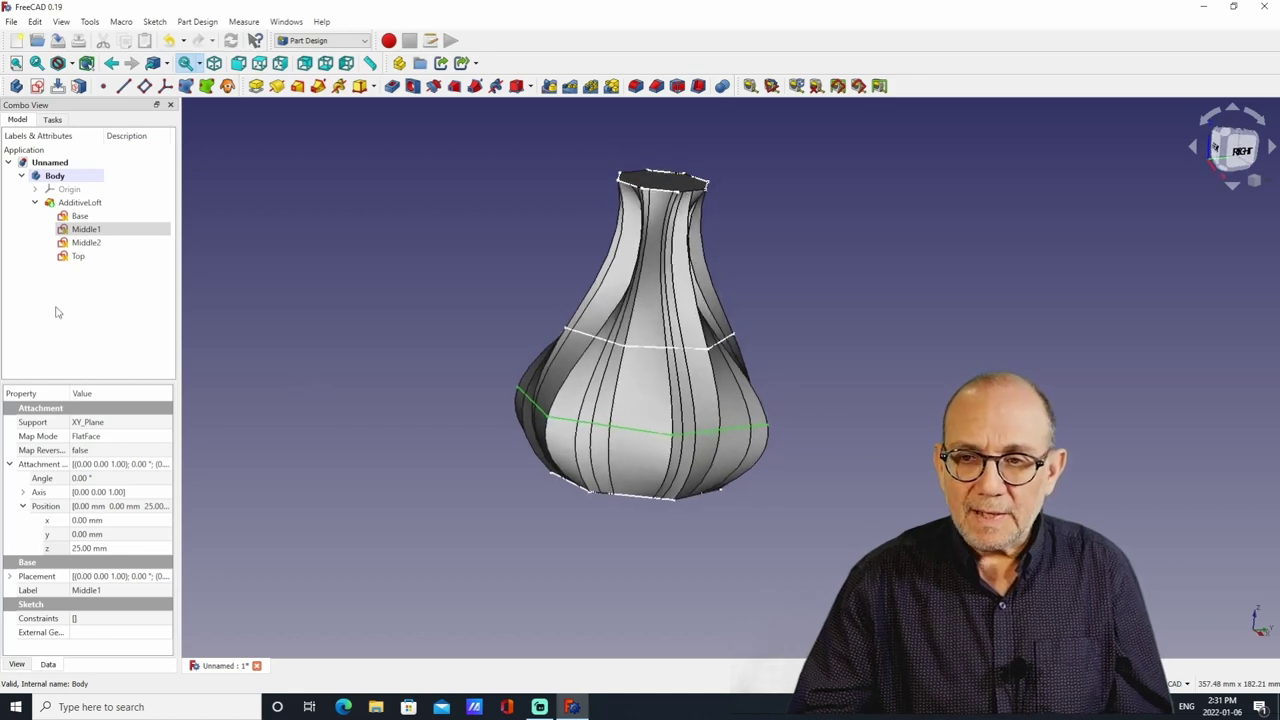
click(78, 257)
double_click(78, 257)
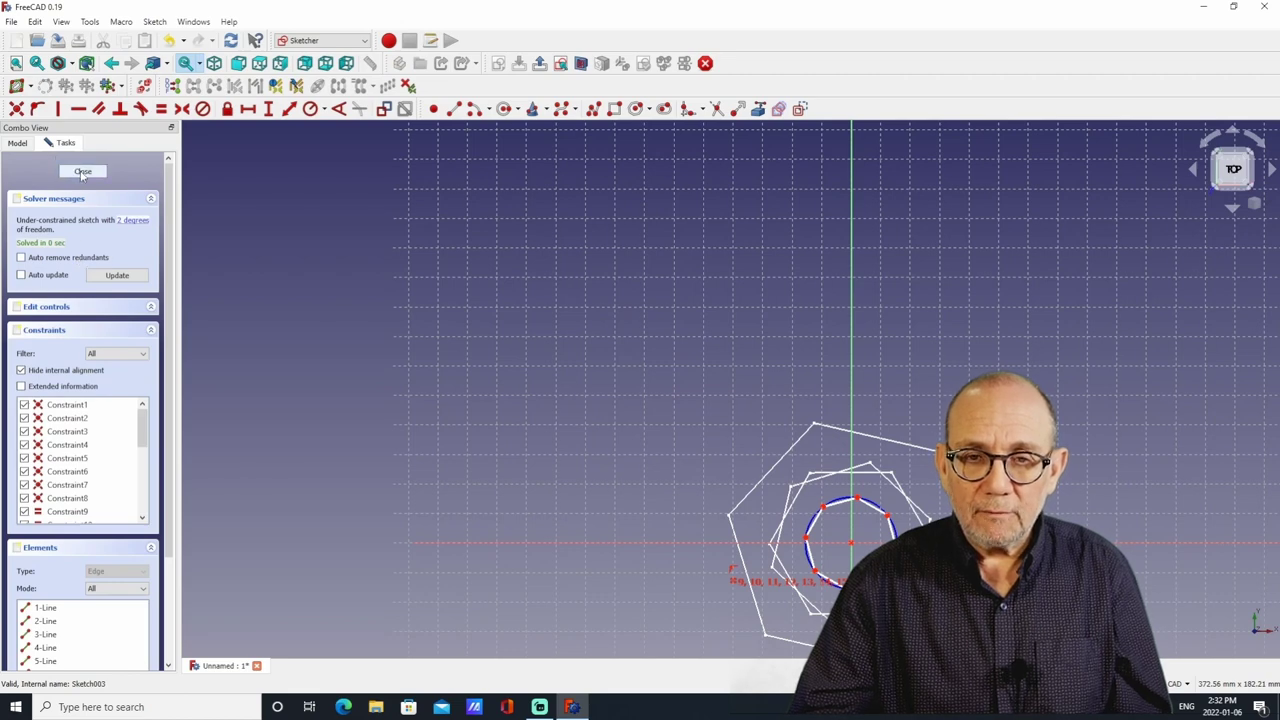
drag(888, 520, 872, 516)
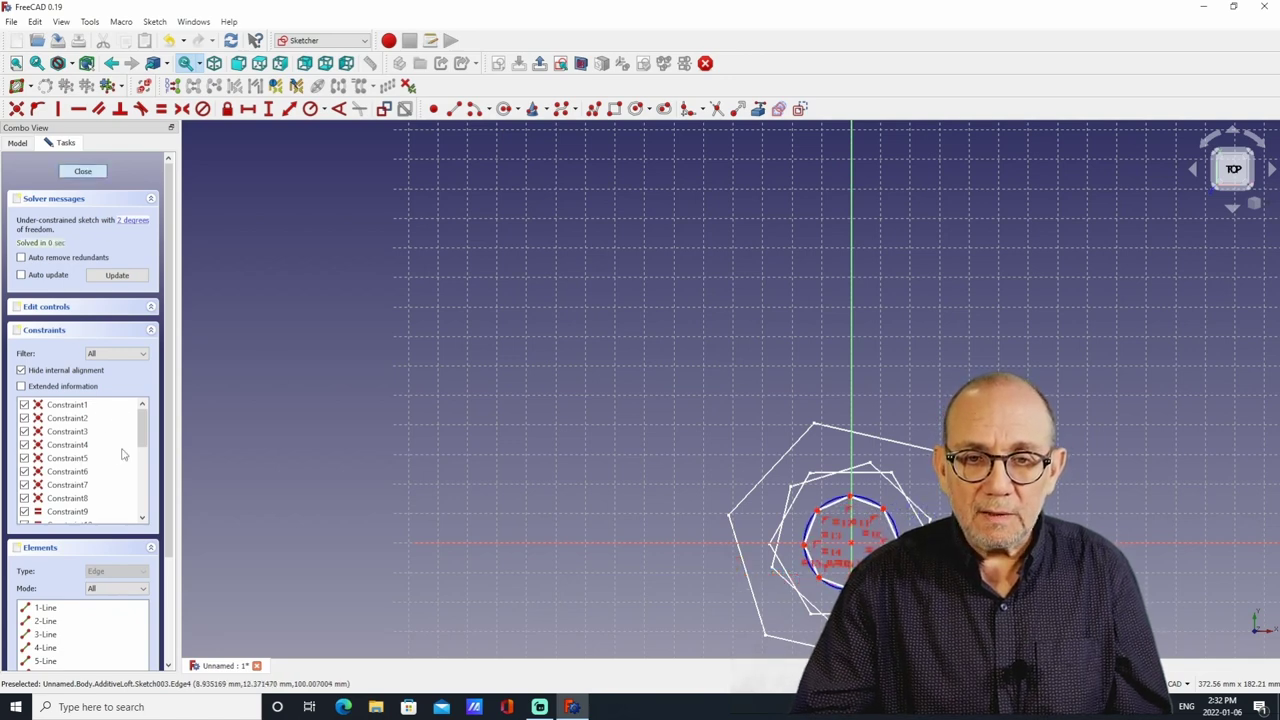
key(Escape)
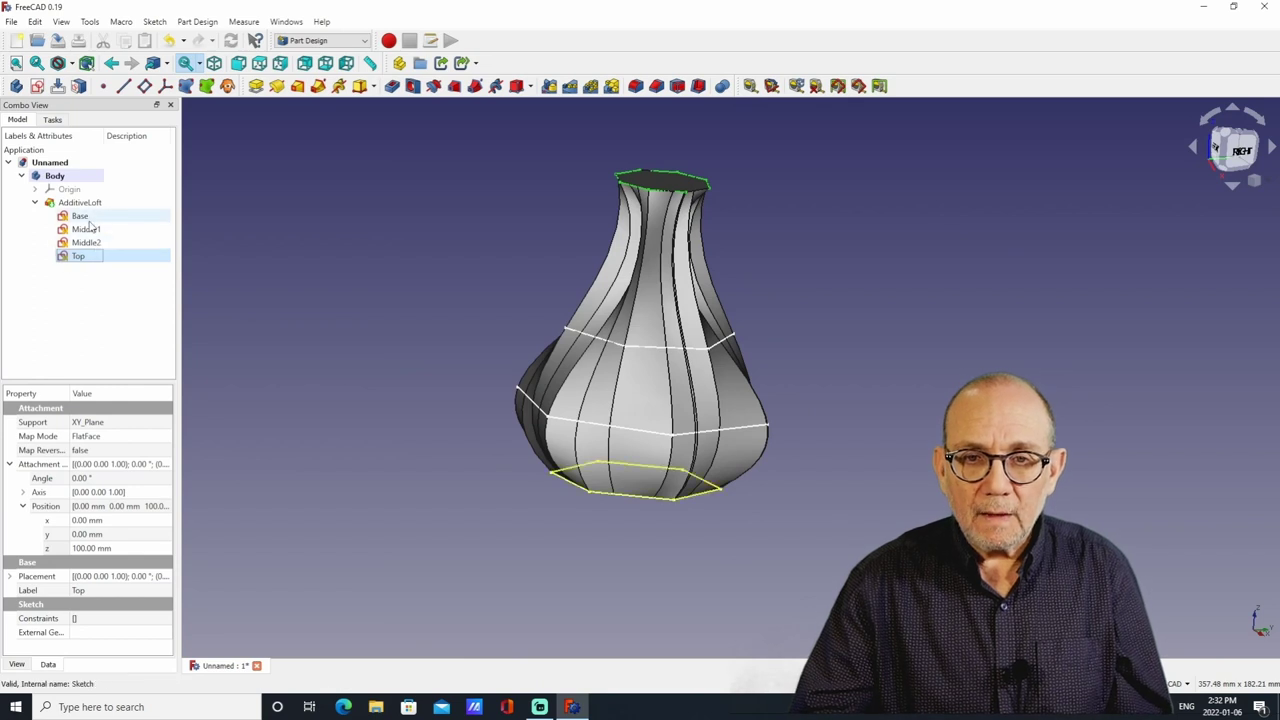
- Raise the Top sketch to an attachment position of 120 mm in z
click(90, 549)
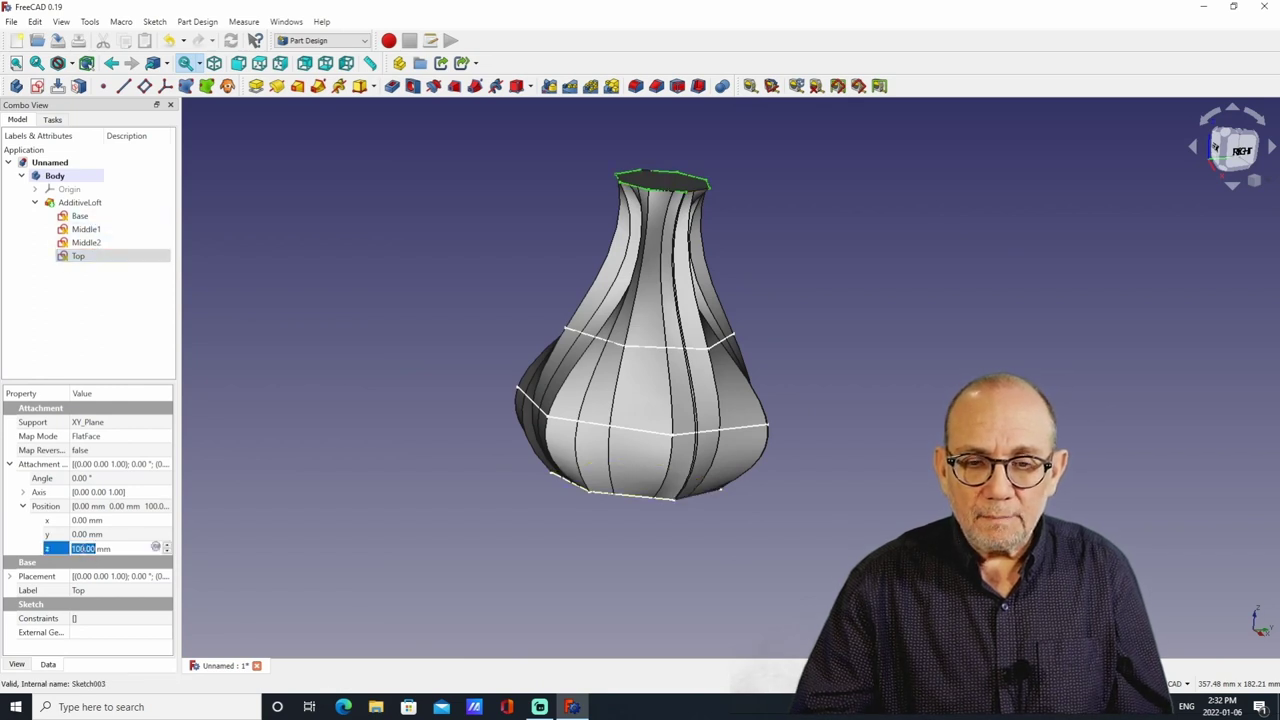
text(120)
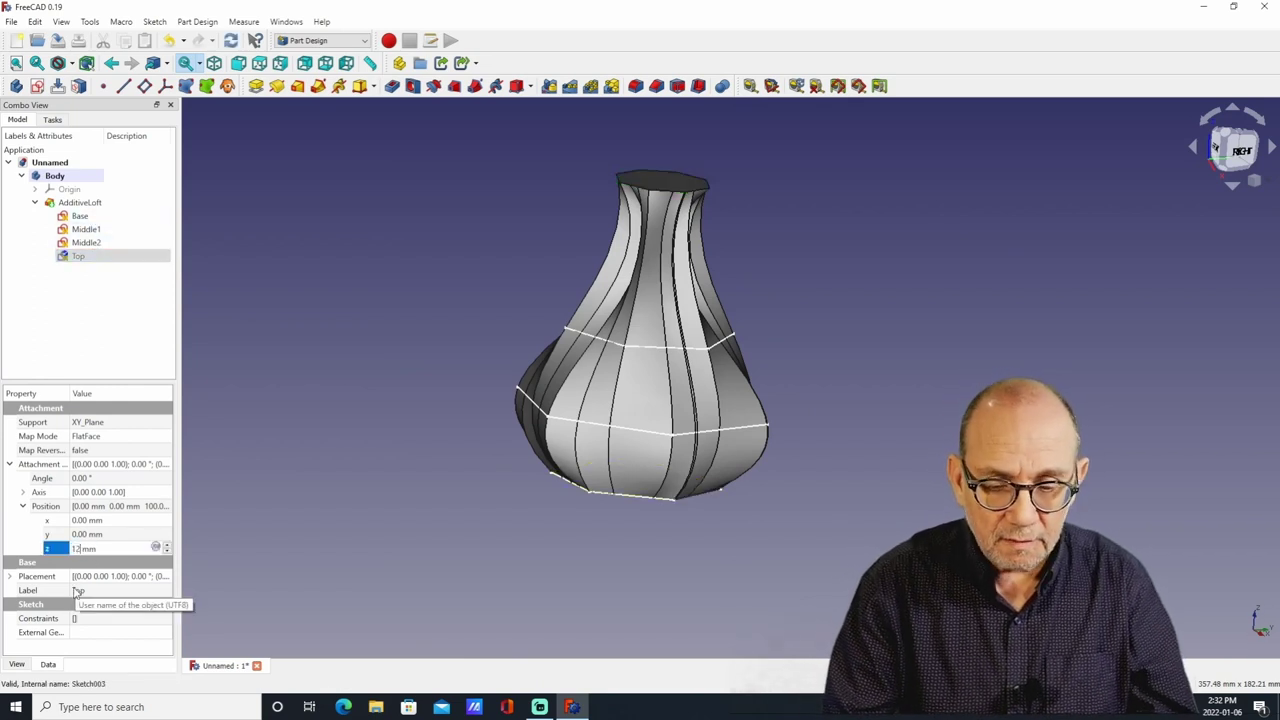
key(Return)
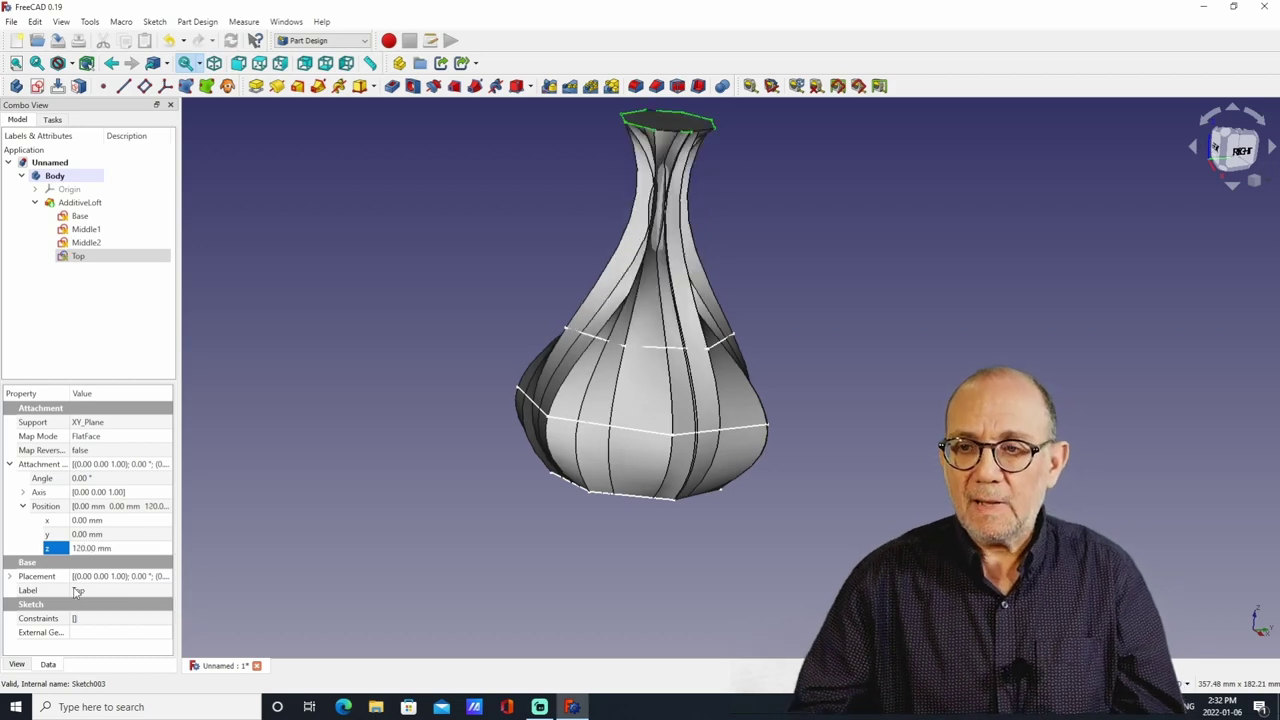
middle_drag(510, 344, 576, 405)
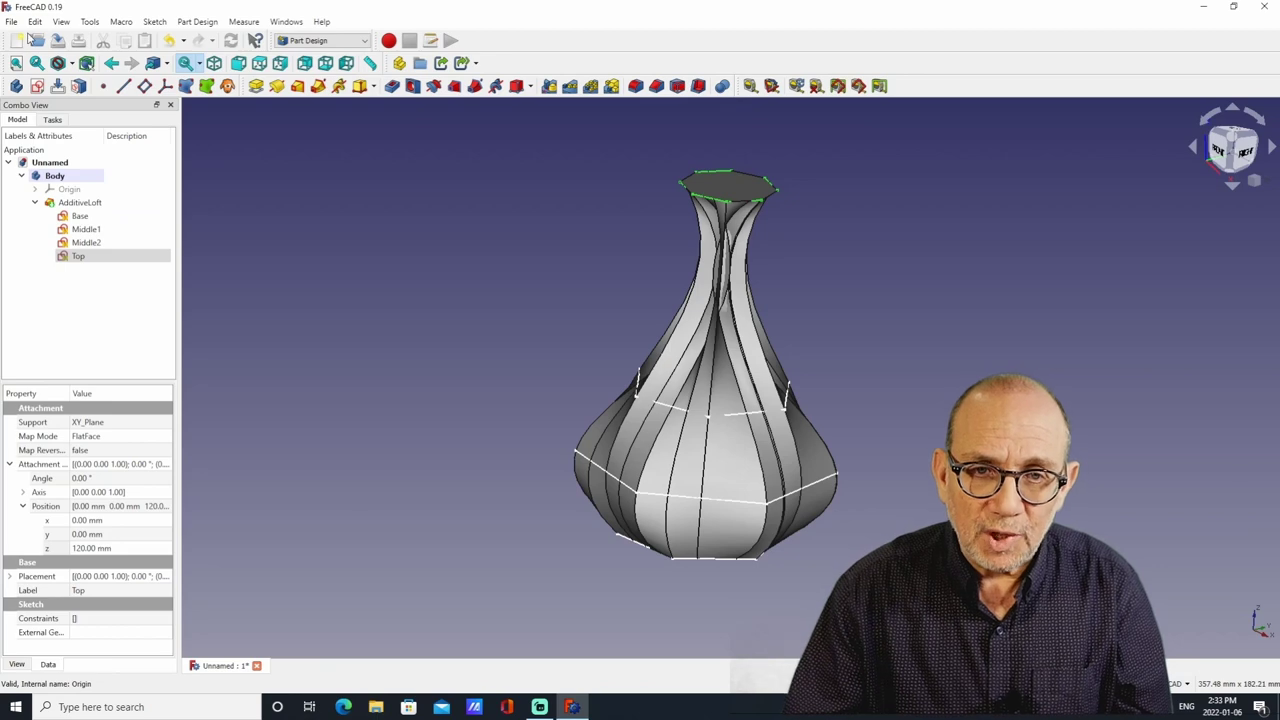
- Save the document as Polygon_Vase in the FreeCad_Designs folder
click(13, 22)
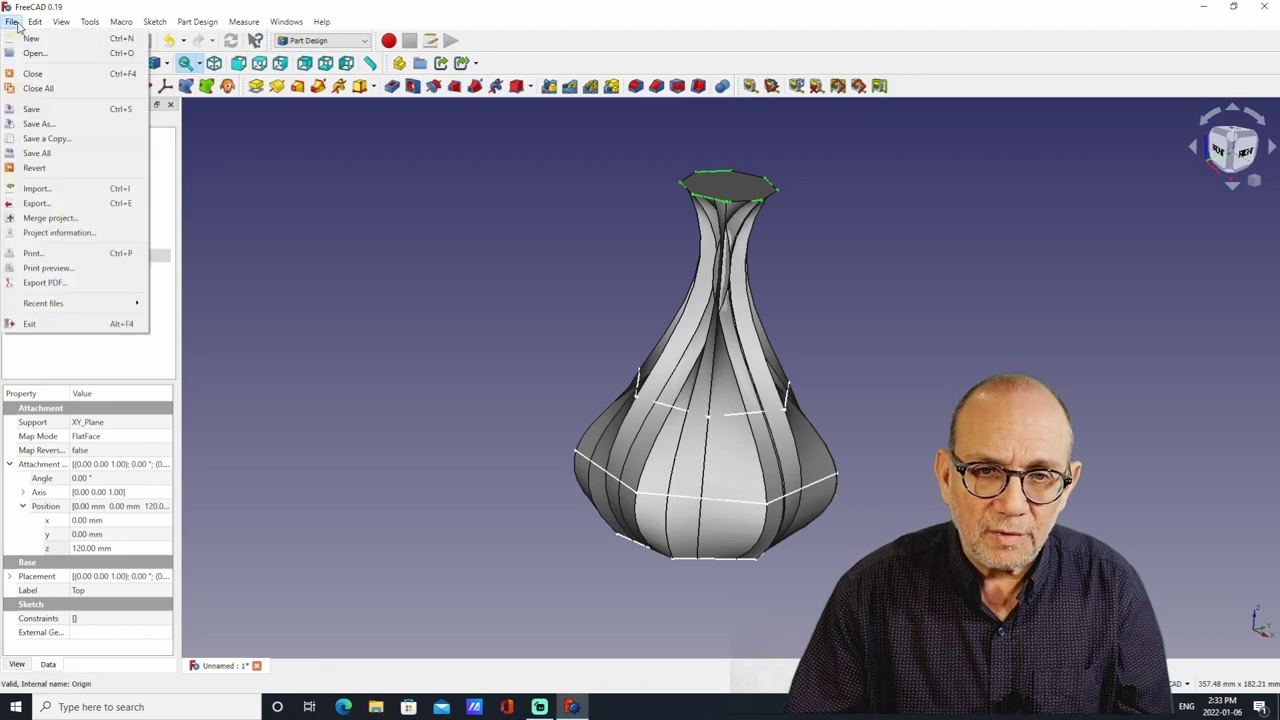
click(38, 123)
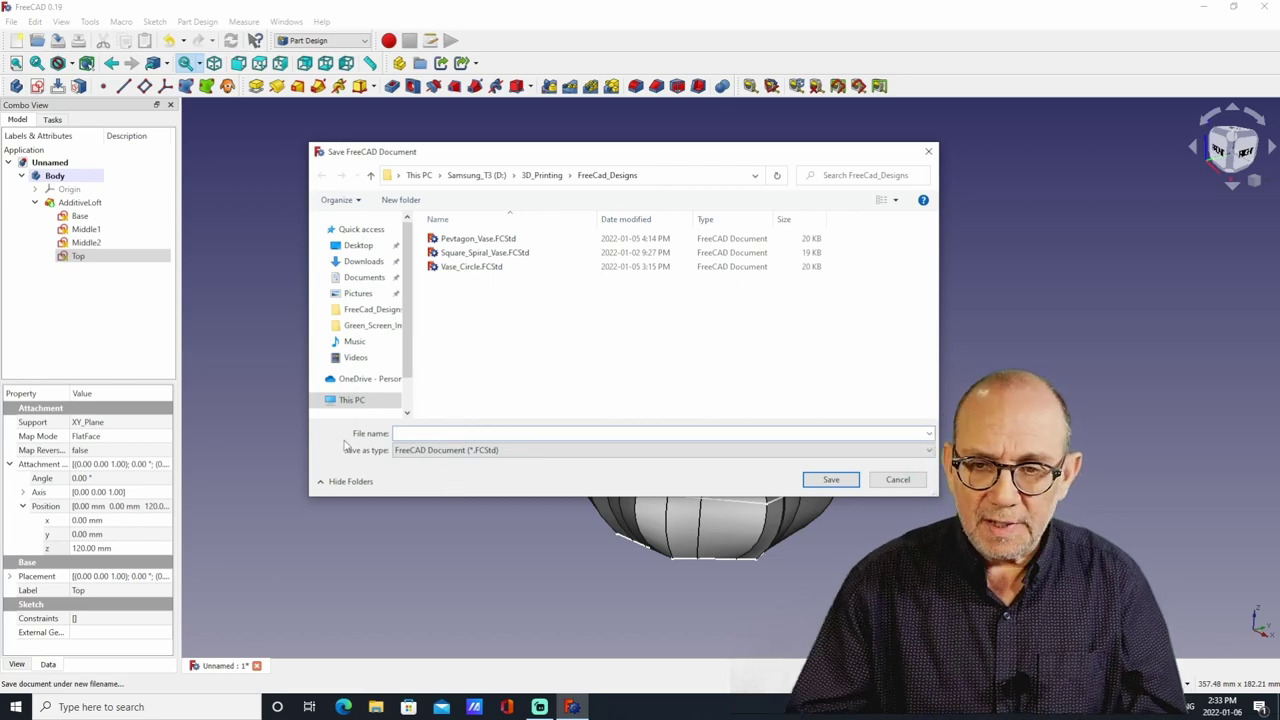
text(Polygon_Vase)
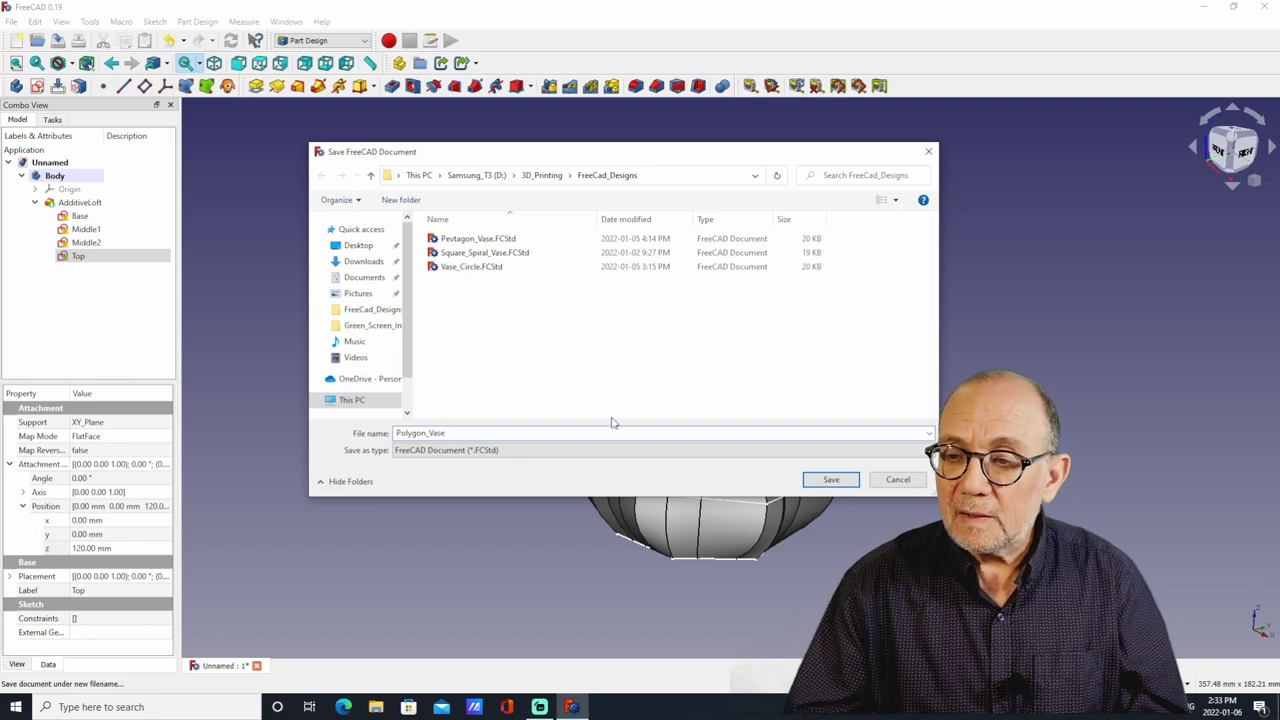
click(830, 479)
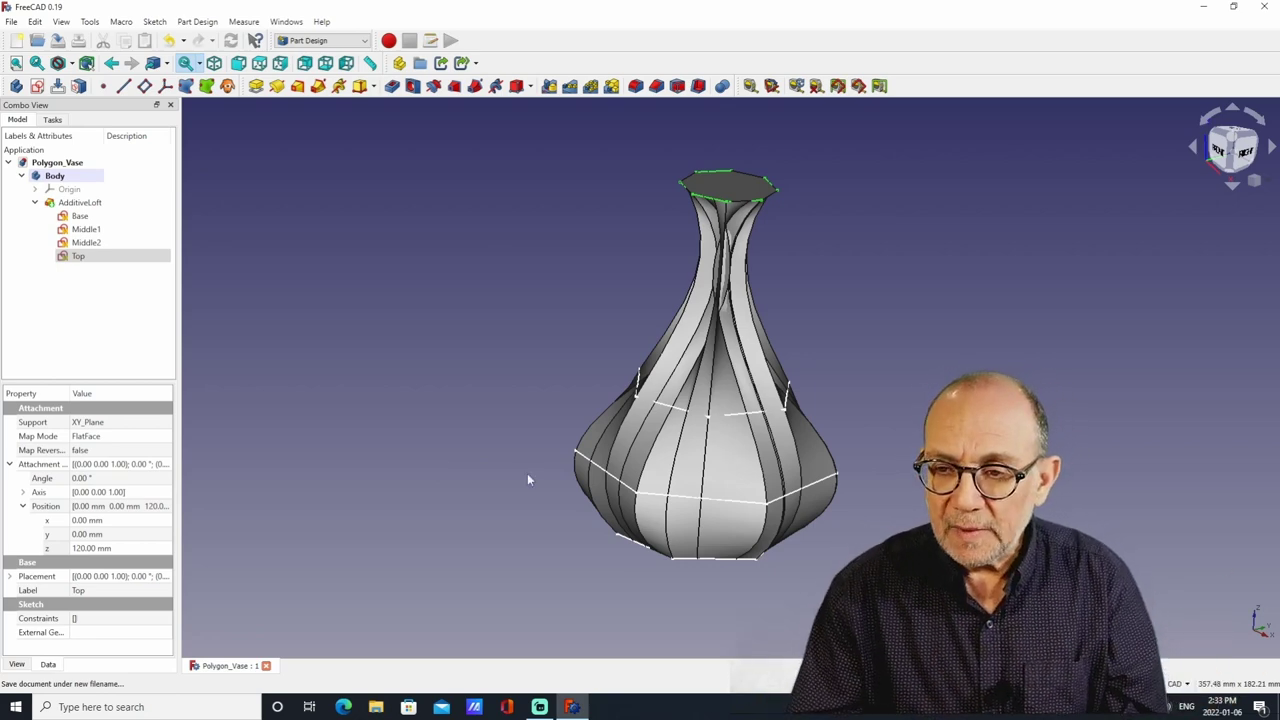
- Export the additive loft as an STL mesh named Polygon_Vase.stl in the FreeCad_Designs folder
click(735, 465)
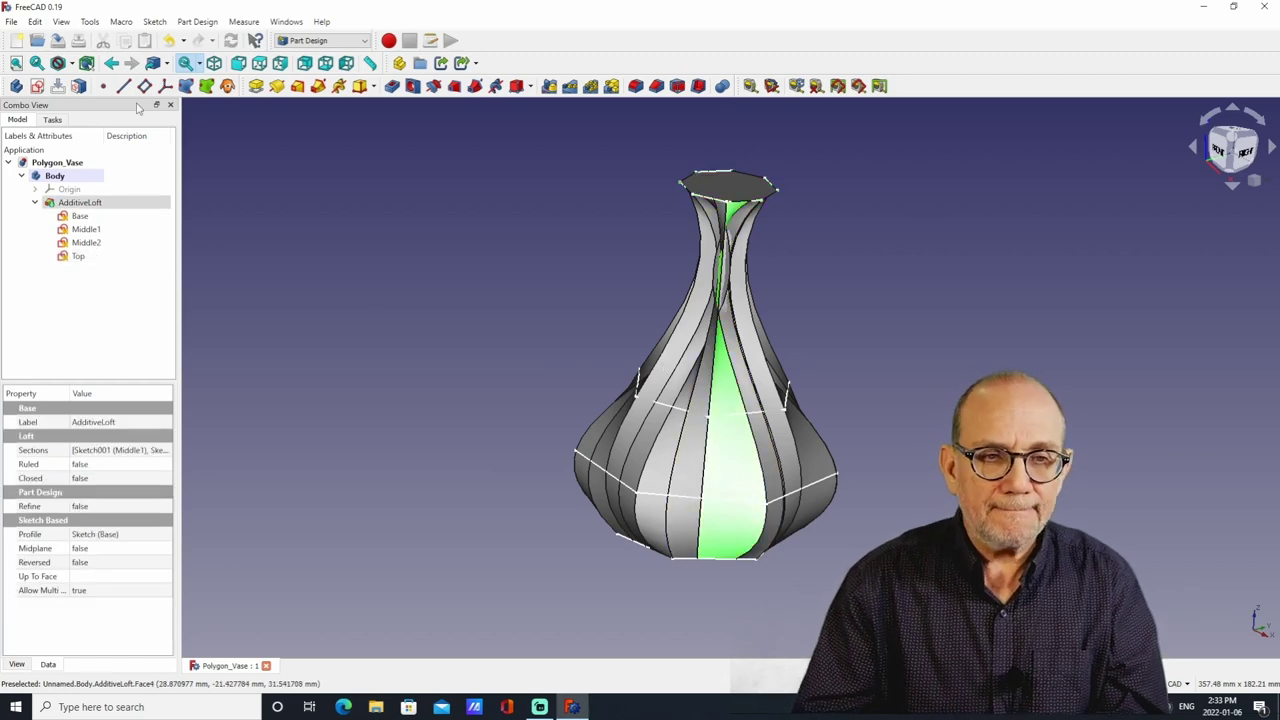
click(12, 21)
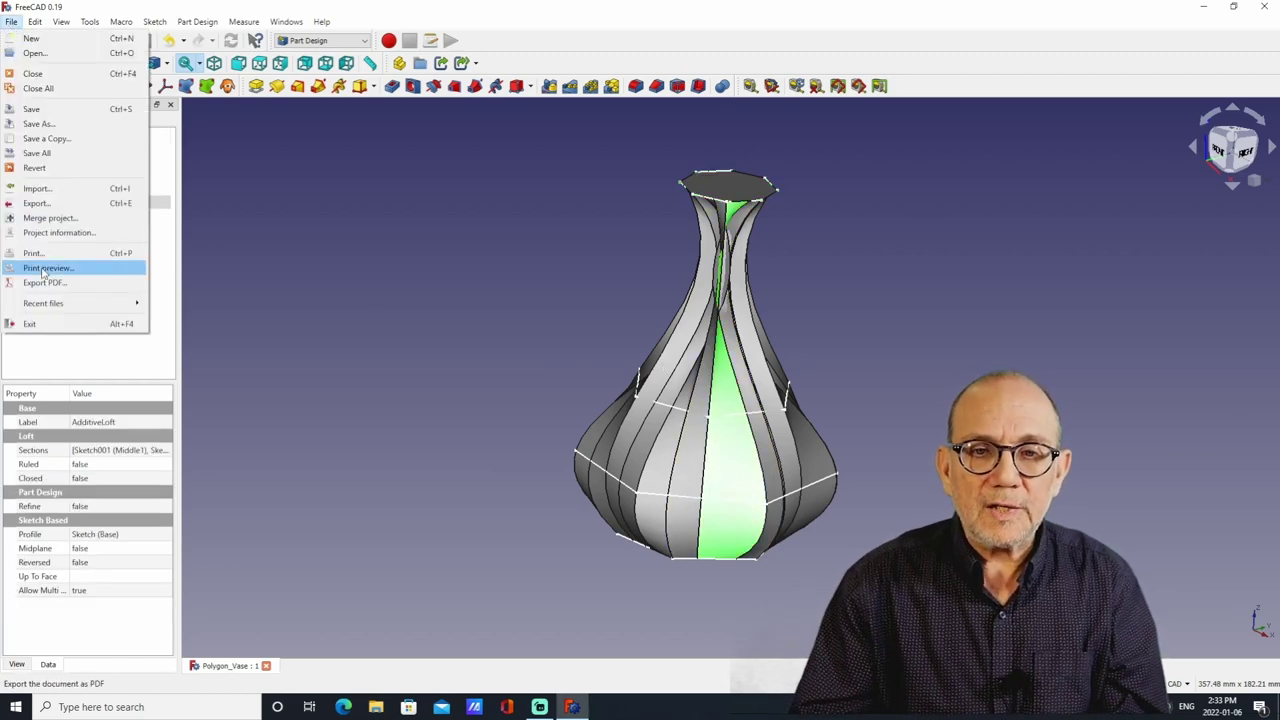
click(40, 203)
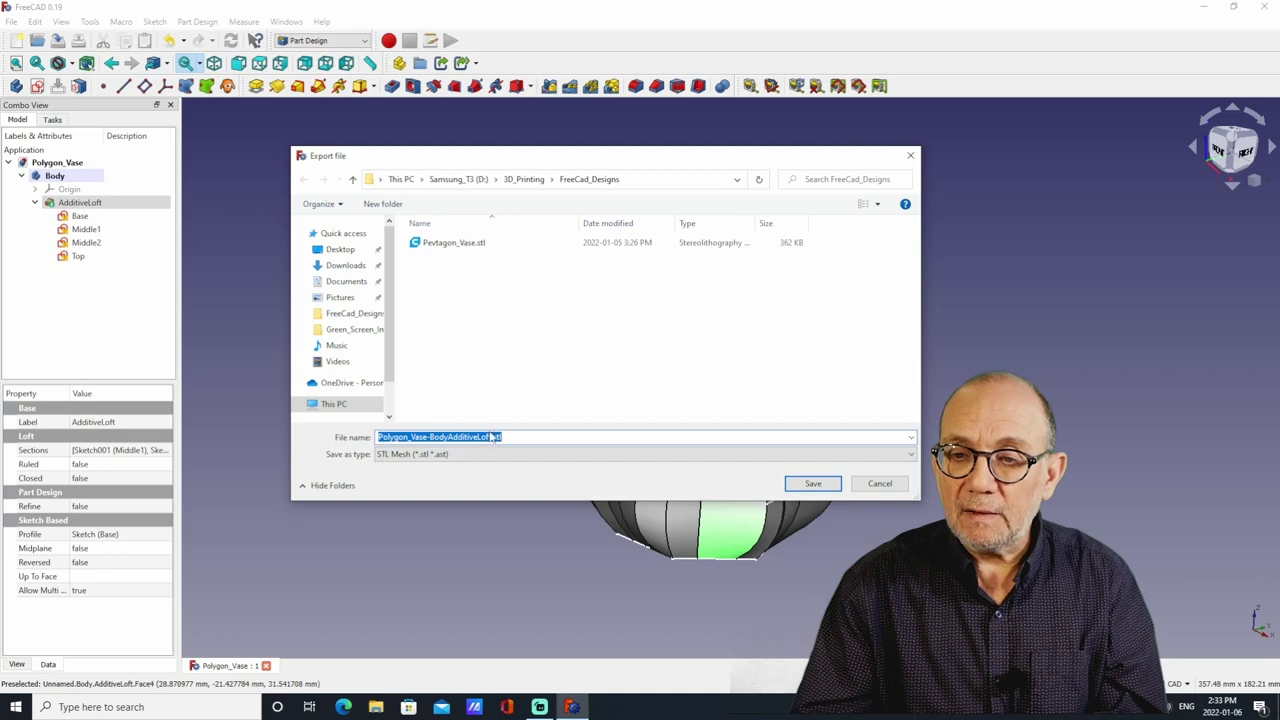
drag(493, 438, 430, 438)
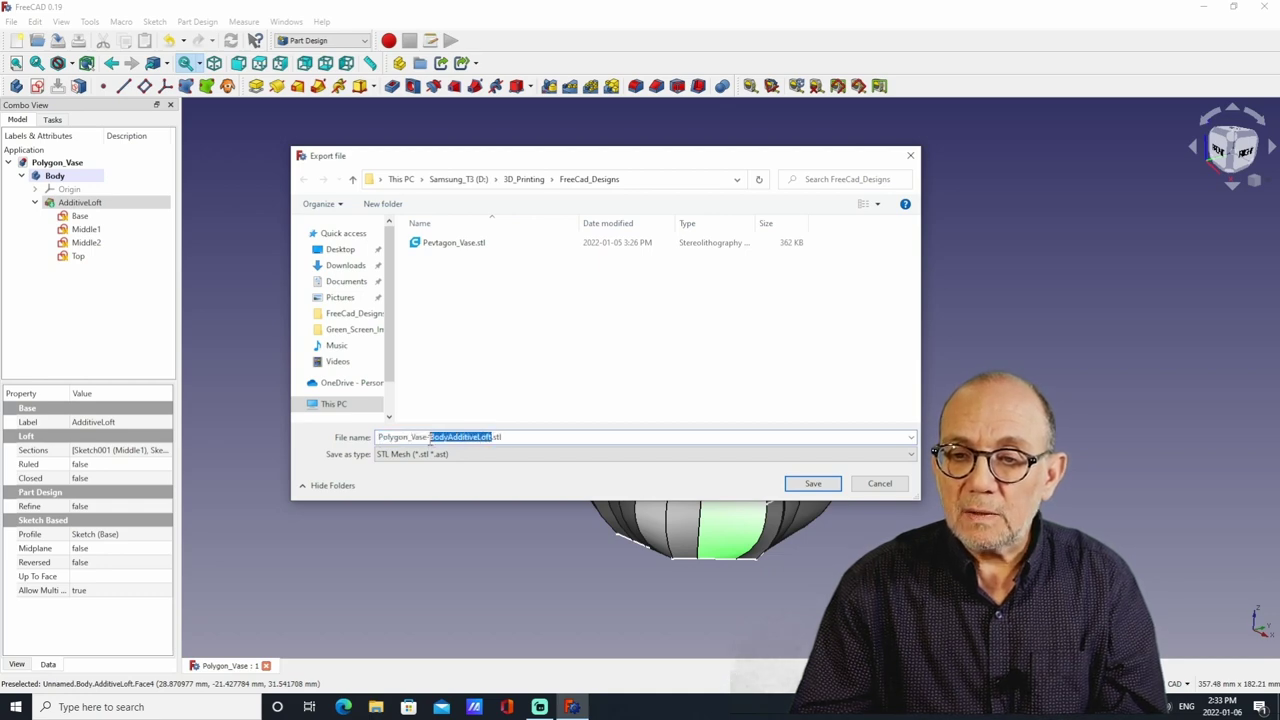
key(BackSpace)
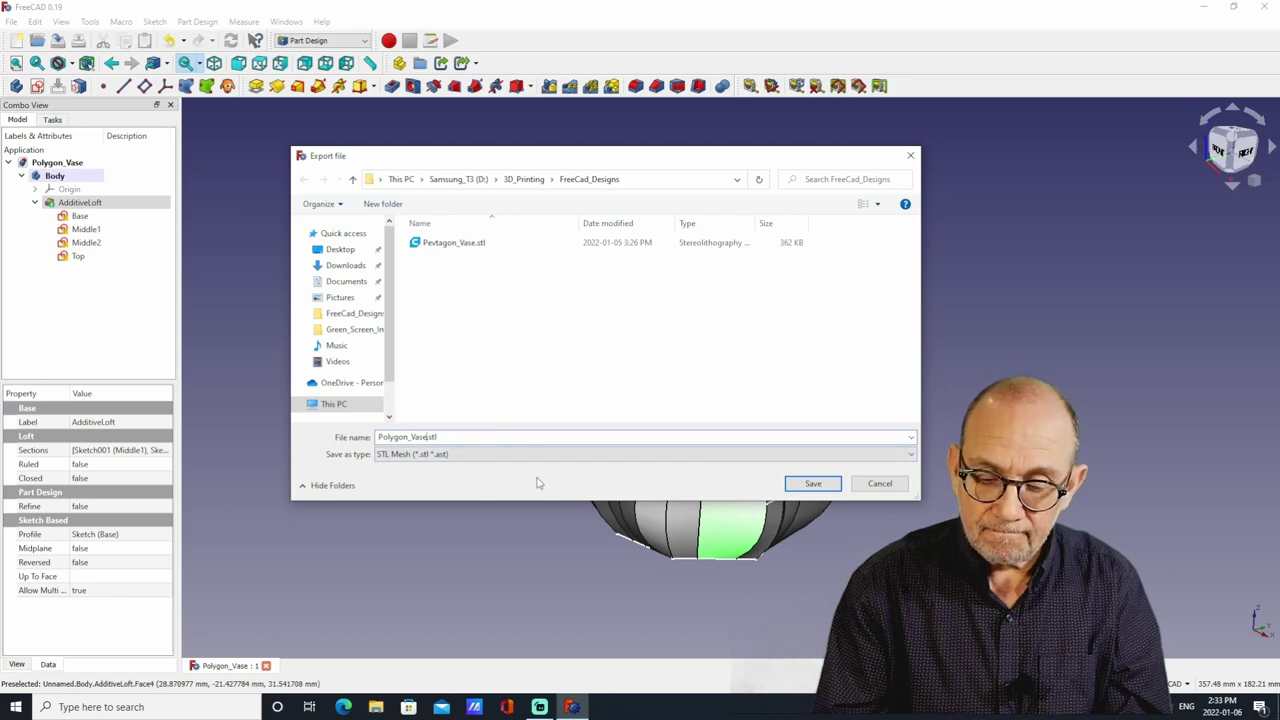
click(812, 483)
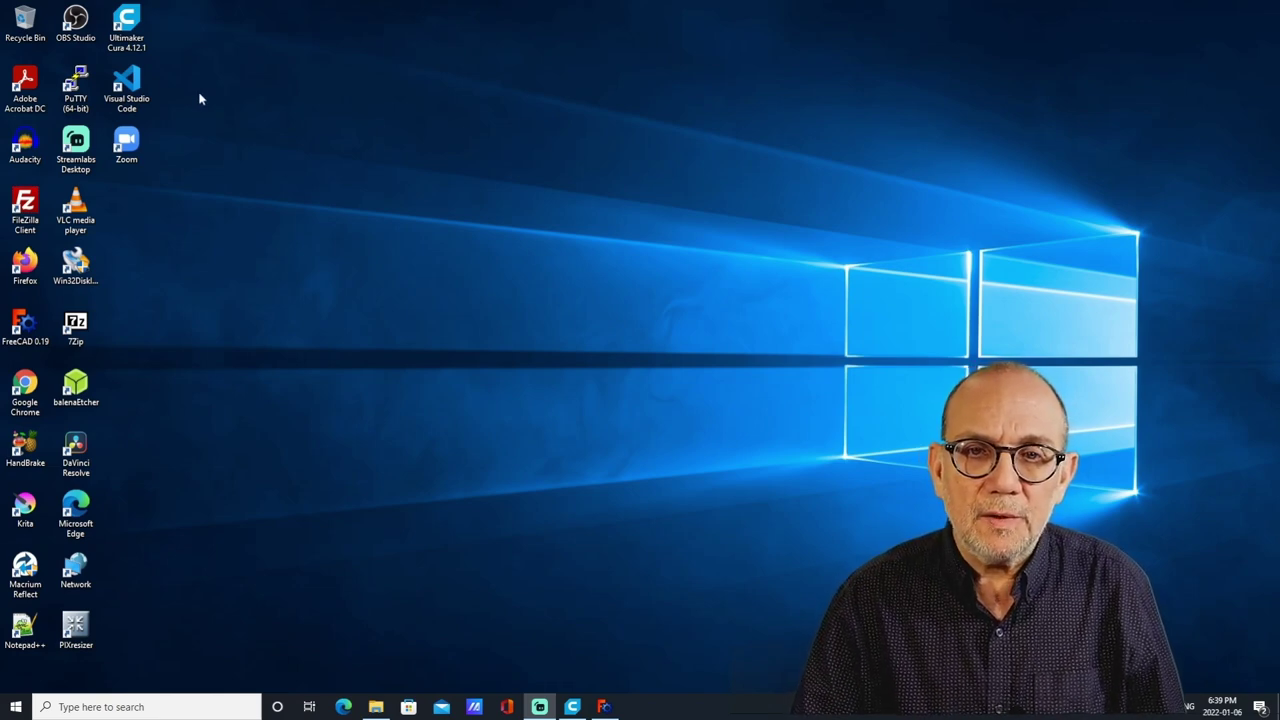
- Start Ultimaker Cura 4.12.1 from the desktop to prepare the vase for printing
double_click(138, 38)
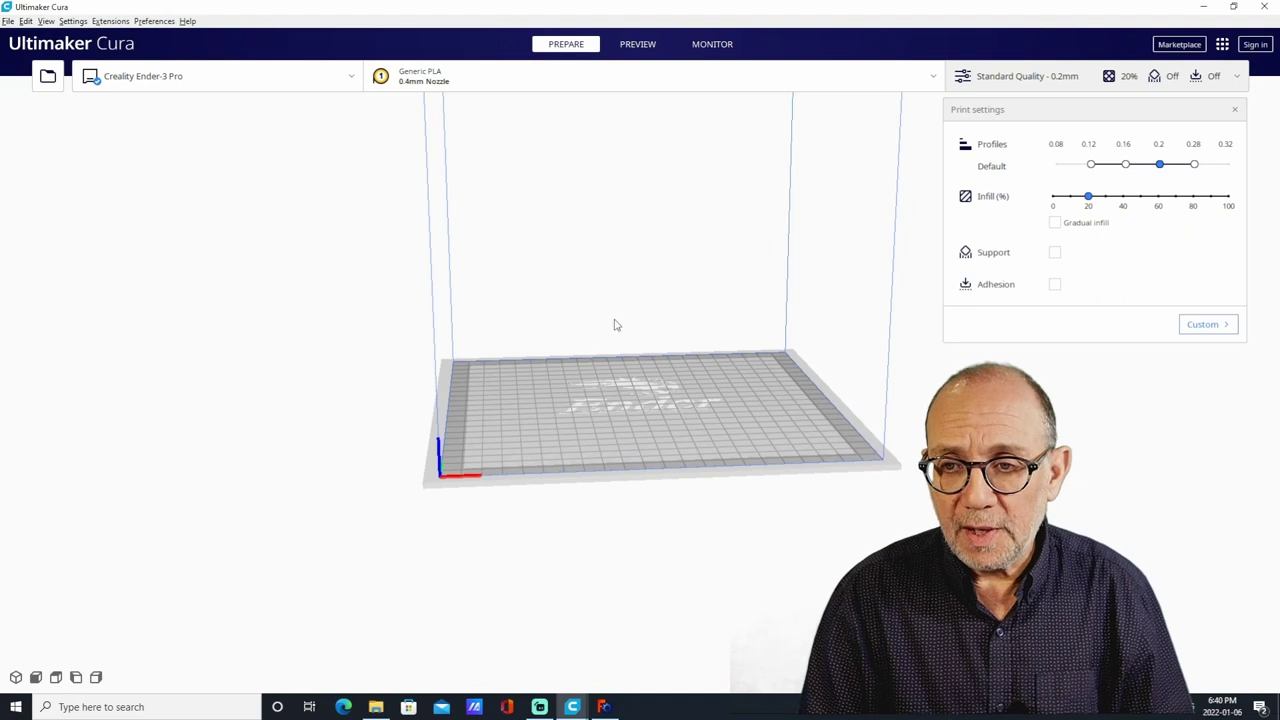
right_drag(606, 323, 516, 497)
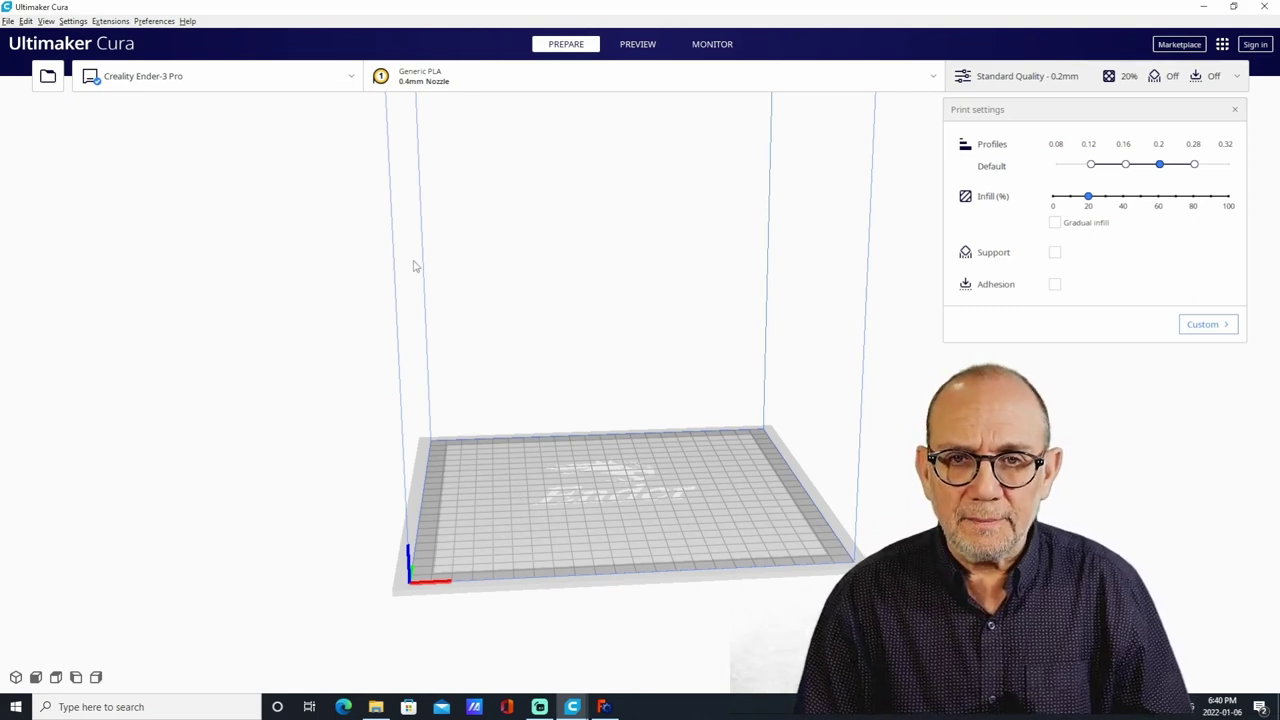
- Examine the non-networked printer models offered when adding a printer, and close the dialog without adding one
click(74, 21)
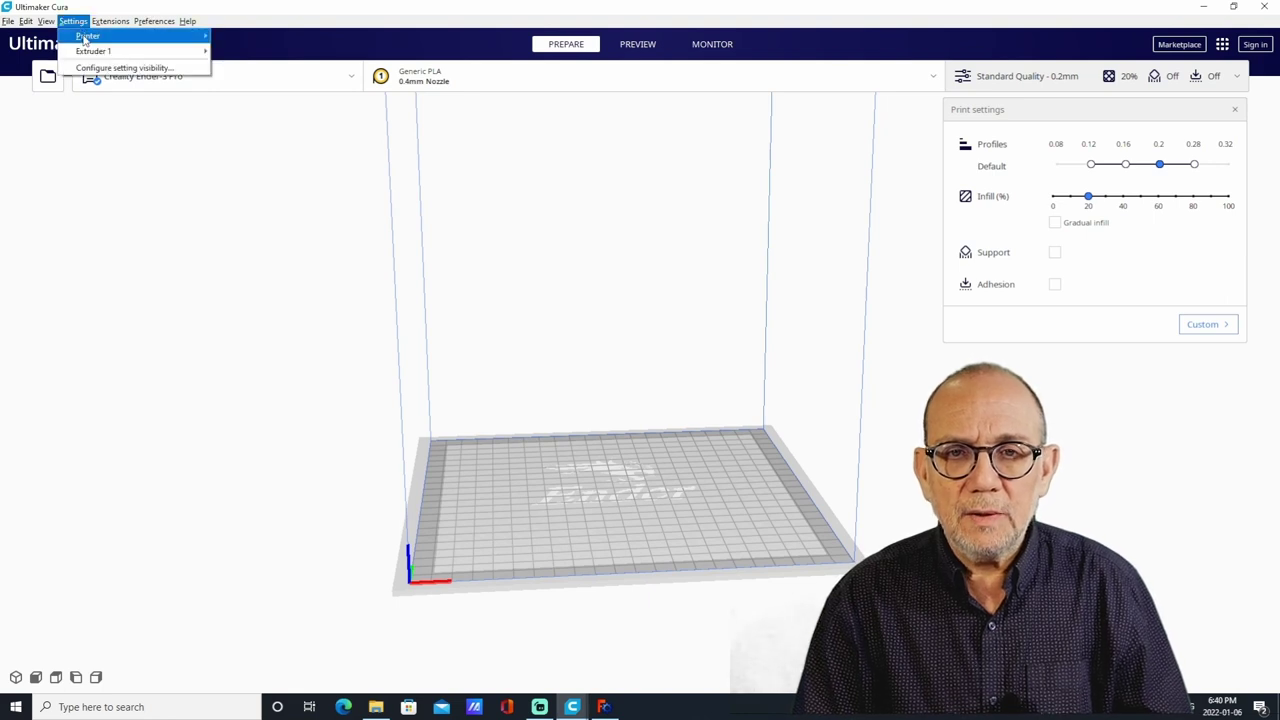
mouse_move(104, 36)
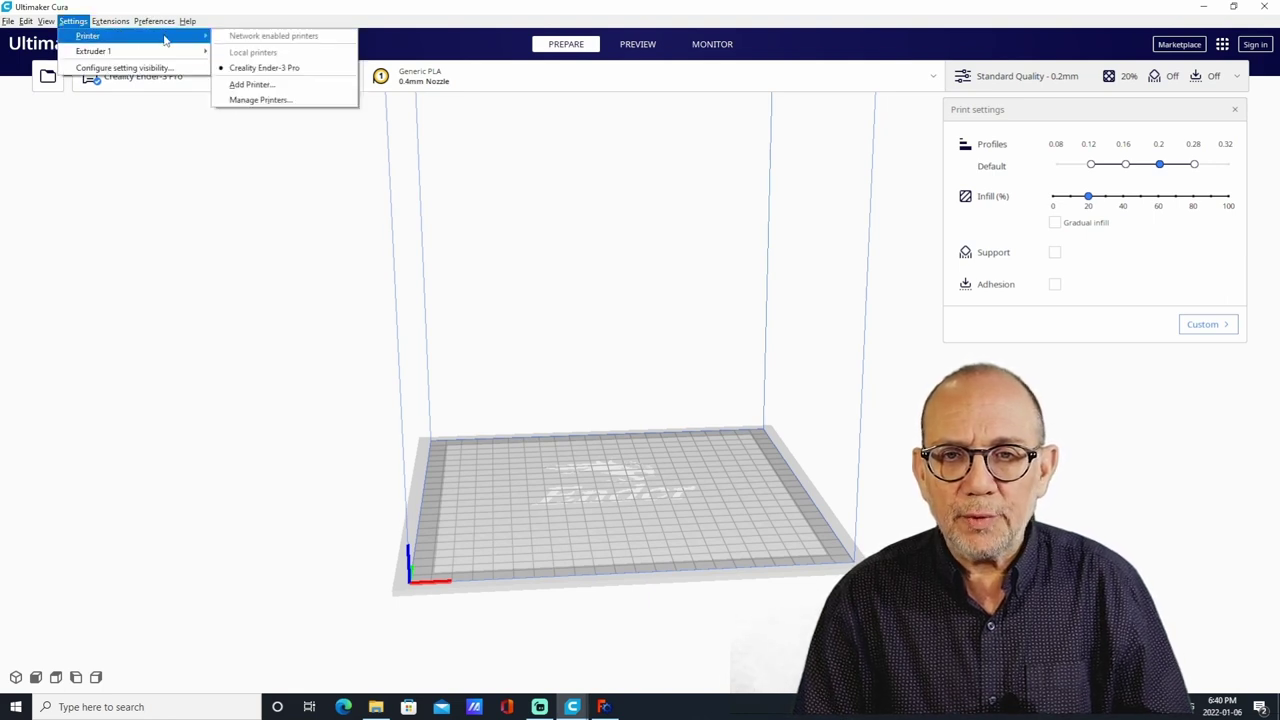
click(252, 85)
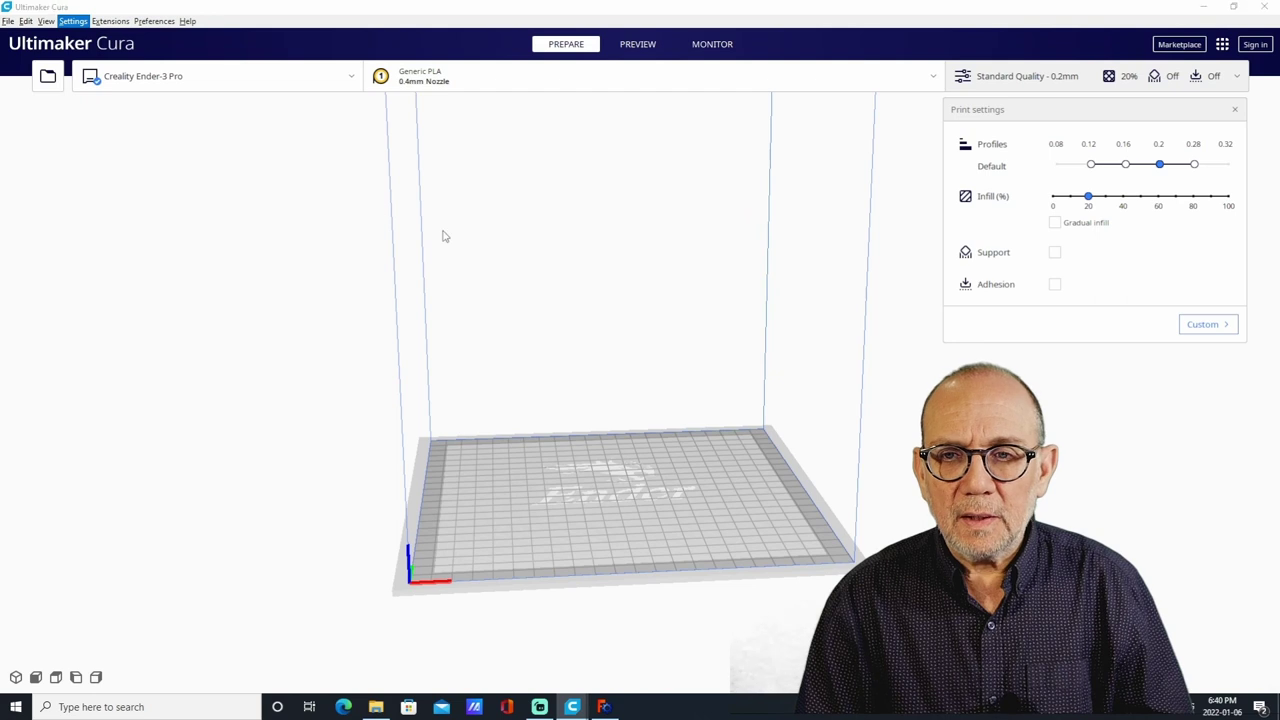
drag(549, 171, 520, 149)
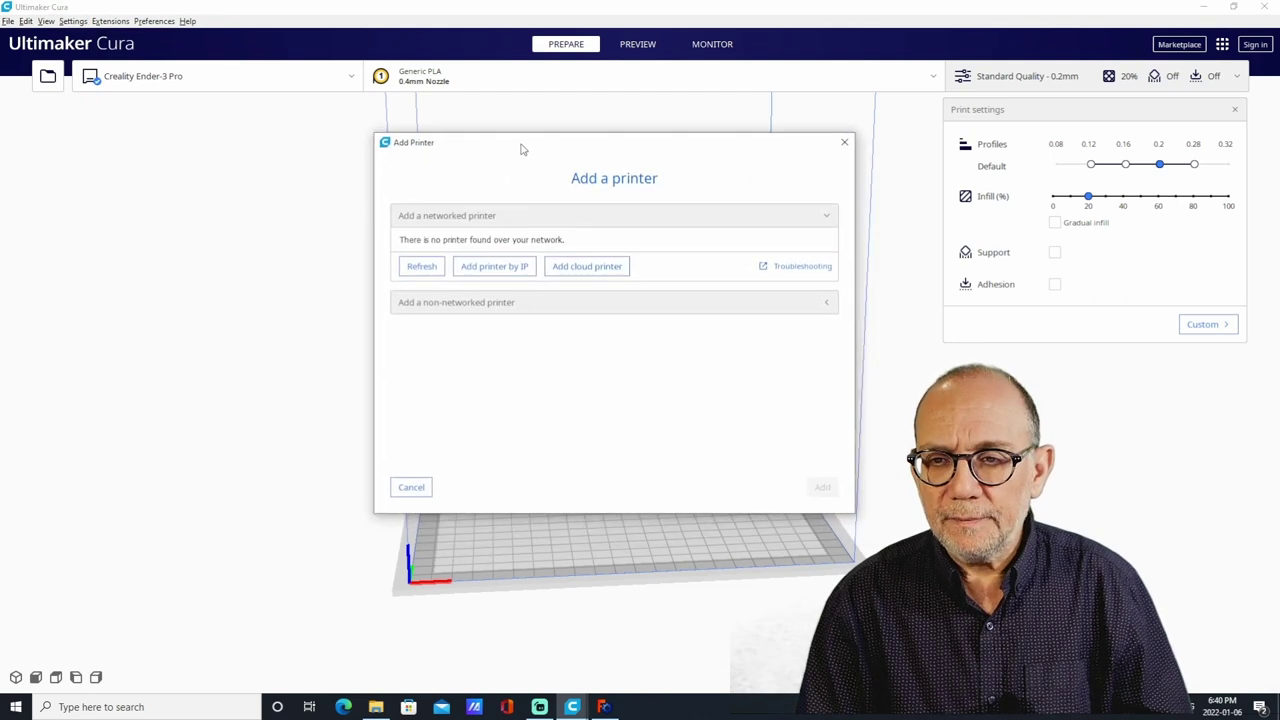
click(466, 306)
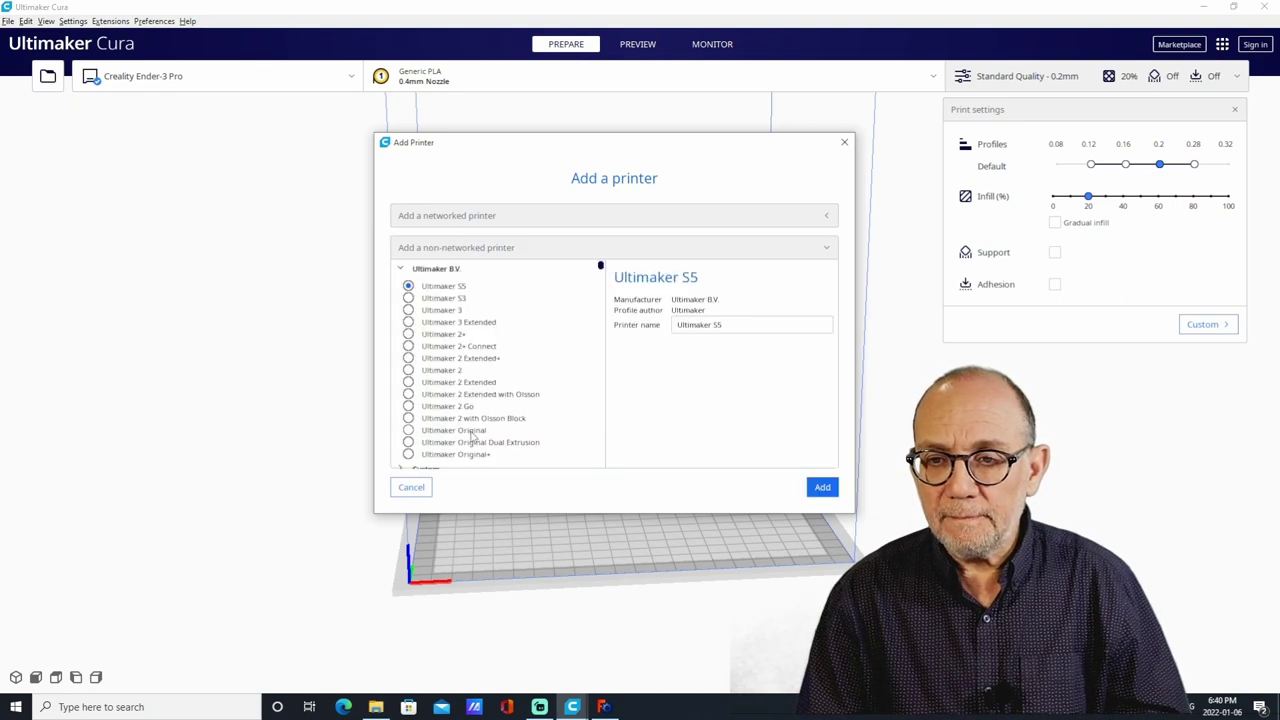
scroll(492, 317, down, 3)
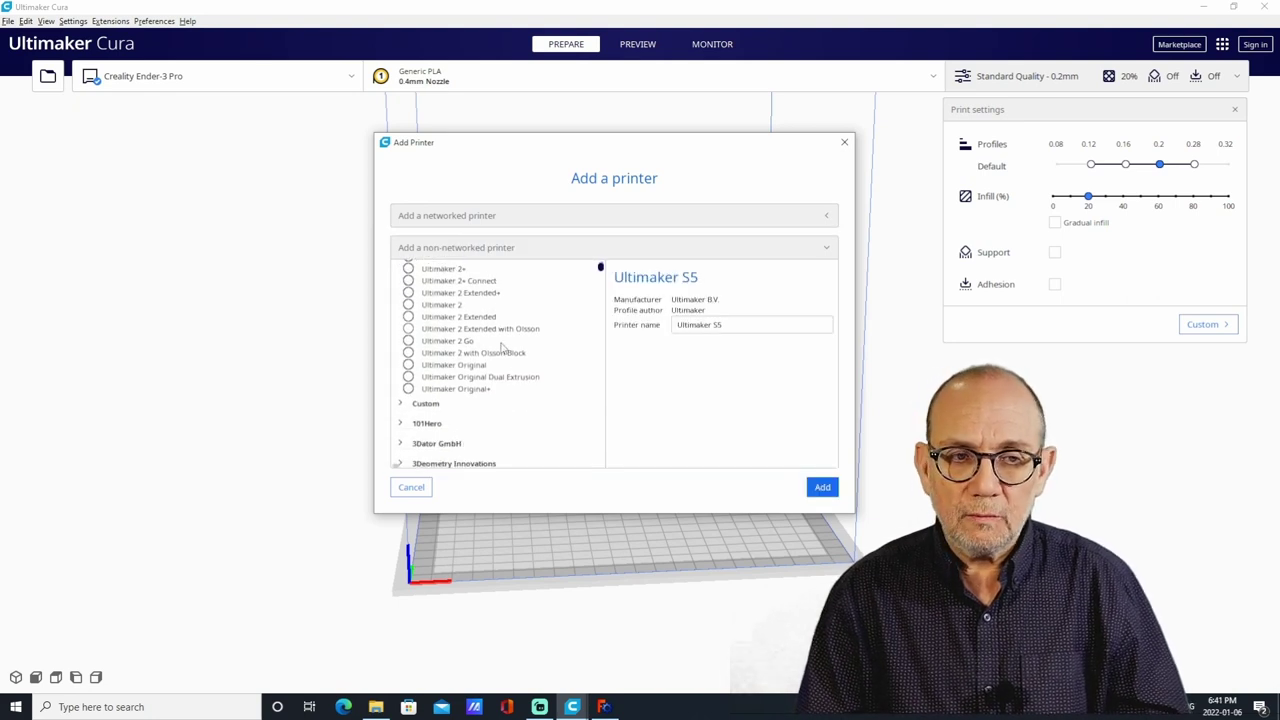
scroll(502, 415, down, 2)
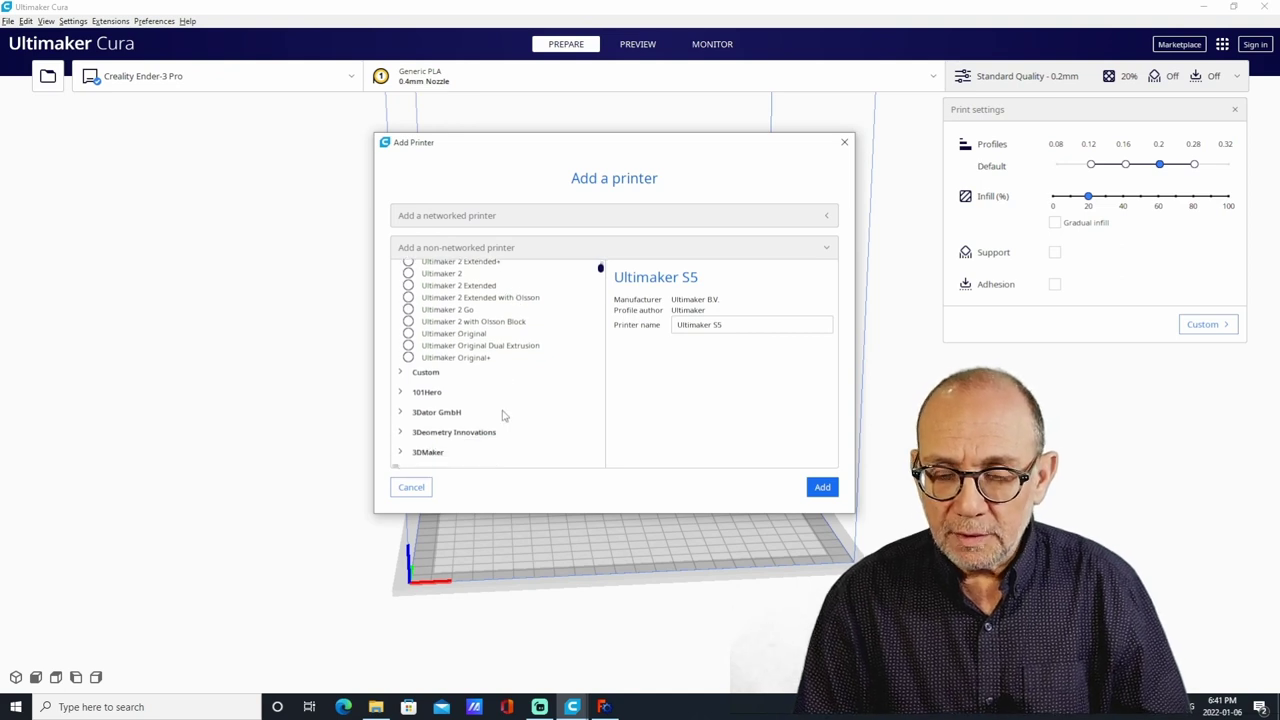
scroll(503, 417, up, 3)
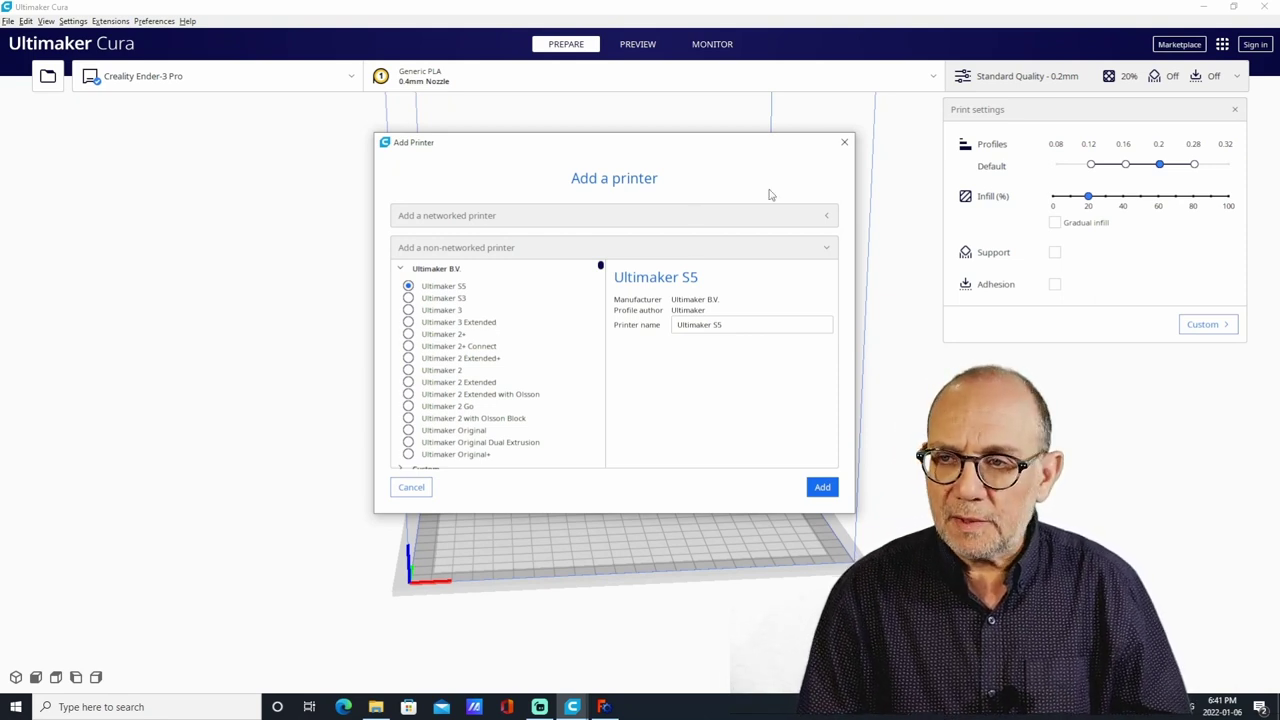
click(845, 144)
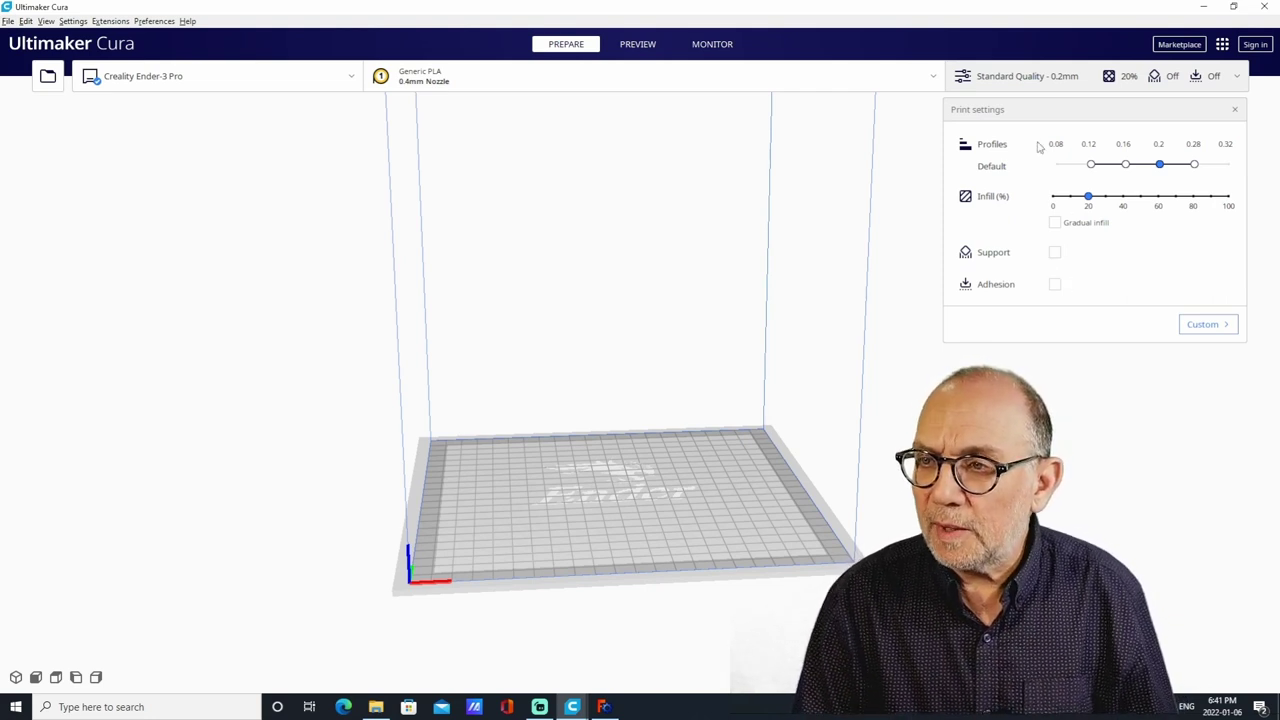
- Move the print settings over the build plate, switch them to custom mode and show all settings
drag(1036, 105, 575, 108)
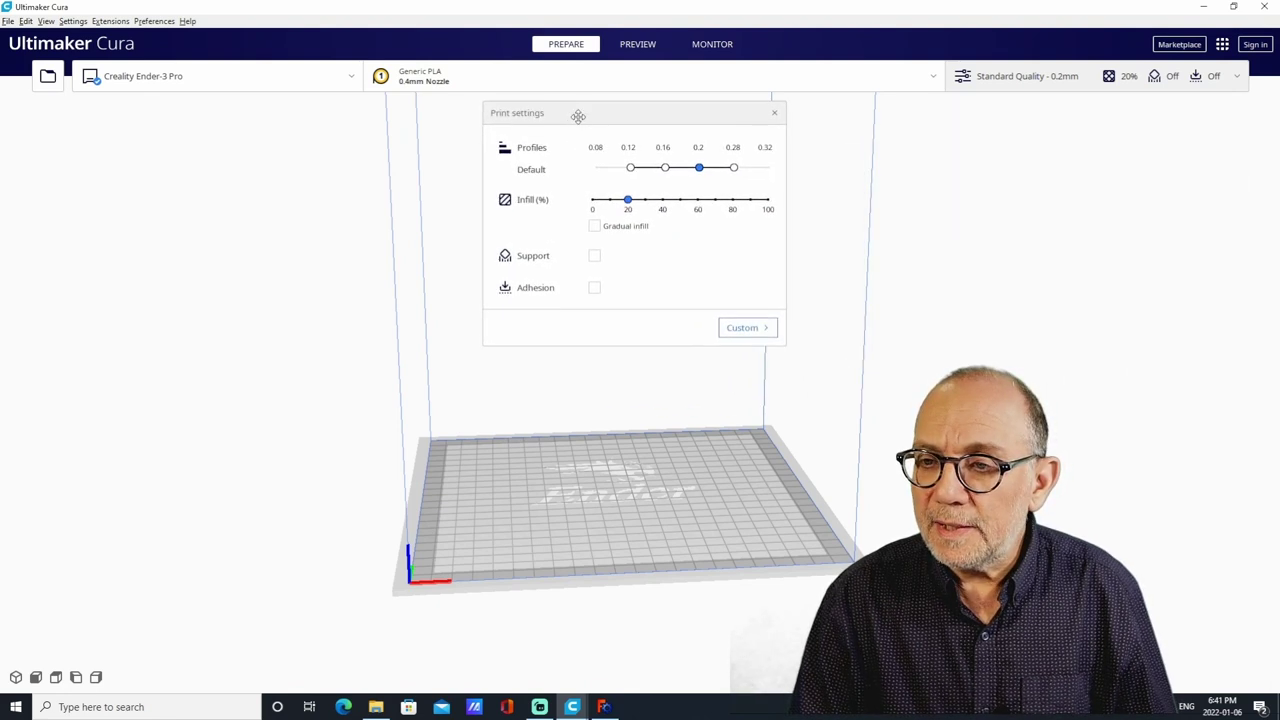
click(752, 333)
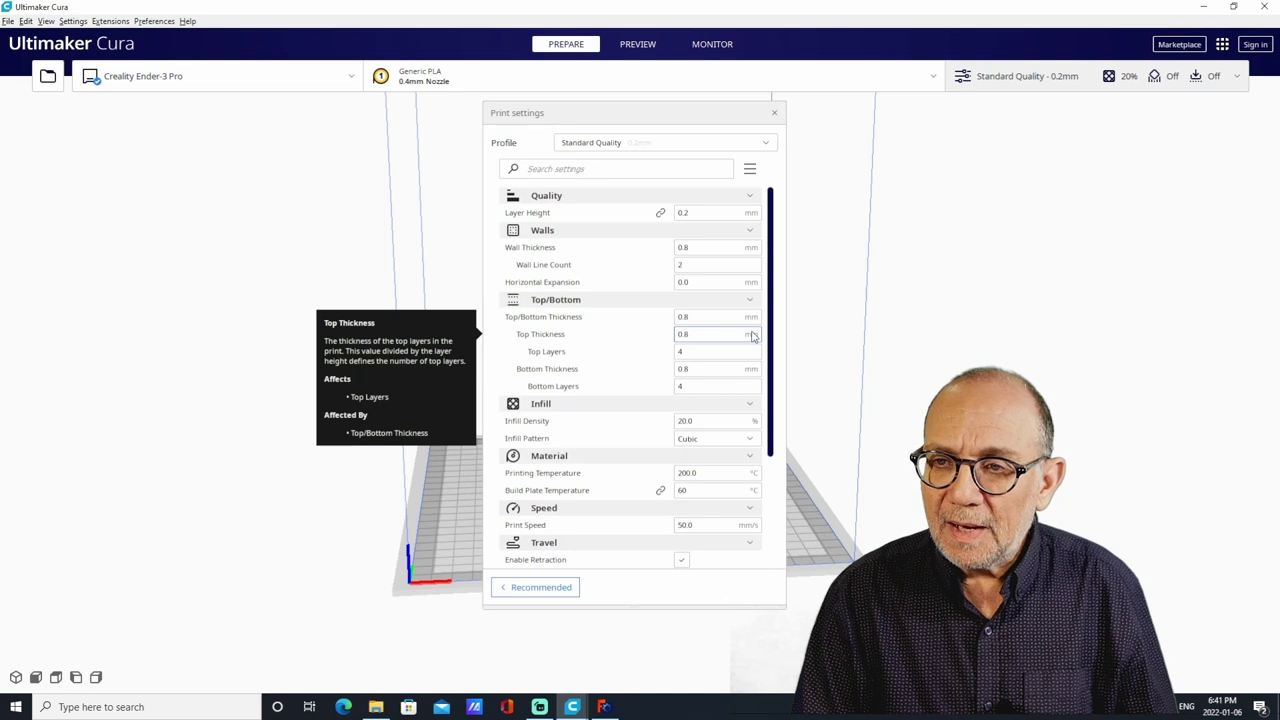
click(750, 172)
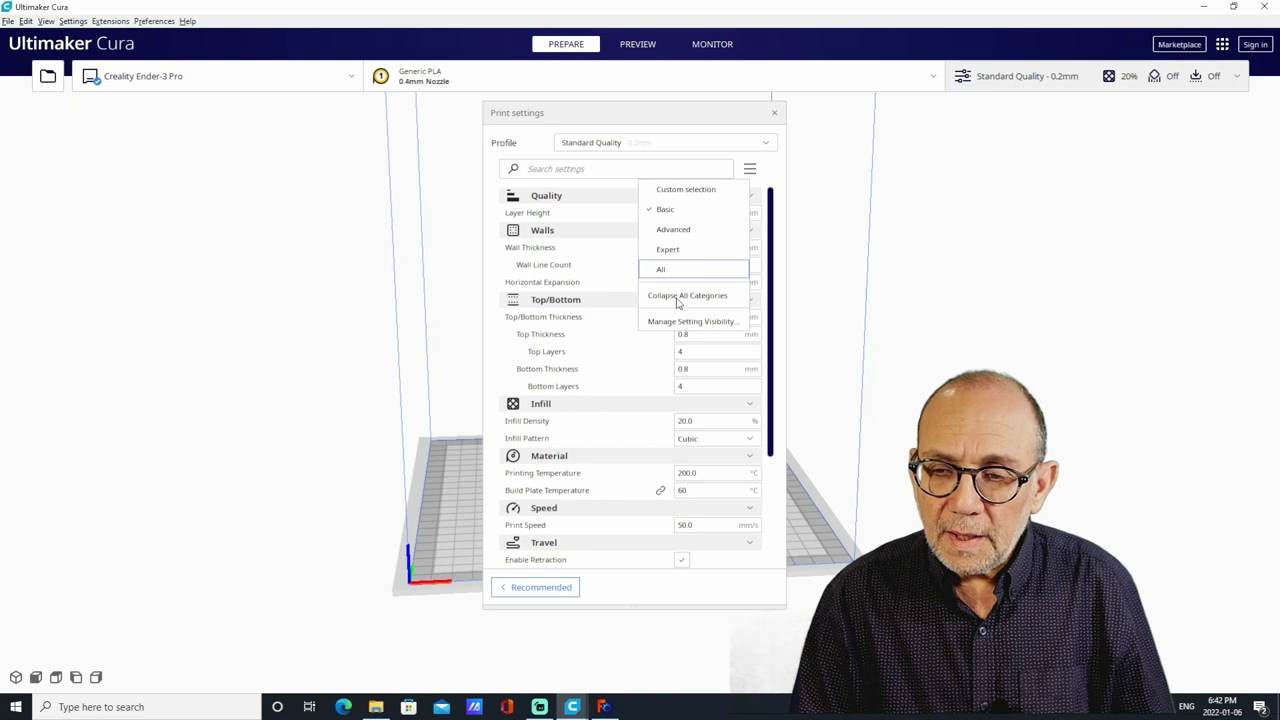
click(709, 334)
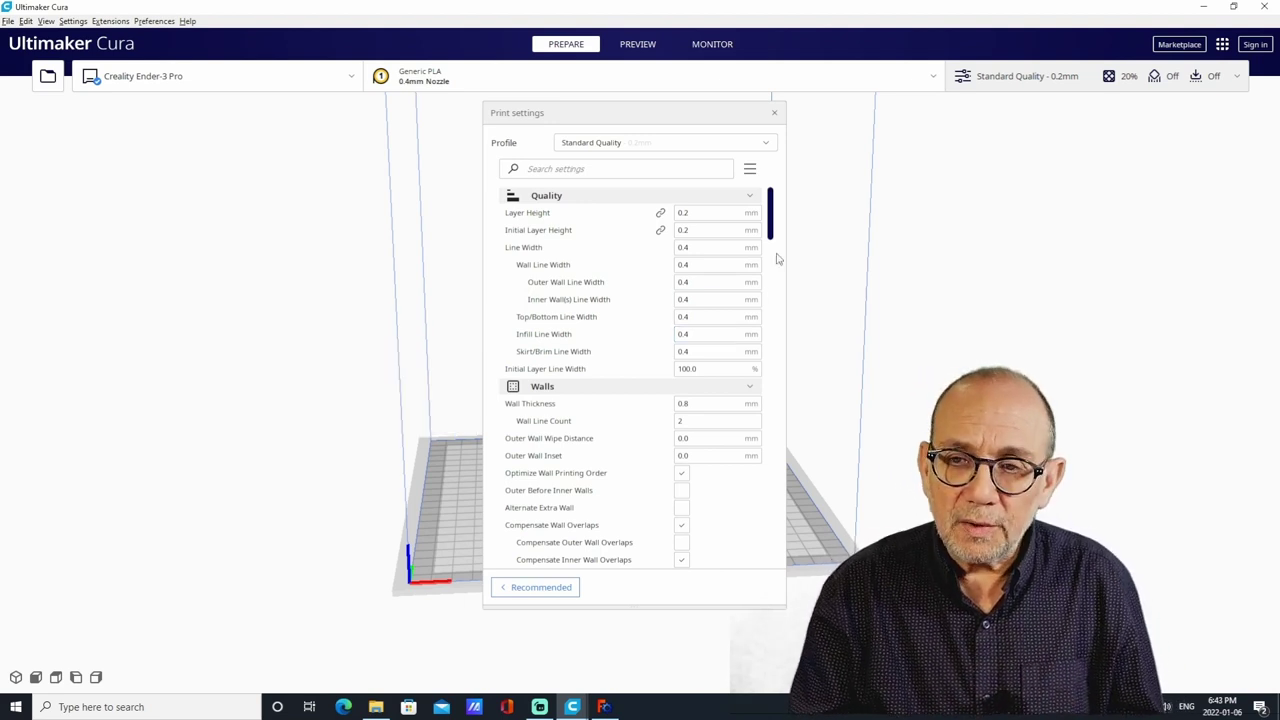
- Search the settings for "spir", enable Spiralize Outer Contour, and clear the search
click(534, 169)
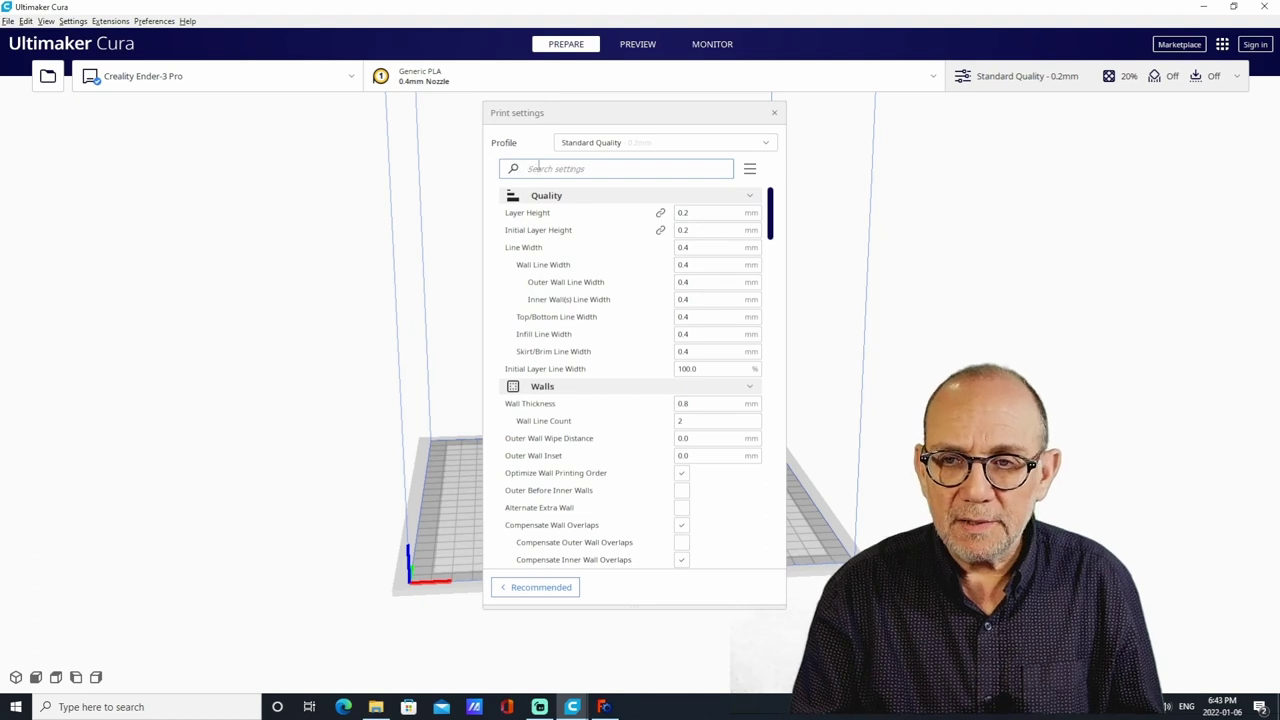
text(s)
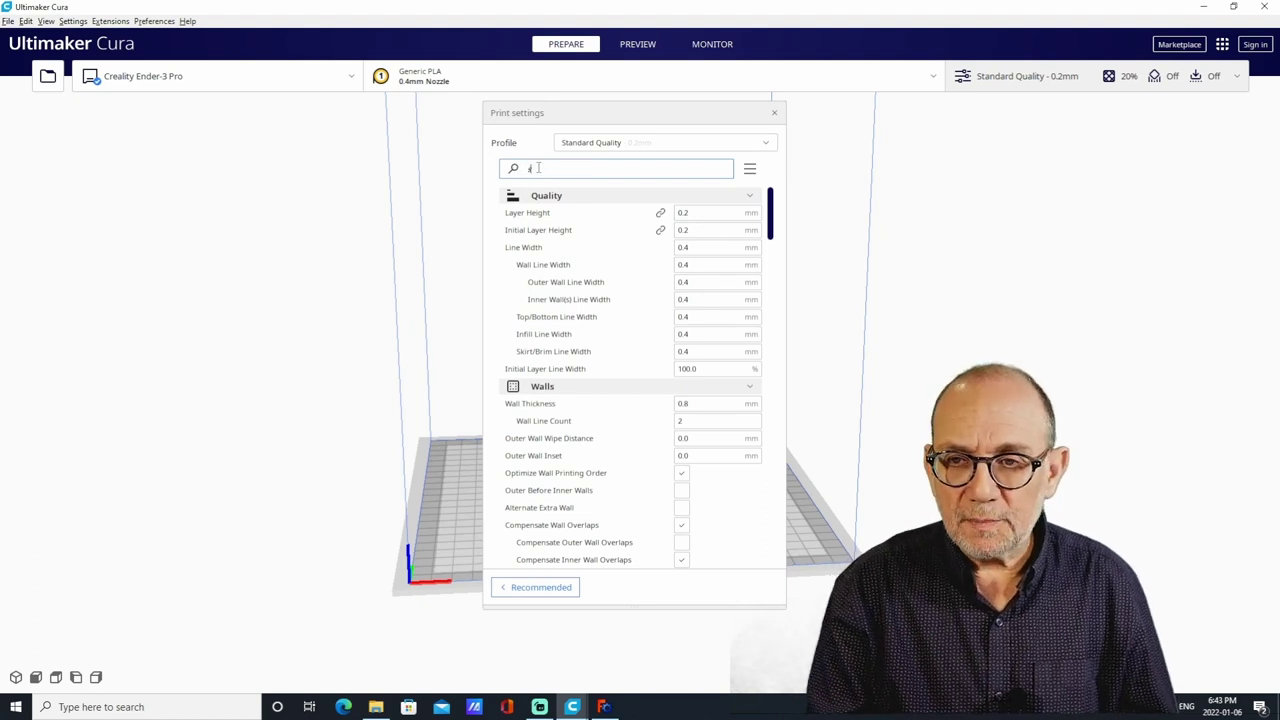
text(pir)
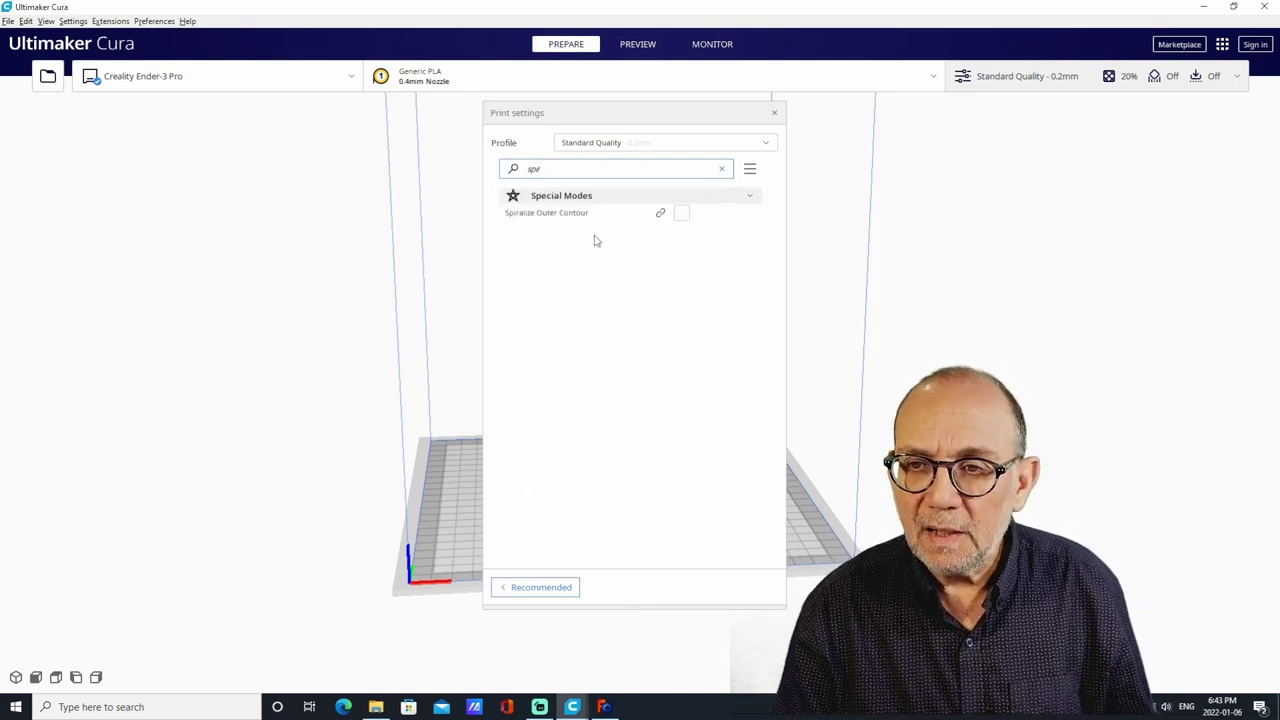
mouse_move(575, 220)
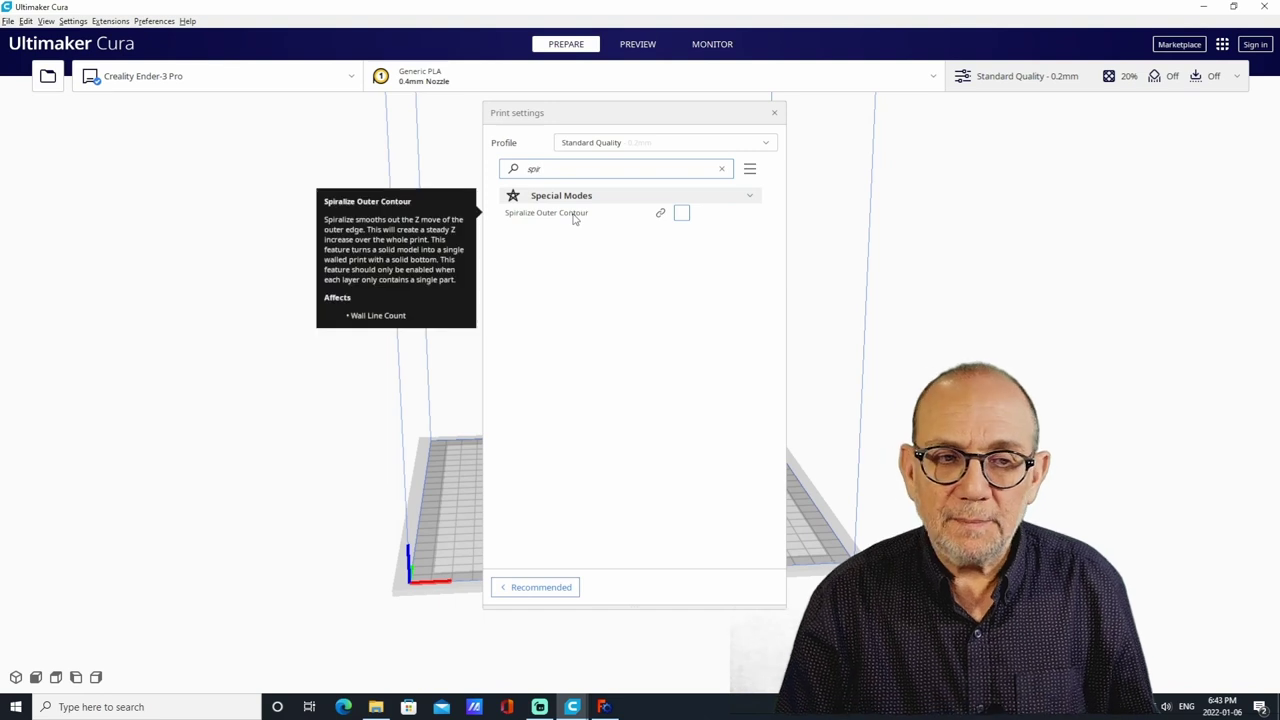
click(681, 215)
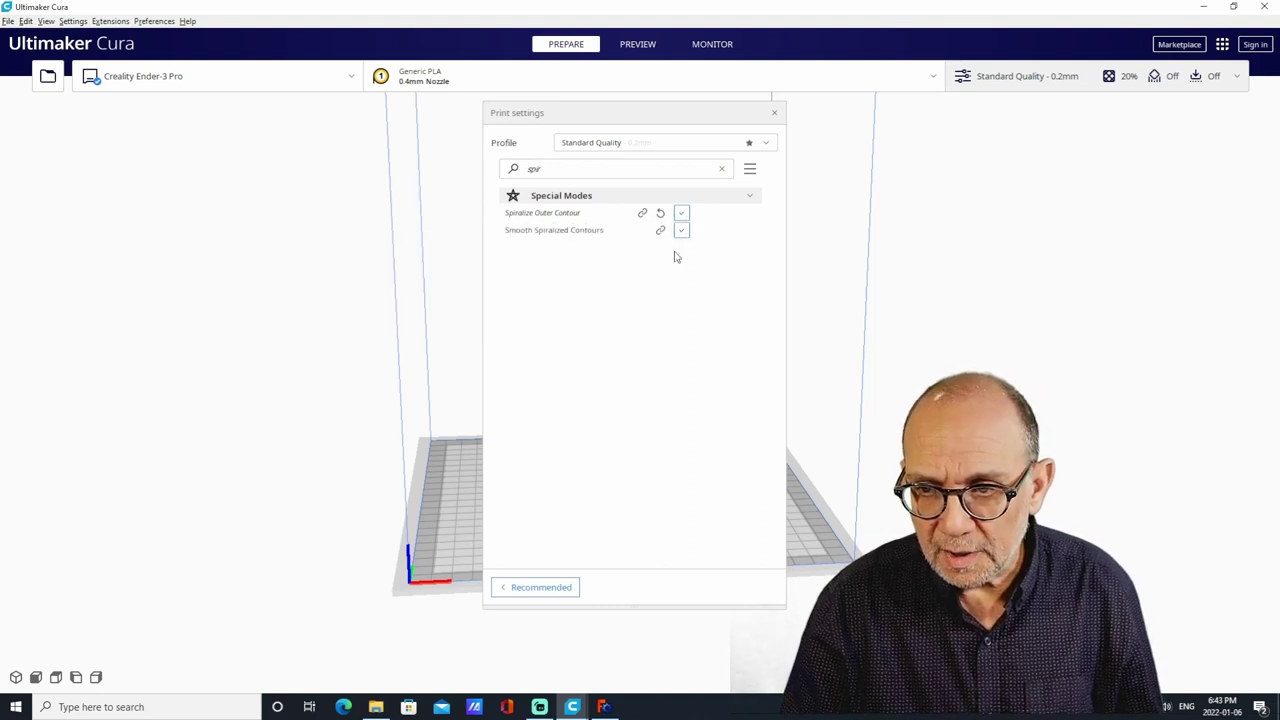
click(580, 168)
double_click(534, 168)
key(BackSpace)
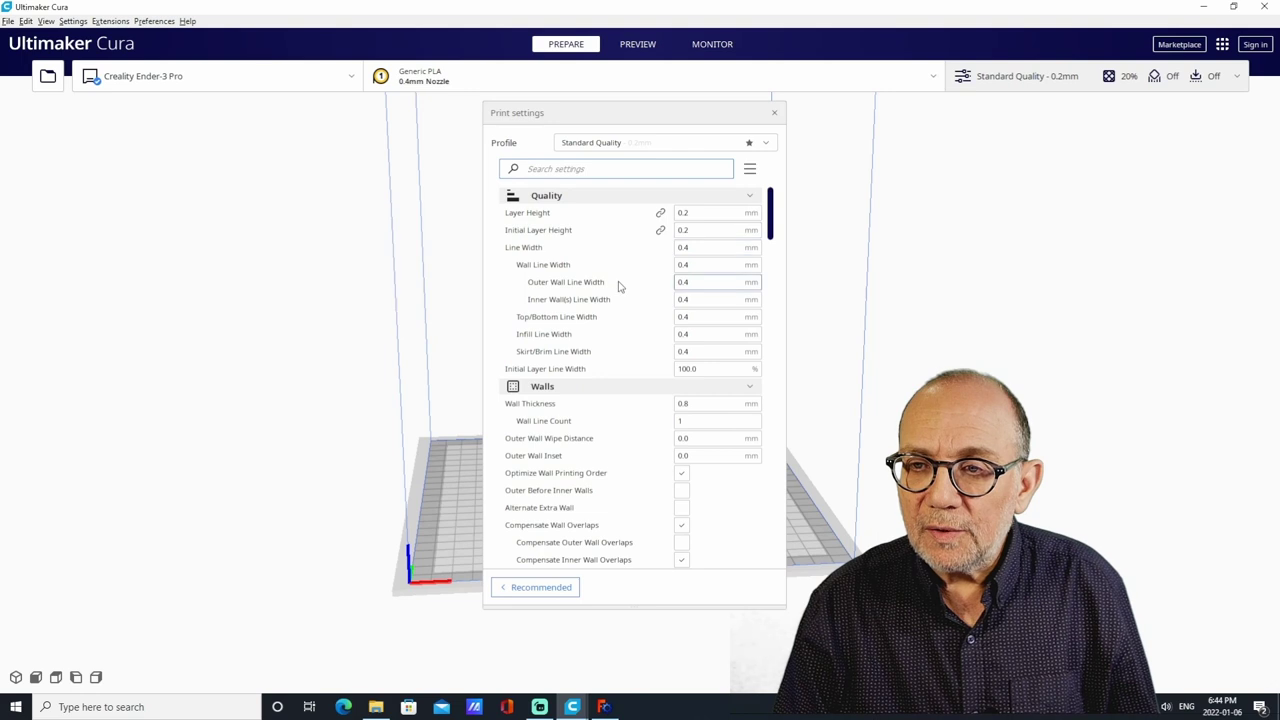
- Set the Line Width under Quality to 0.8 mm
mouse_move(692, 262)
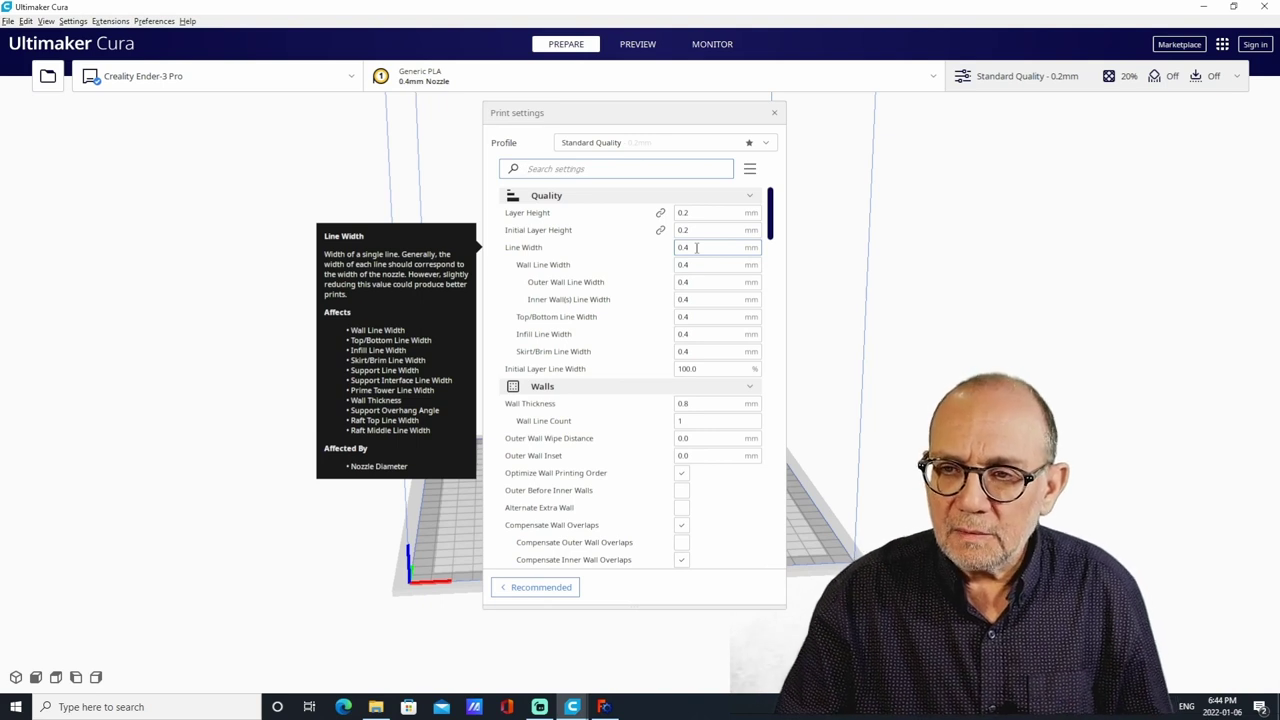
click(697, 247)
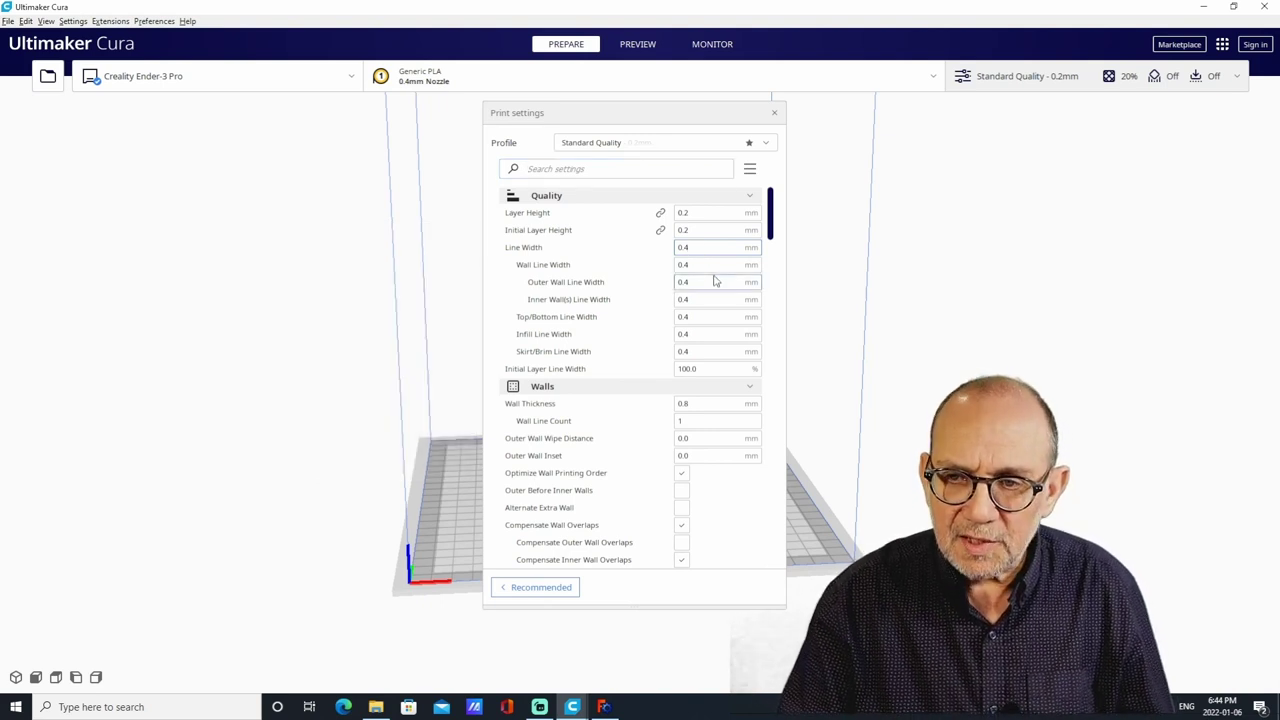
key(BackSpace)
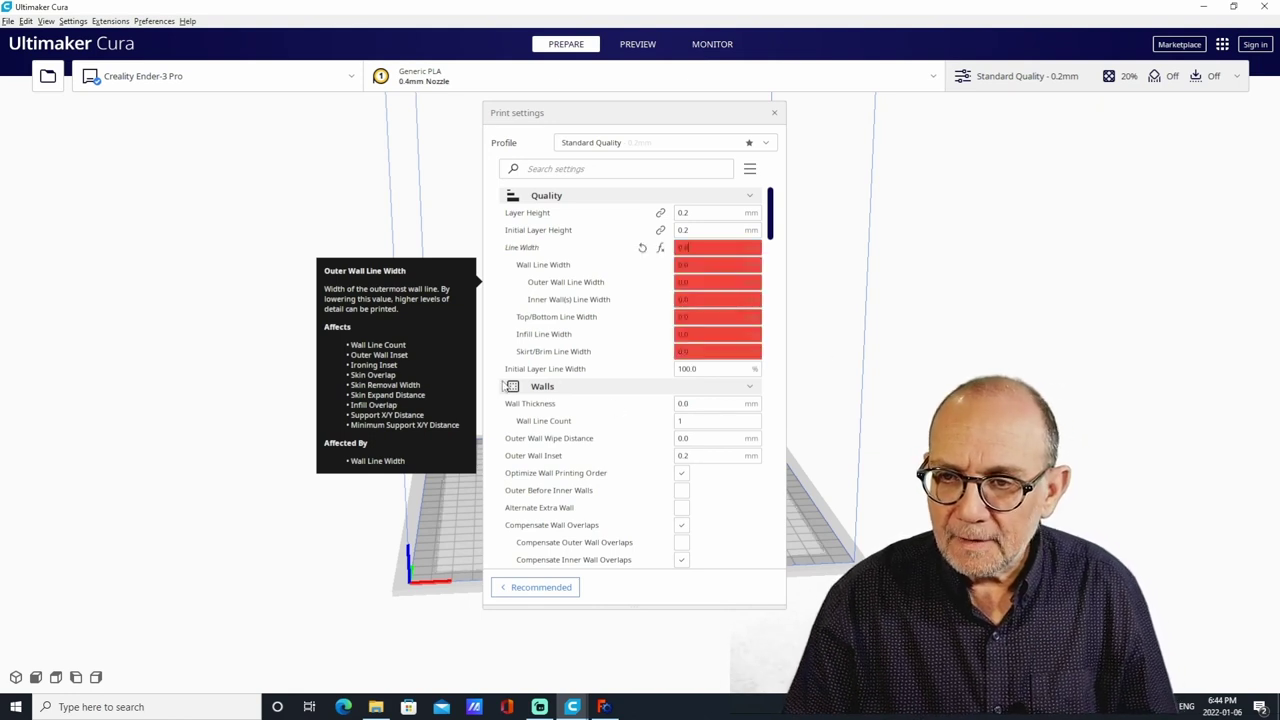
text(8)
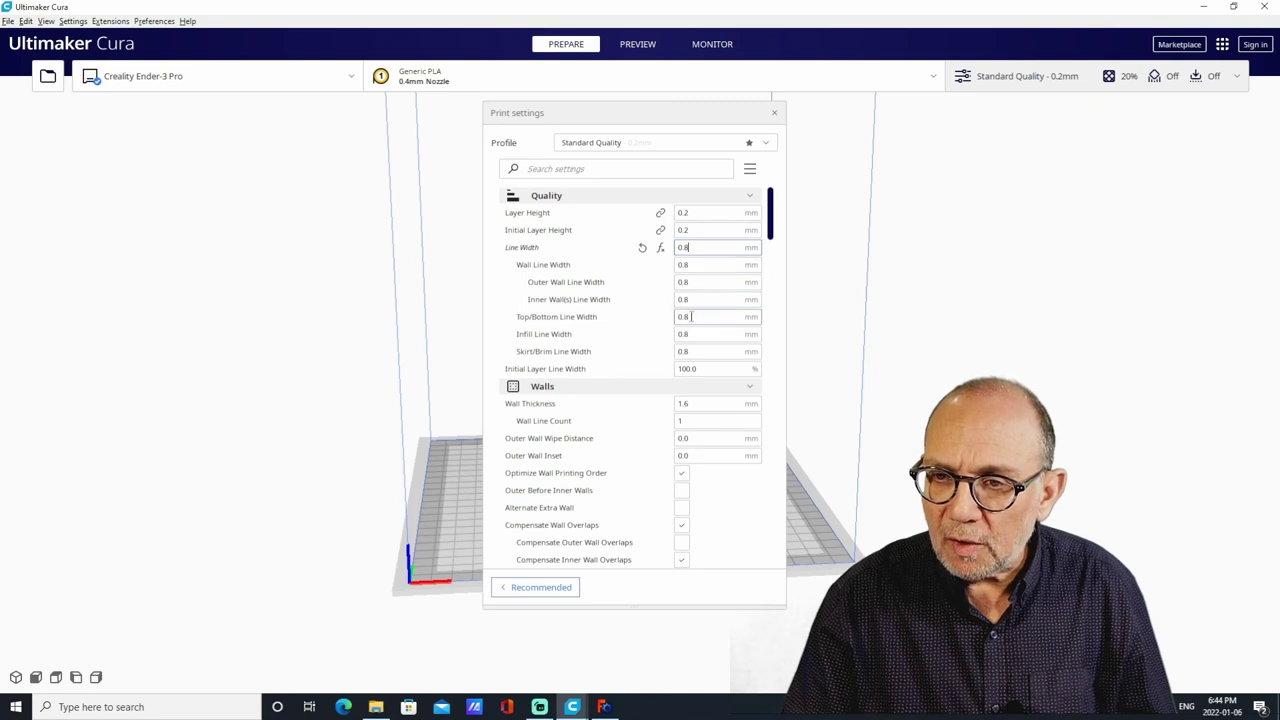
mouse_move(713, 264)
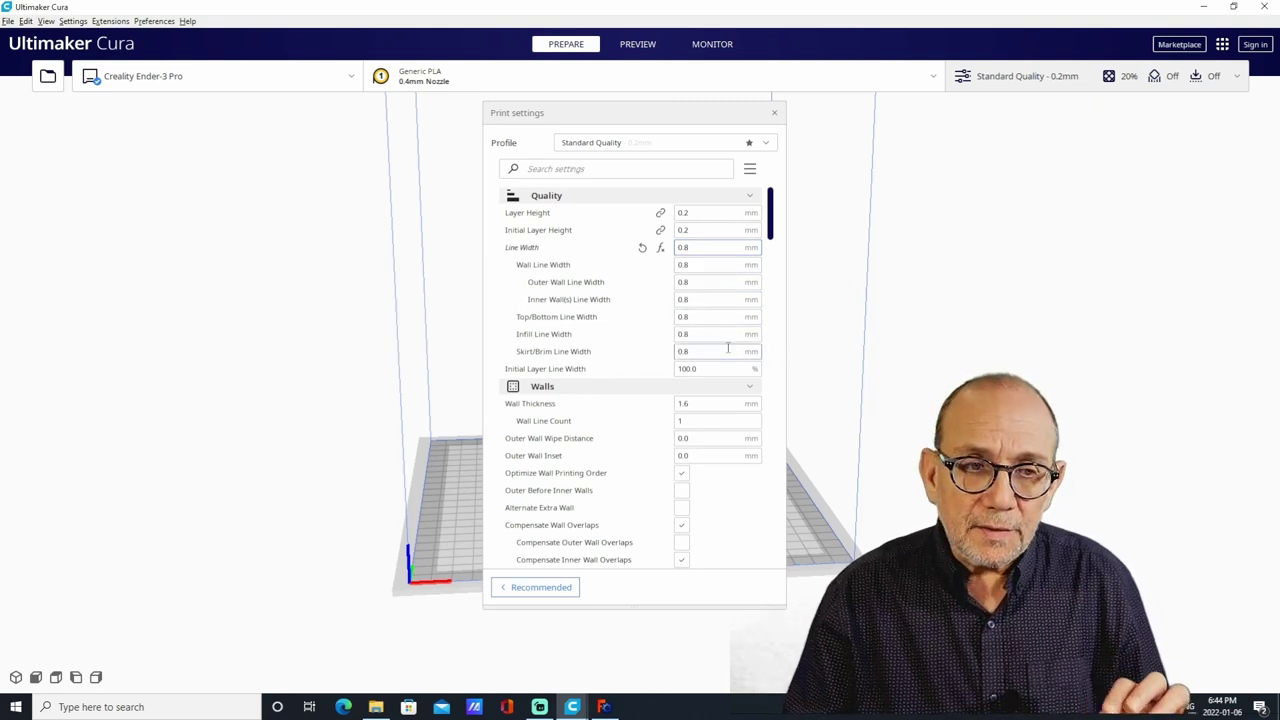
- Set the Printing Temperature under Material to 210 °C
mouse_move(718, 350)
scroll(662, 385, down, 6)
scroll(661, 385, down, 3)
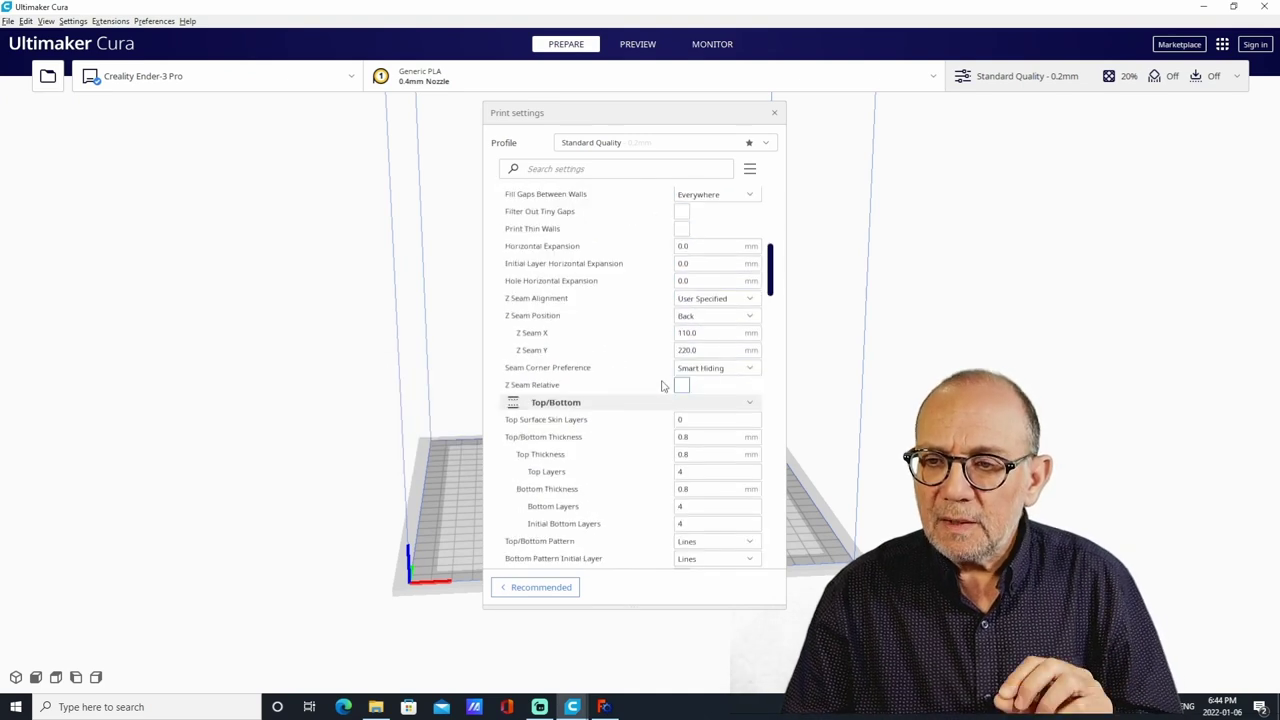
scroll(661, 385, down, 3)
scroll(661, 385, down, 3)
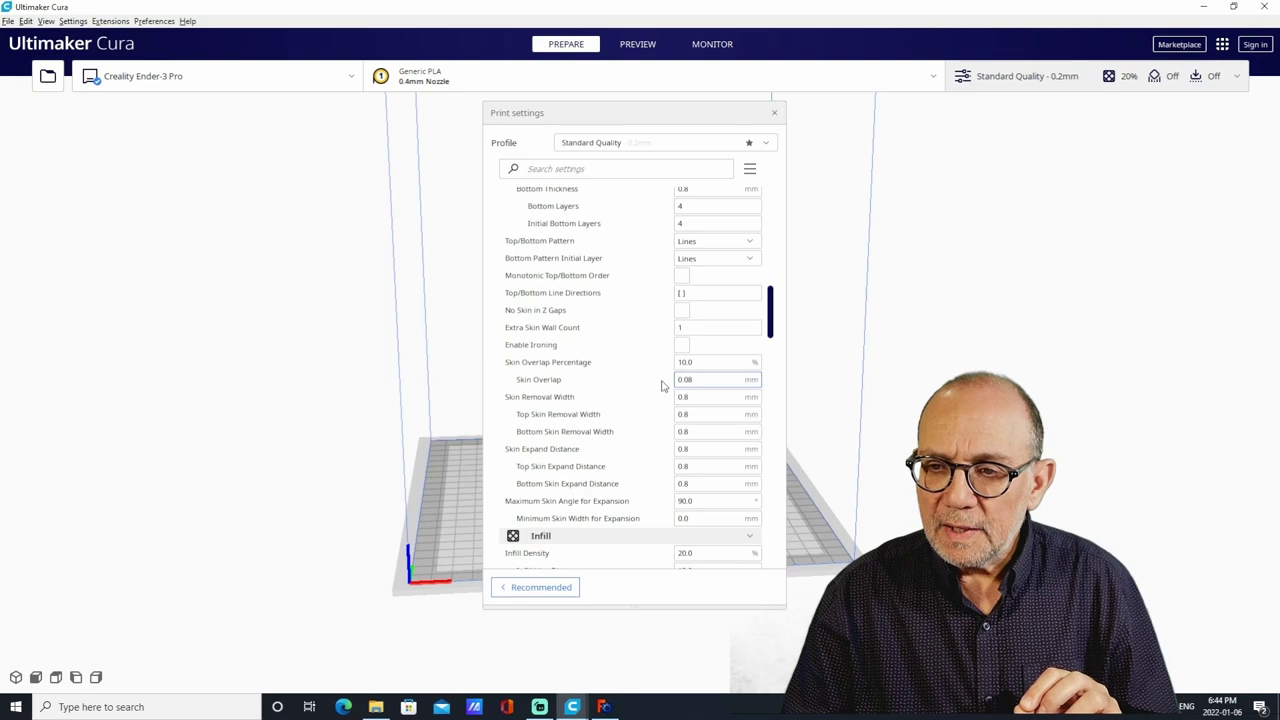
scroll(661, 385, down, 3)
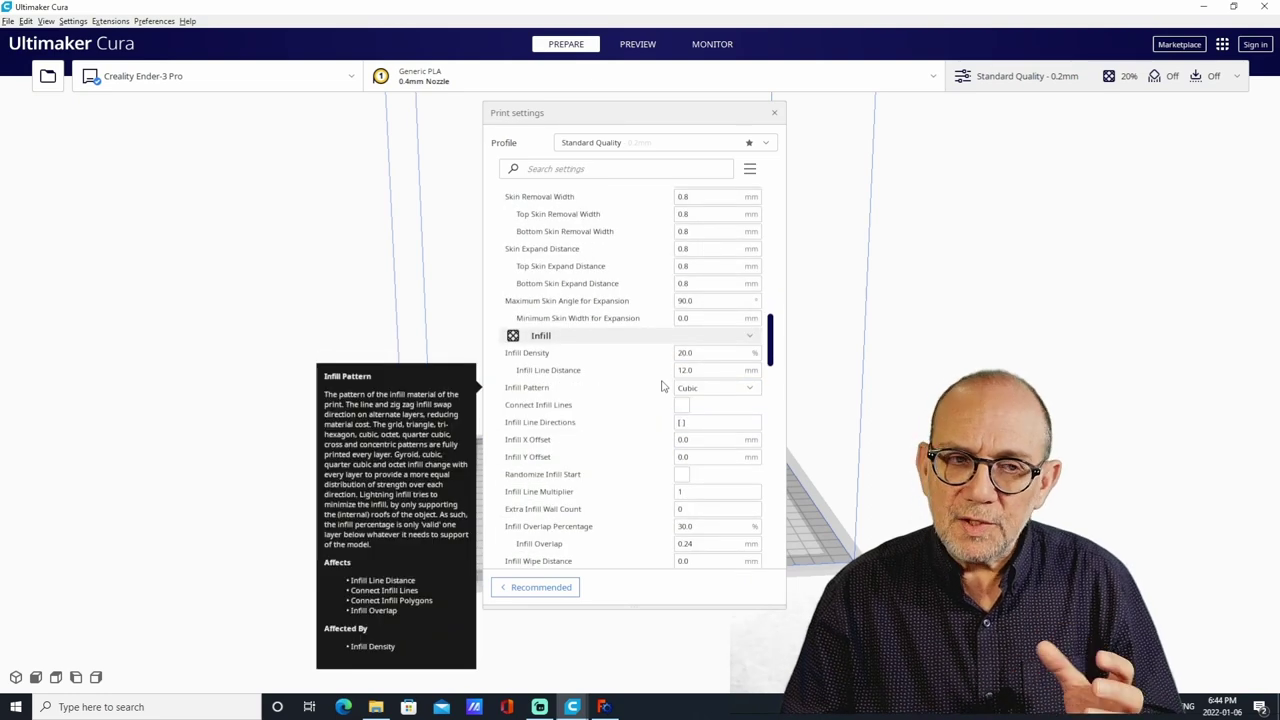
scroll(660, 382, down, 6)
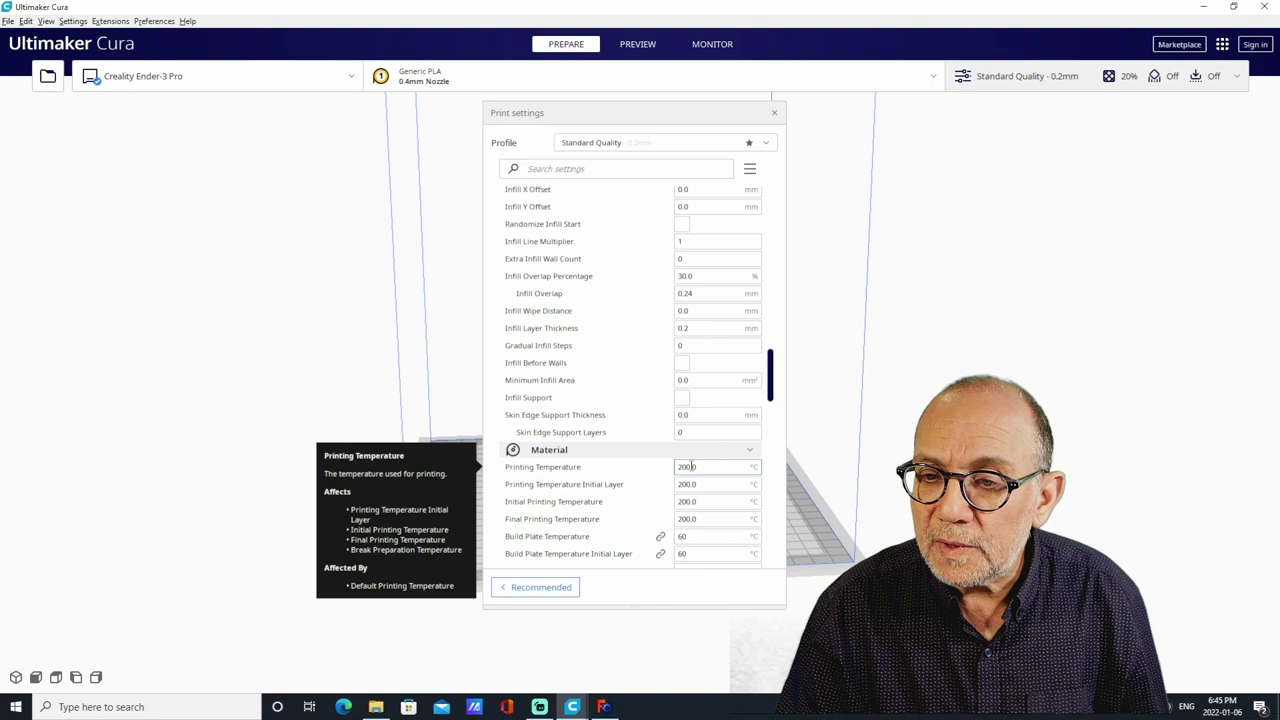
scroll(688, 464, down, 3)
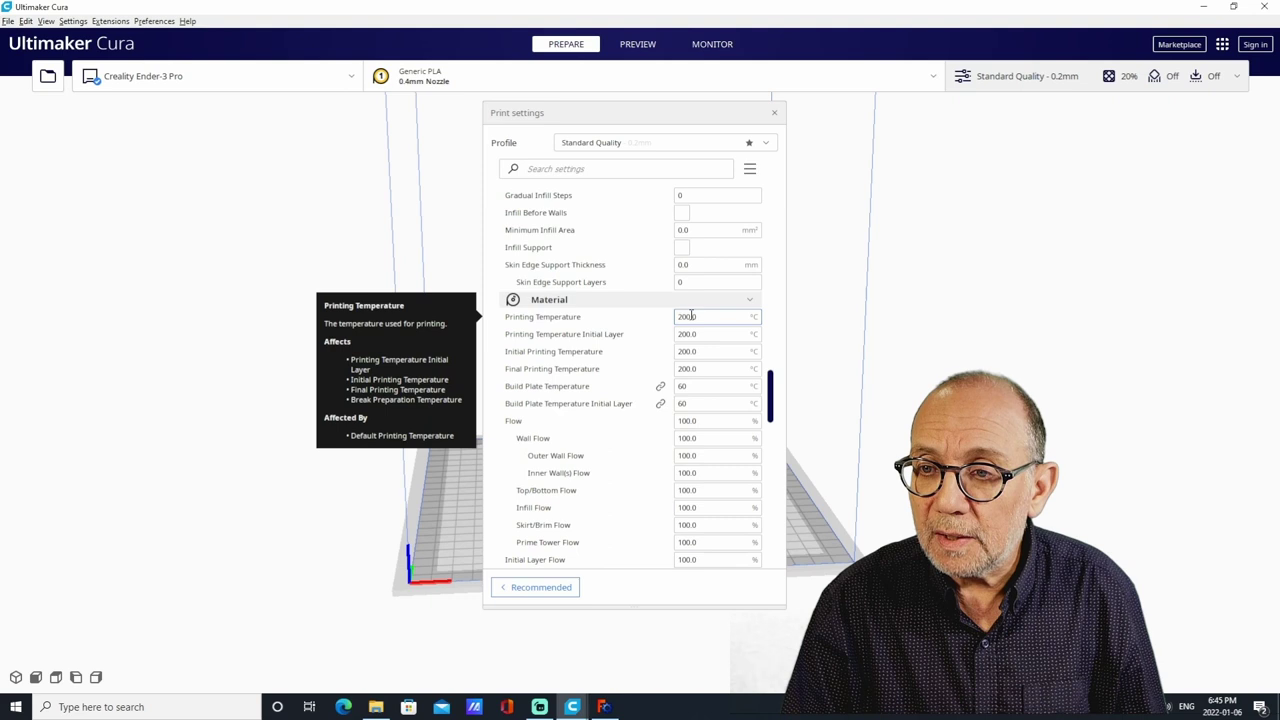
key(BackSpace)
key(BackSpace)
key(BackSpace)
key(BackSpace)
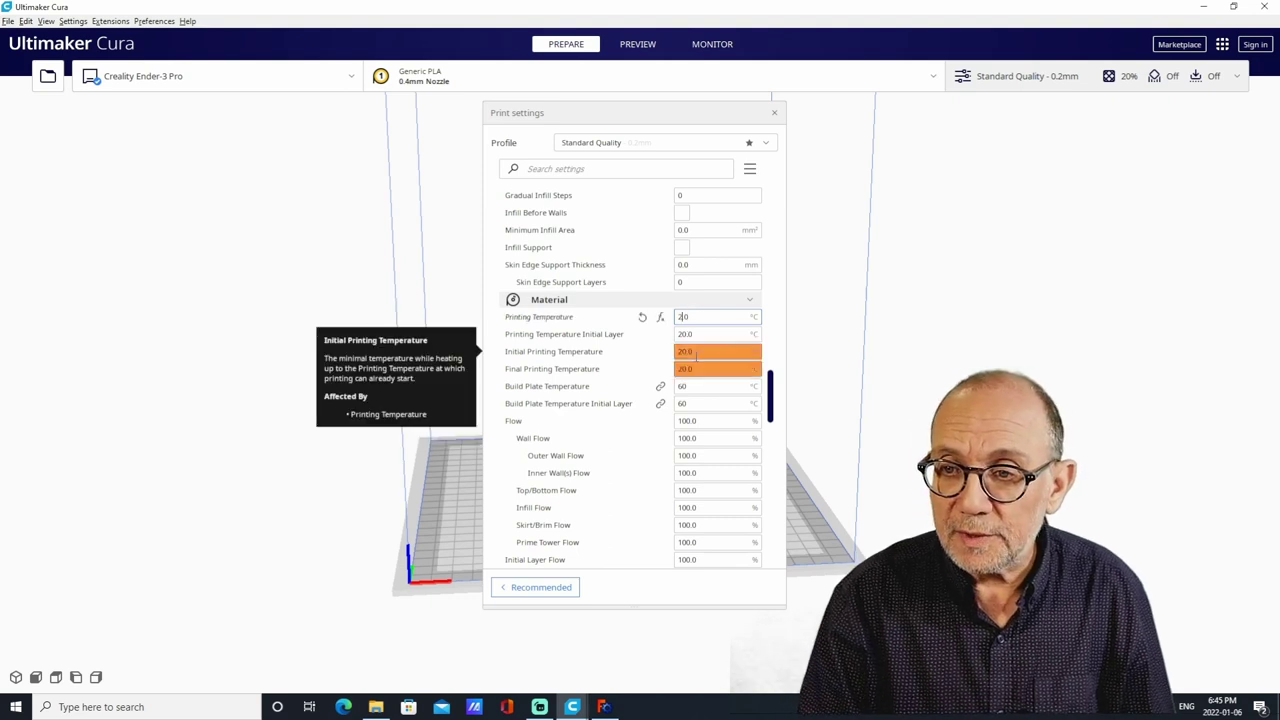
text(10)
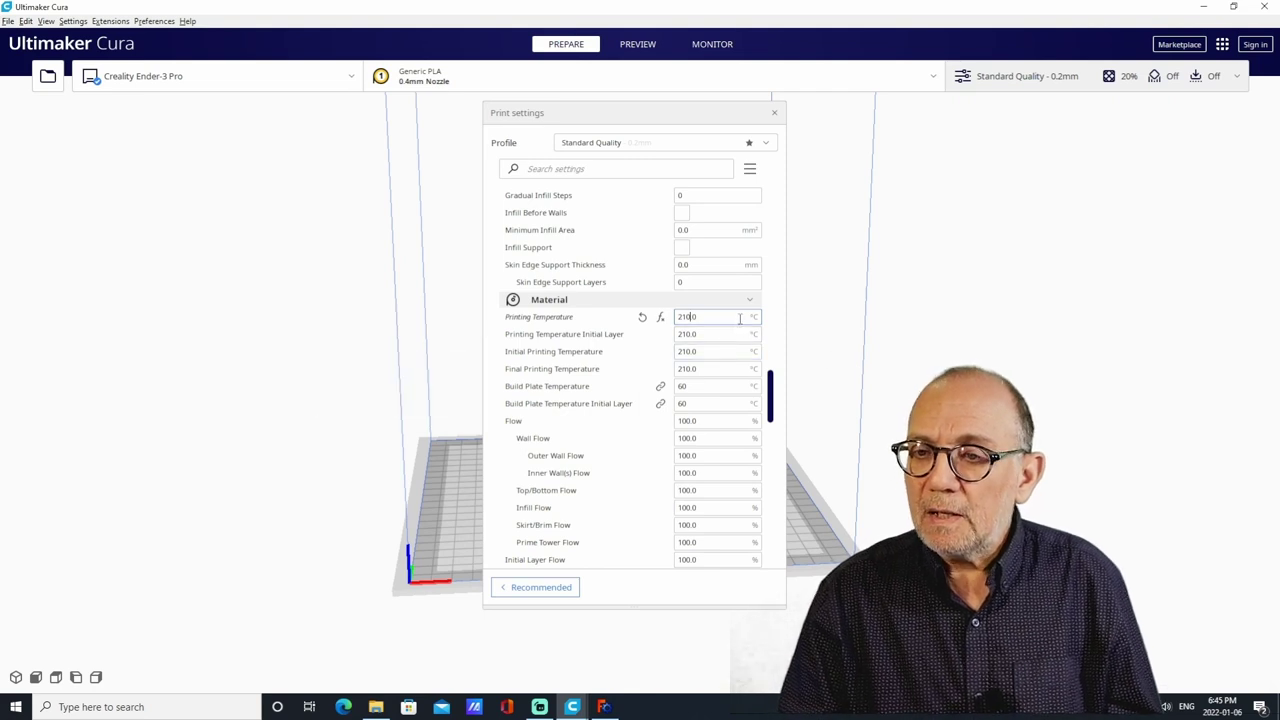
scroll(738, 322, up, 4)
scroll(740, 319, up, 8)
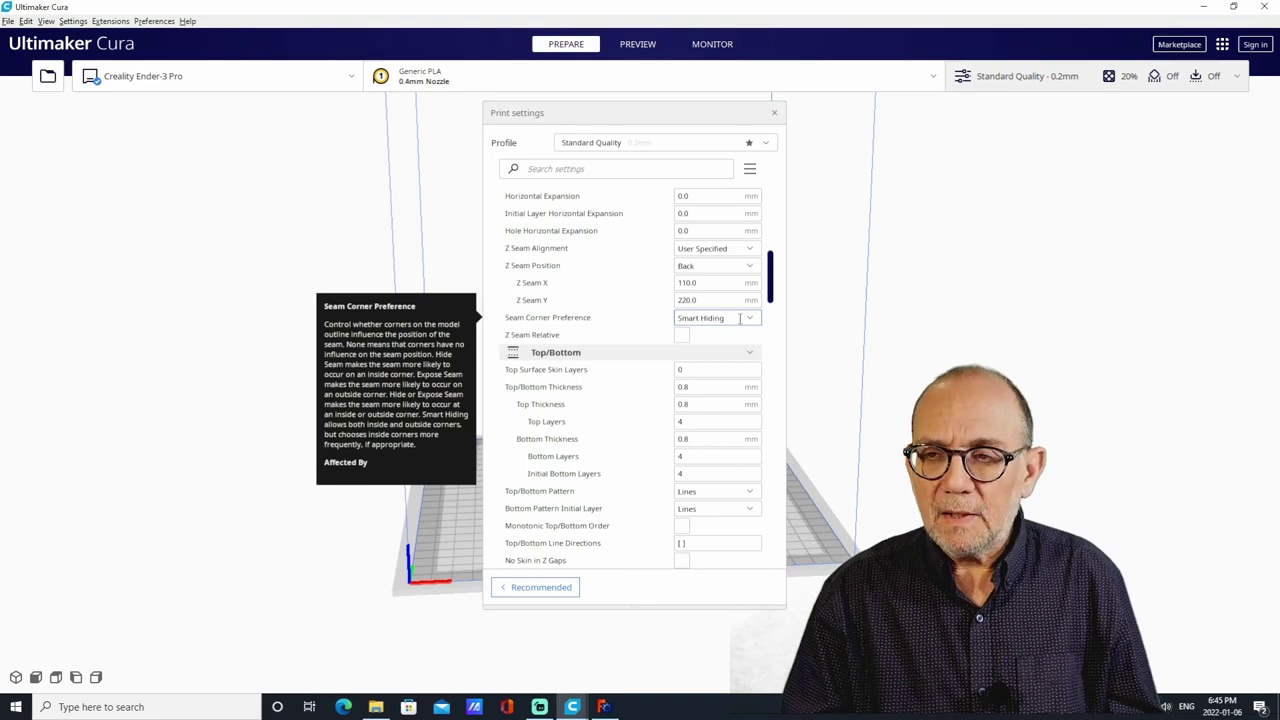
scroll(740, 319, up, 6)
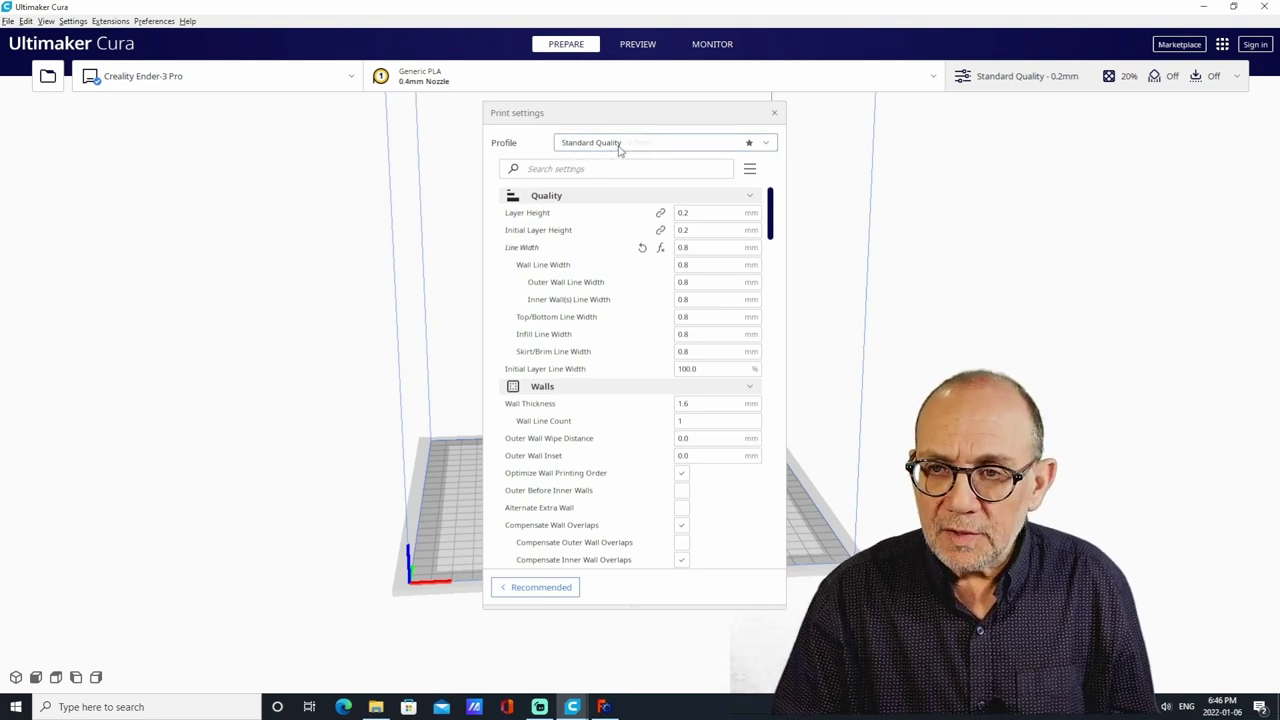
- Create a custom print profile named Vase Mode Profile from the current settings and check it in the profile list
click(767, 144)
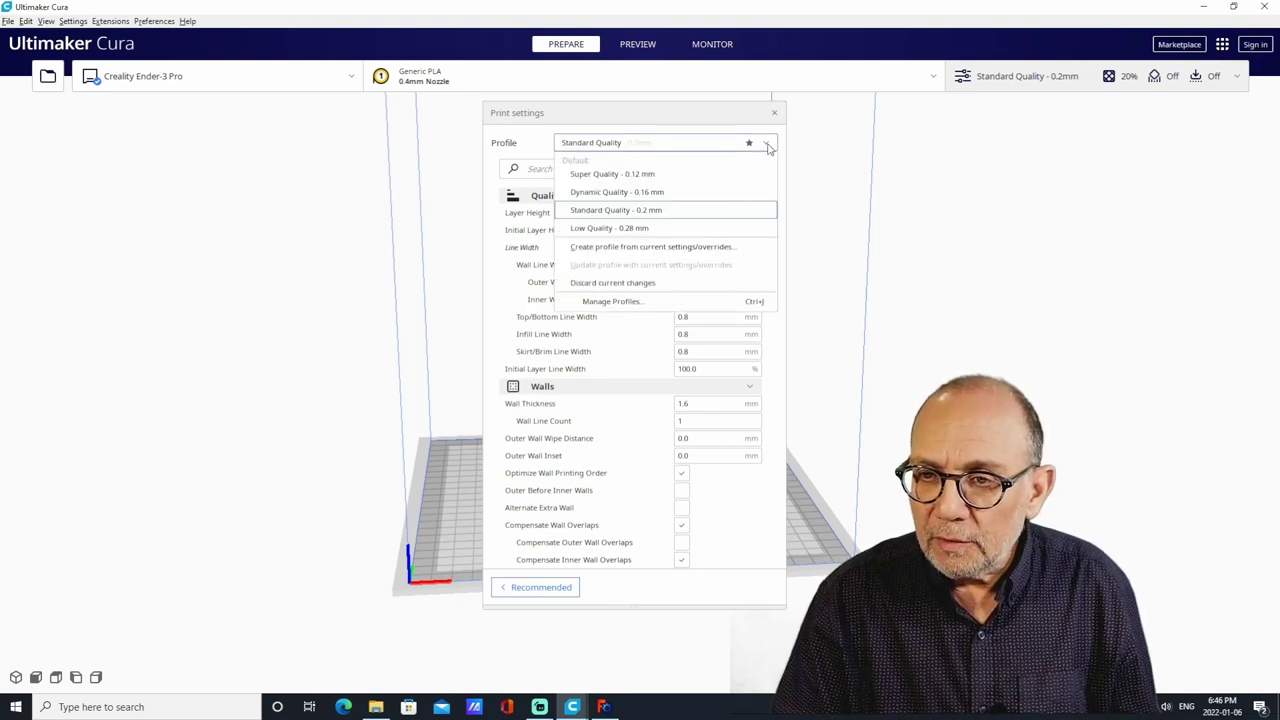
click(703, 253)
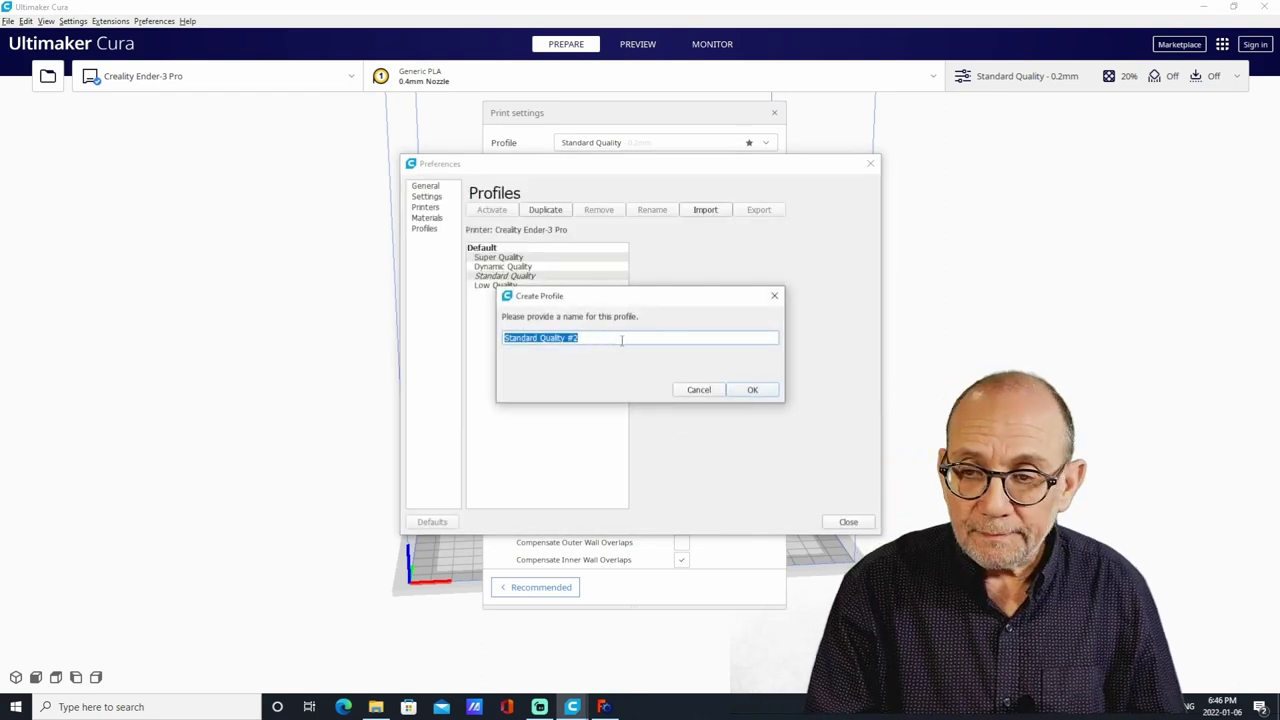
text(Vase)
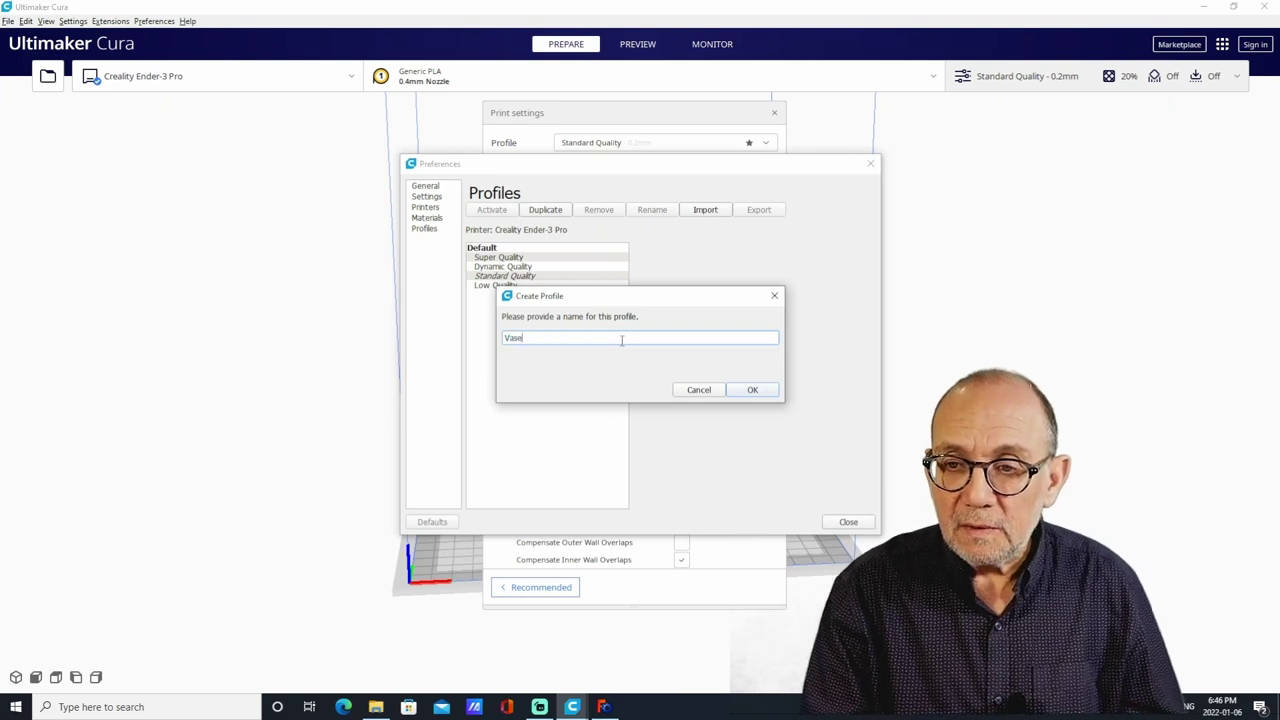
text( Mode )
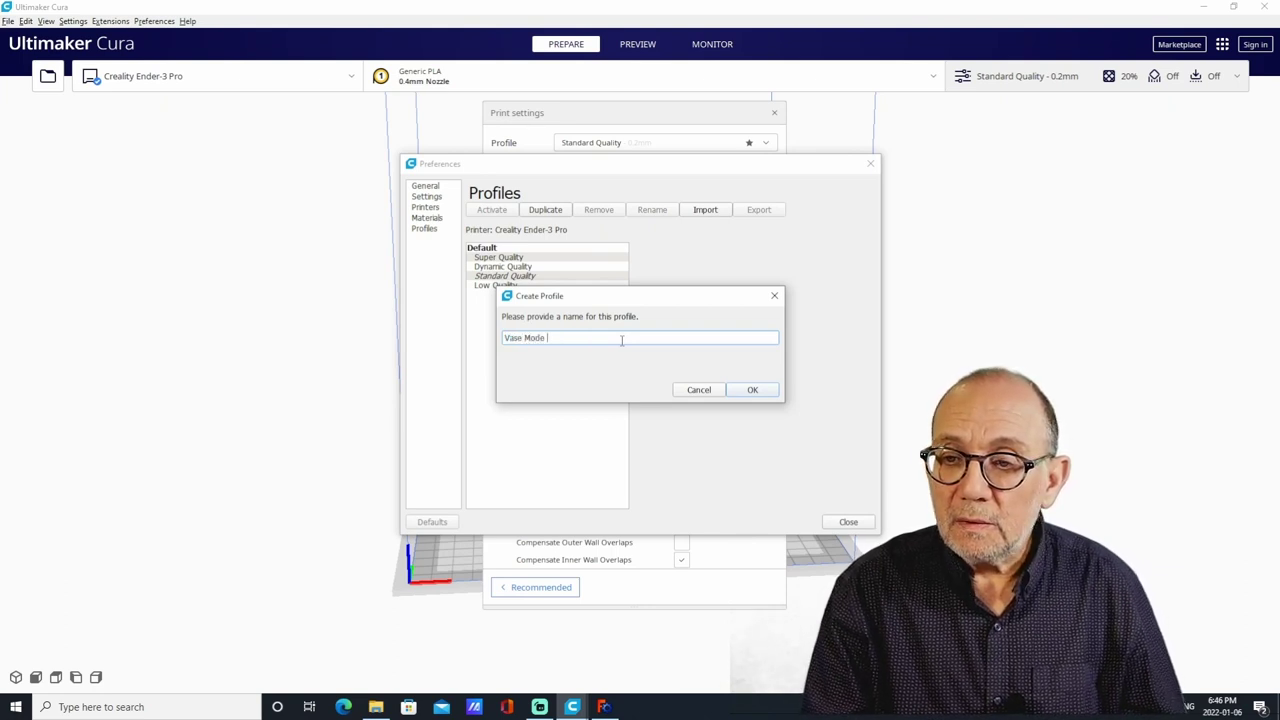
text(Profile)
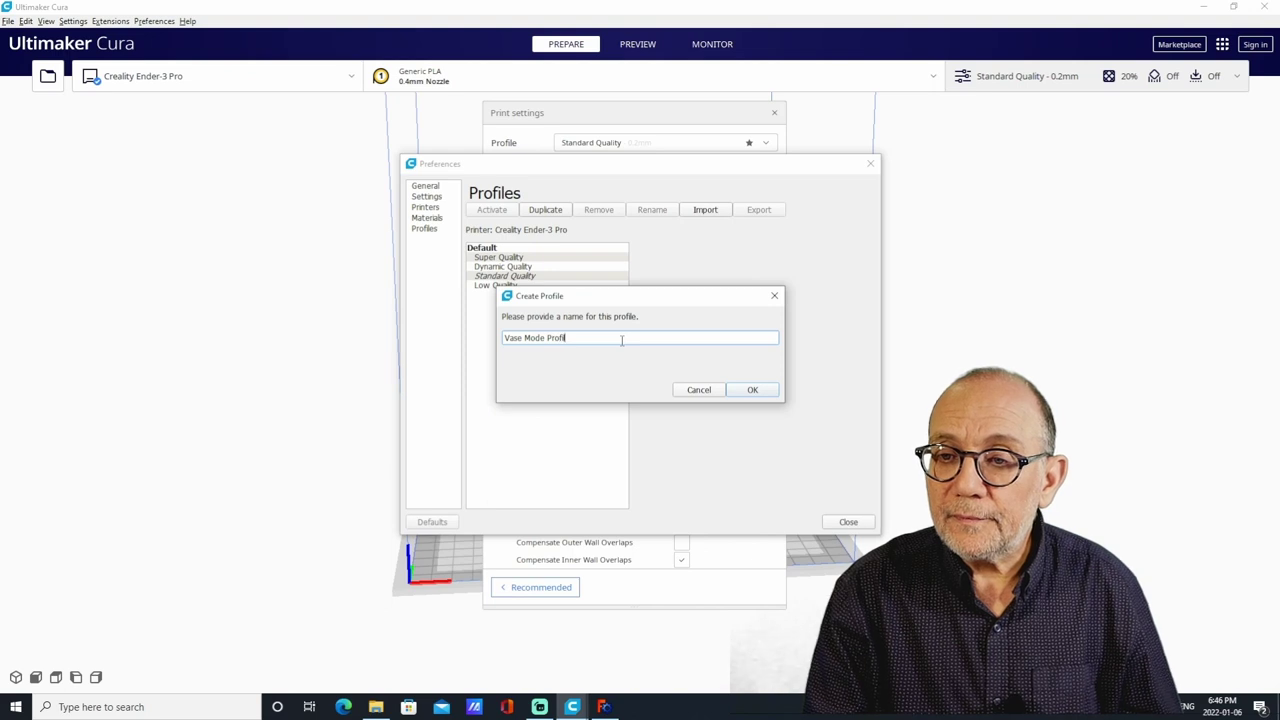
click(752, 390)
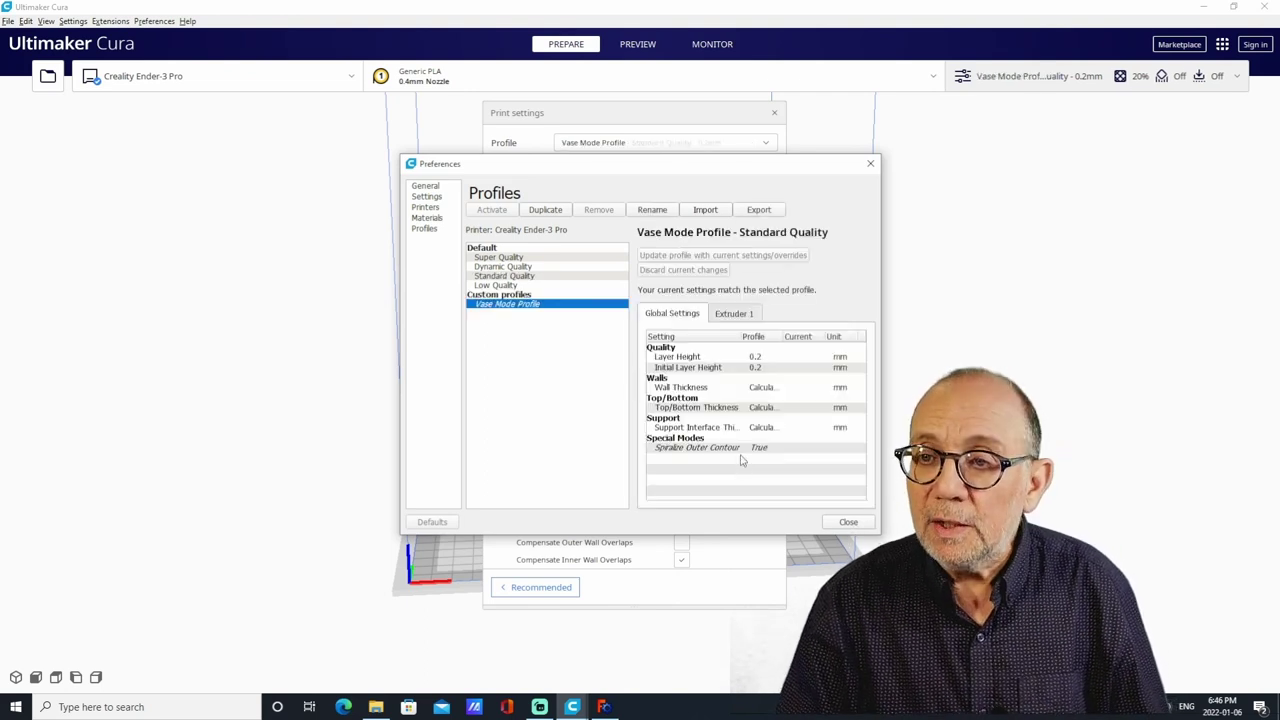
click(848, 522)
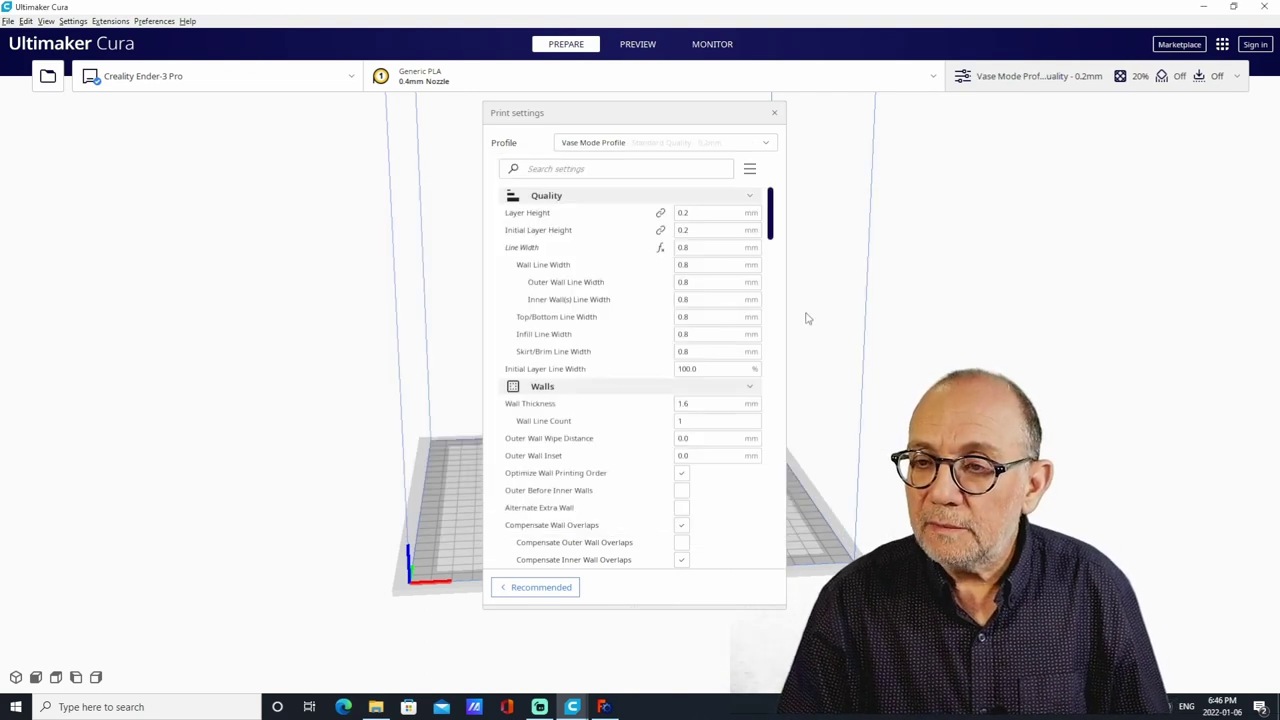
click(773, 148)
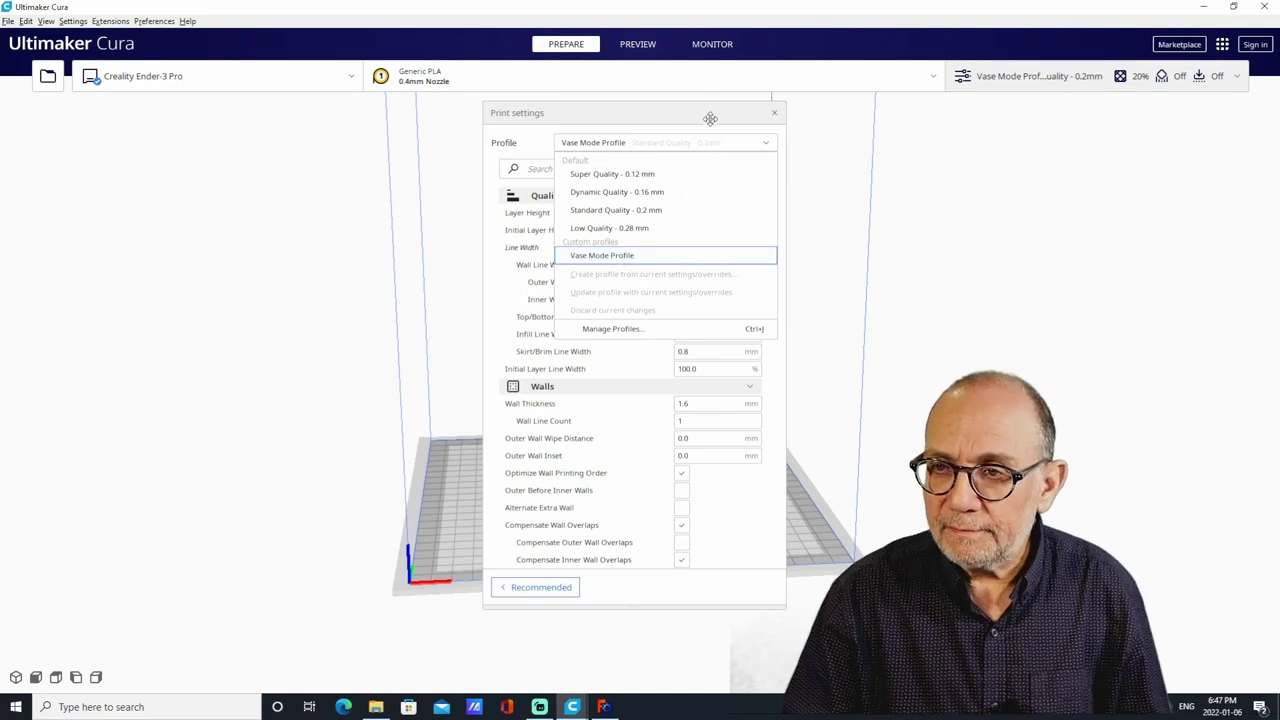
- Move the print settings clear of the build plate and load Polygon_Vase.stl from the FreeCad_Designs folder onto it
drag(709, 117, 1171, 107)
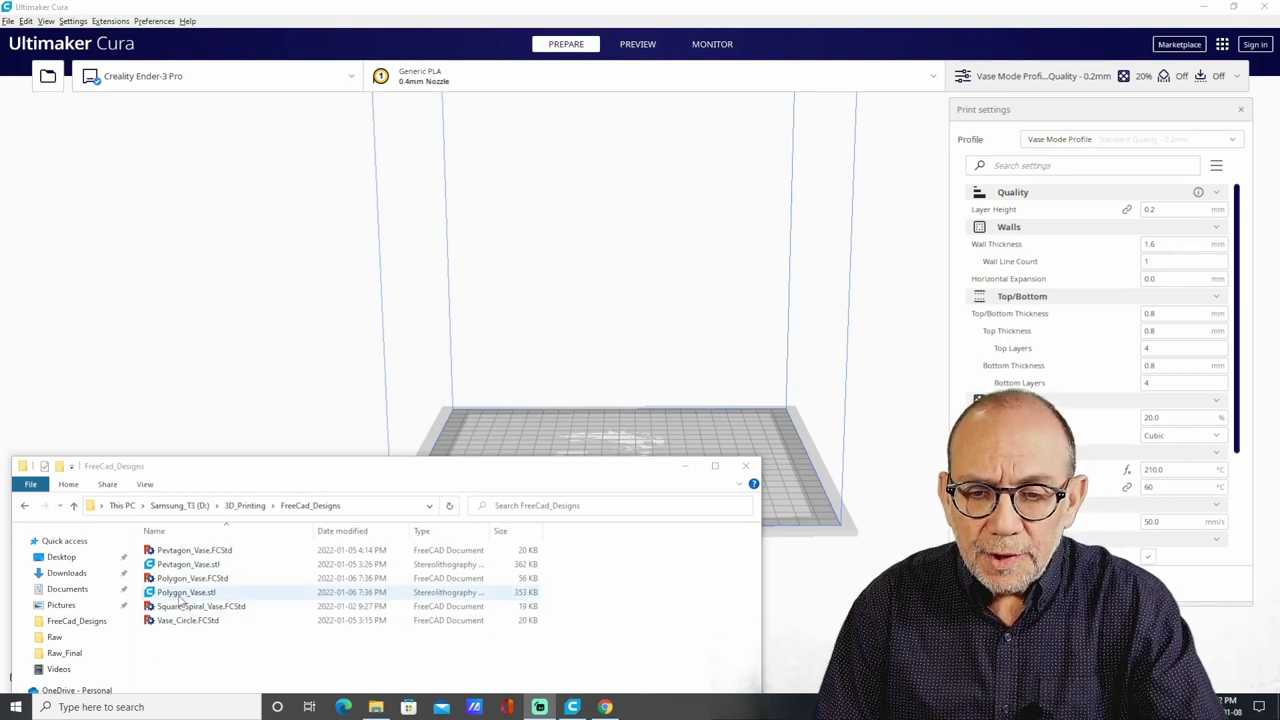
drag(179, 597, 611, 409)
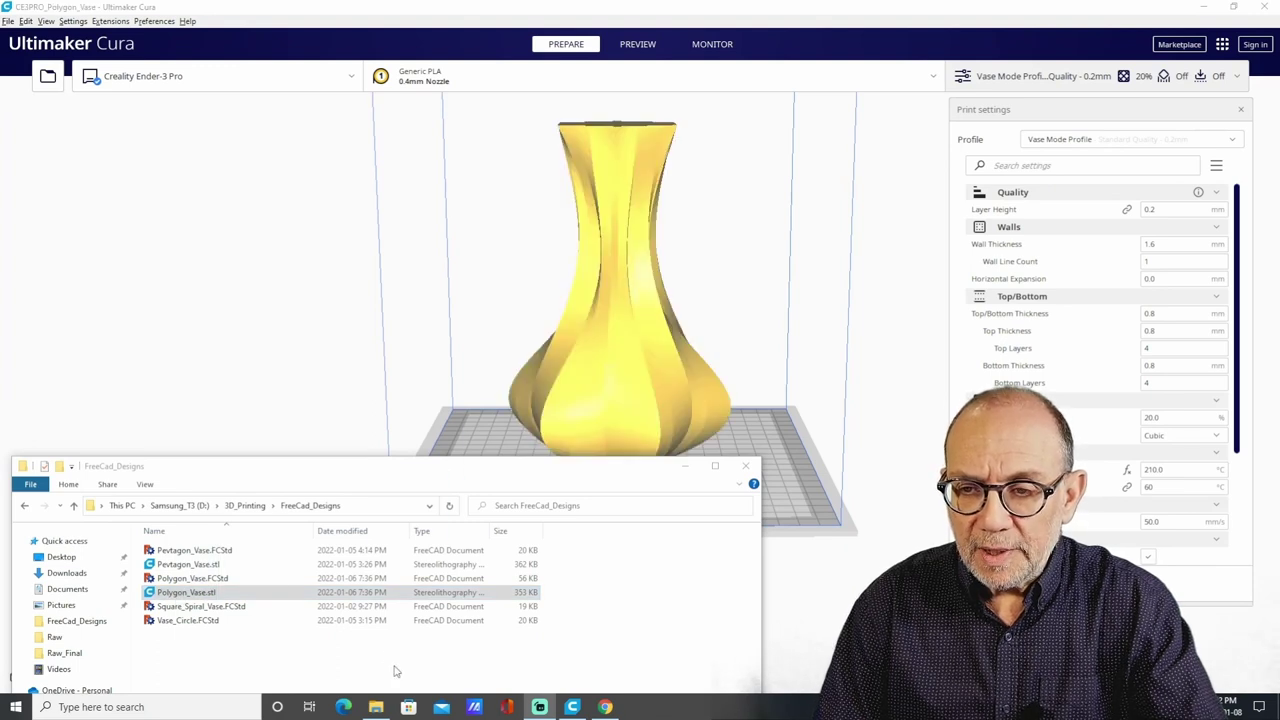
click(195, 370)
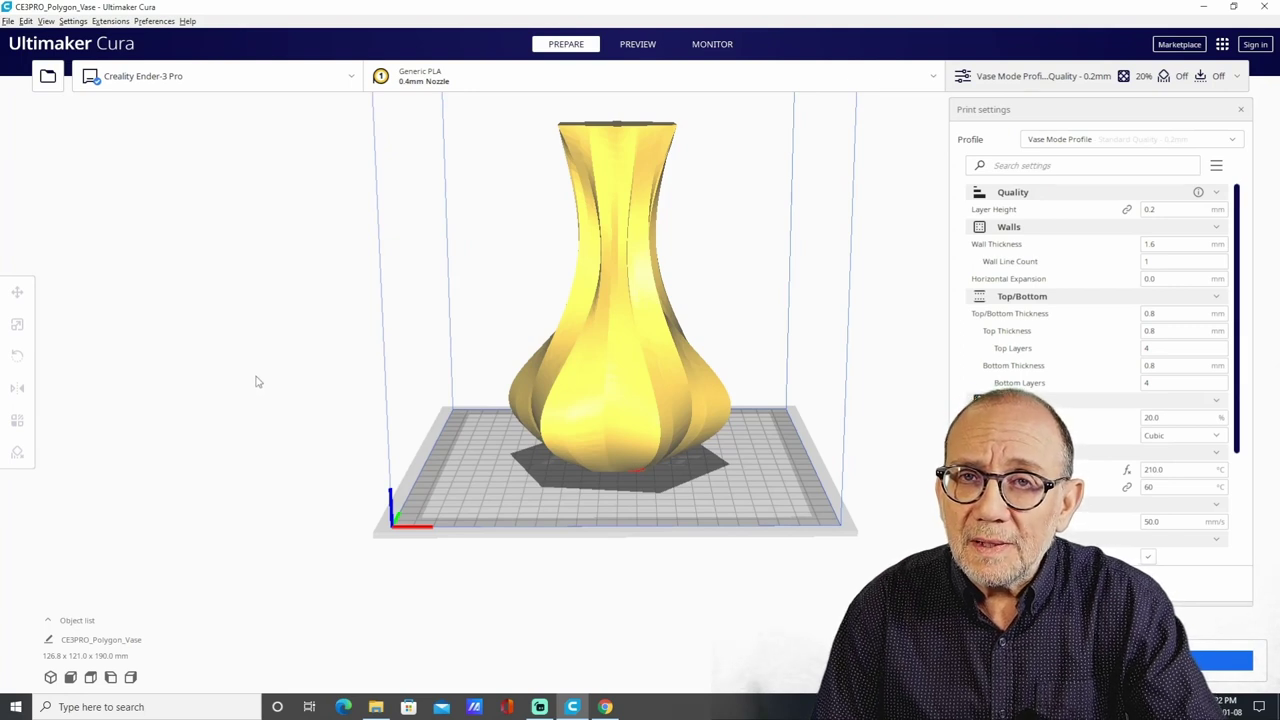
- Scale the vase uniformly to 70%
click(623, 306)
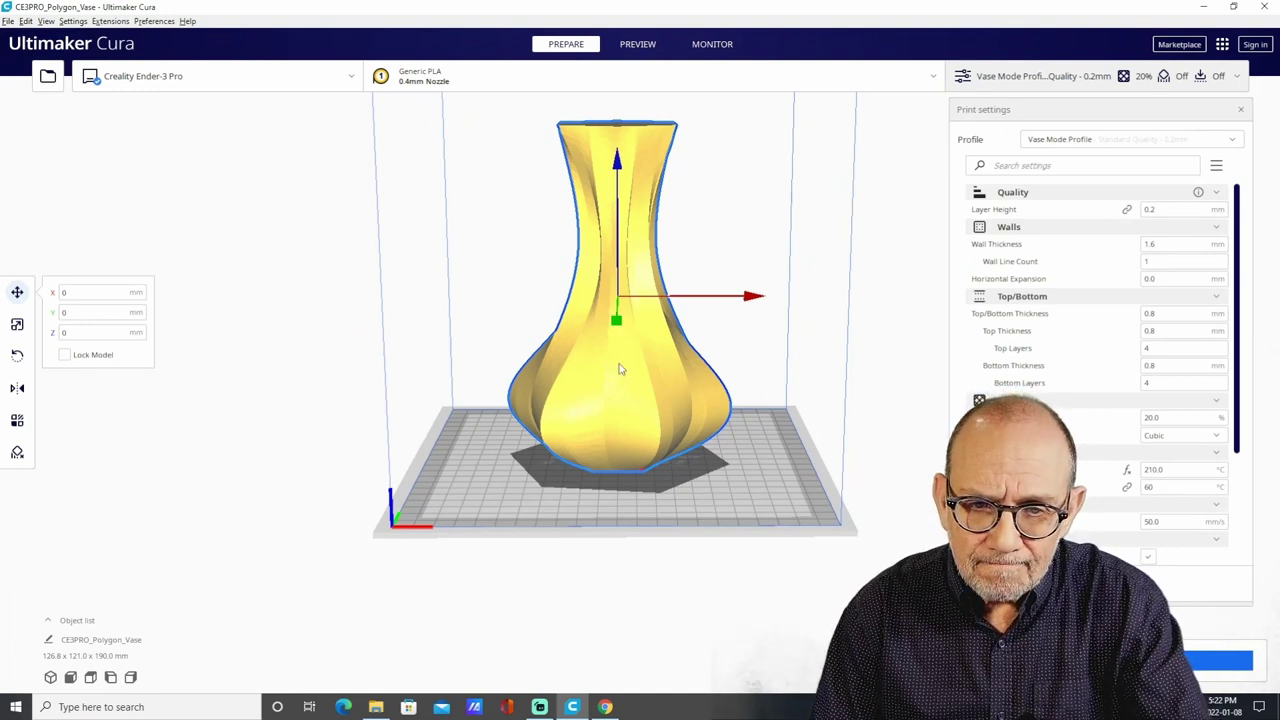
click(17, 325)
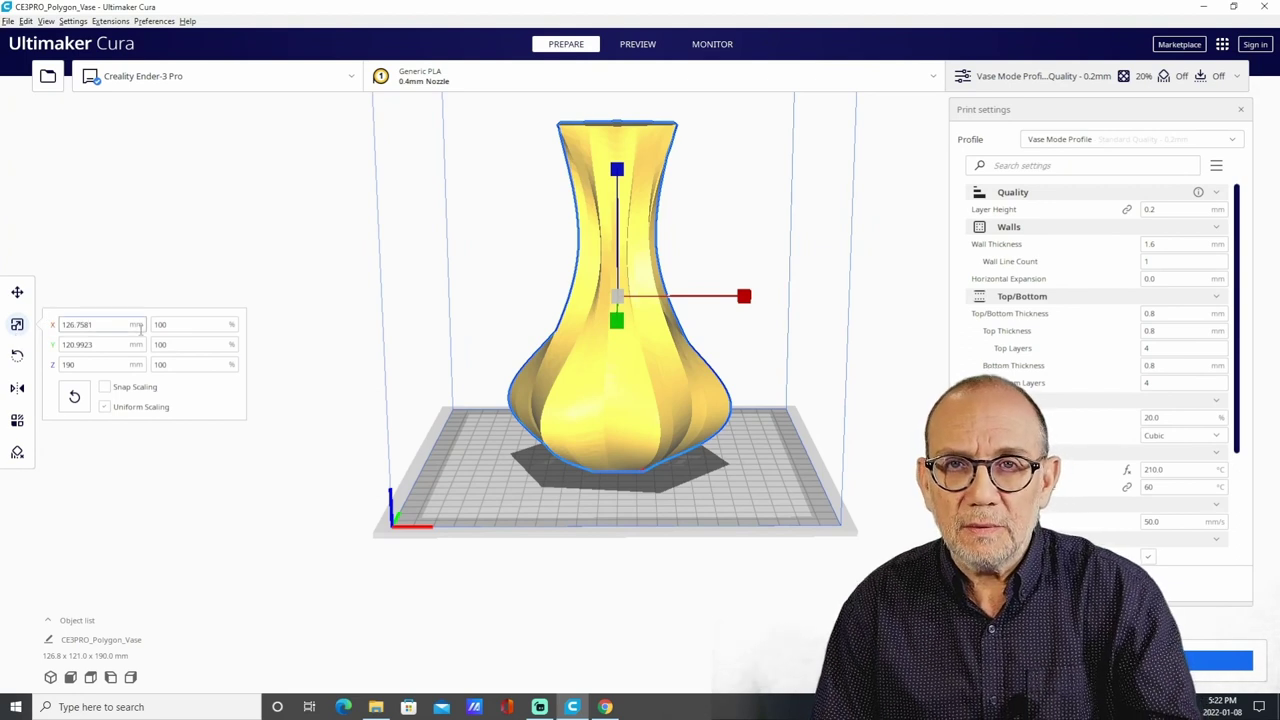
click(190, 324)
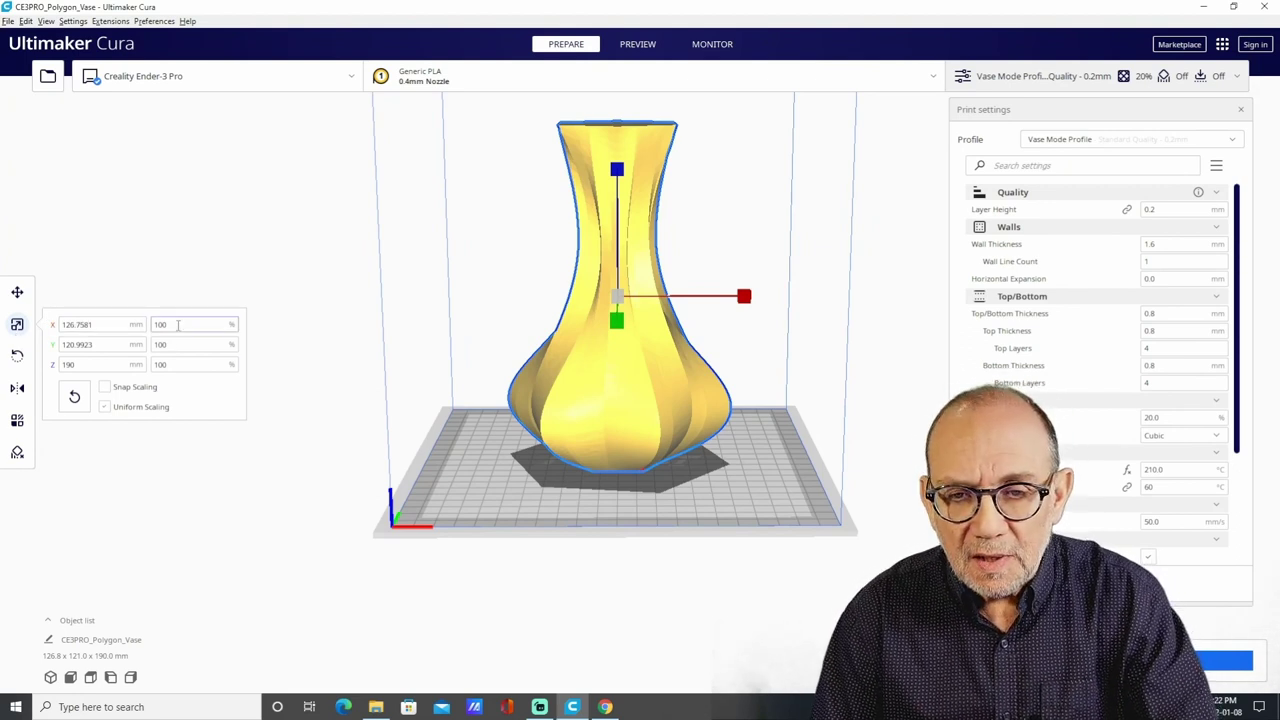
drag(185, 324, 135, 330)
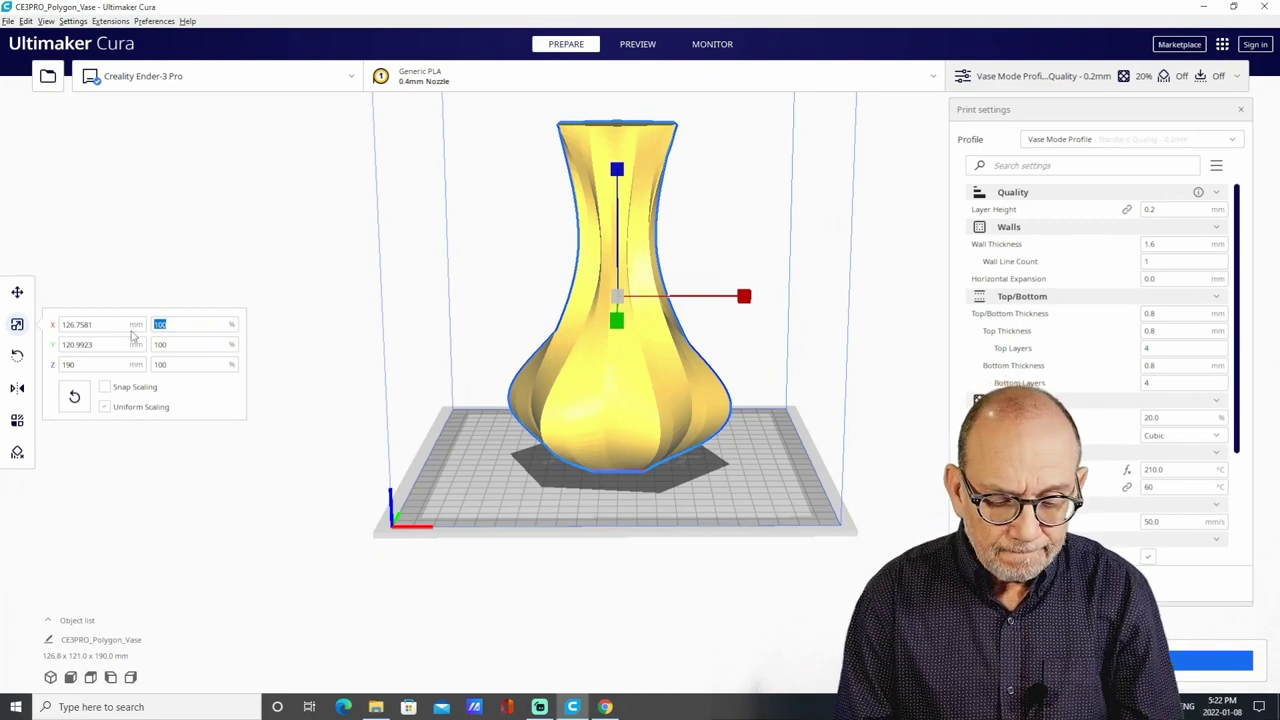
text(70)
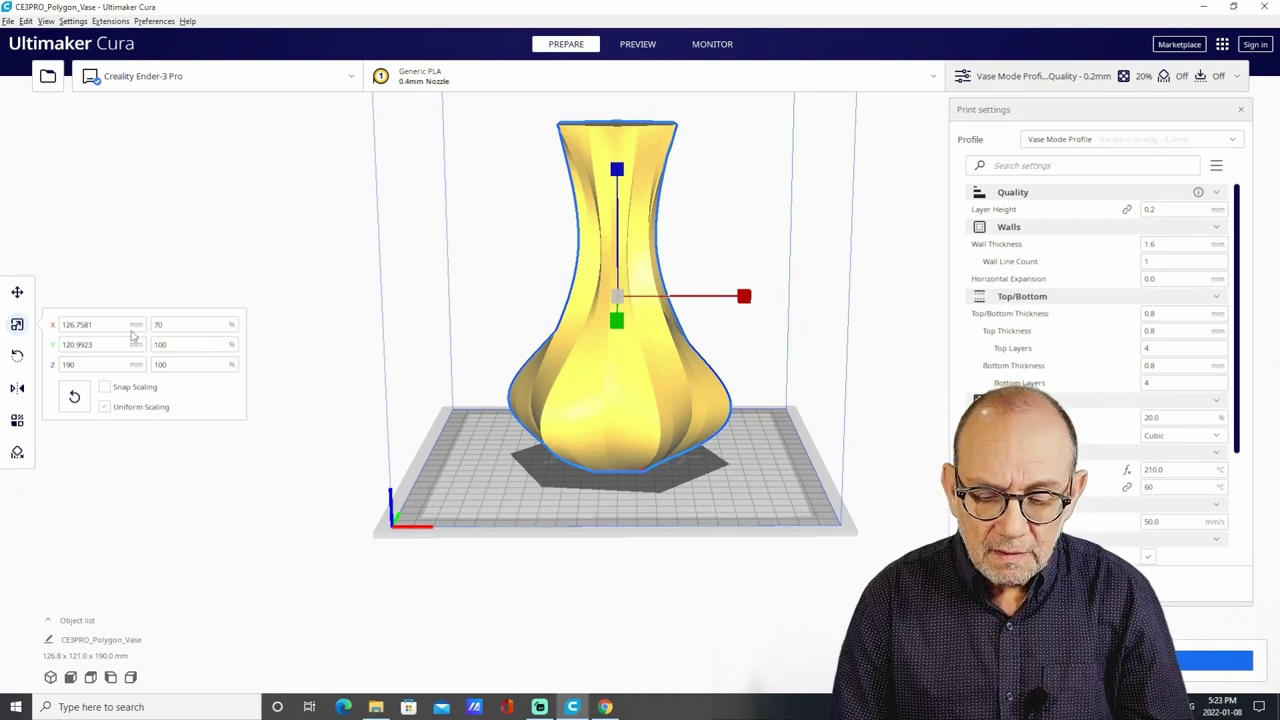
key(Return)
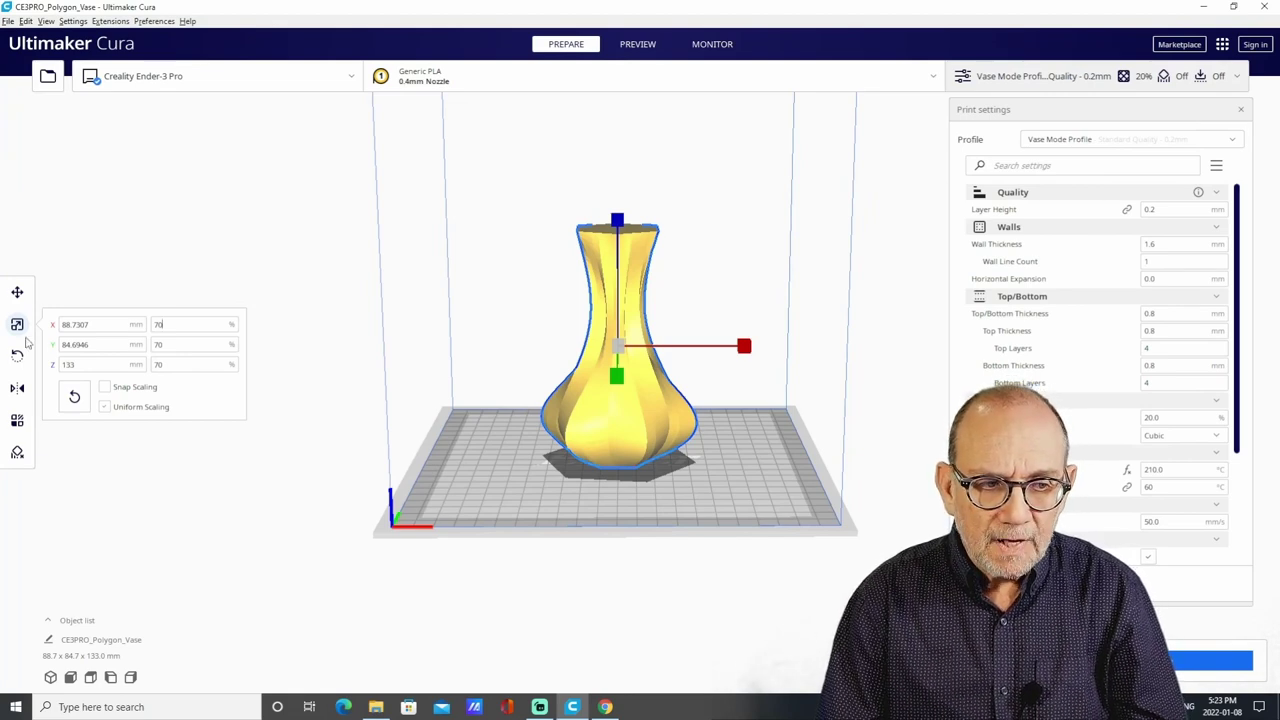
- Slice the scaled vase and switch to its layer preview
right_drag(474, 286, 495, 430)
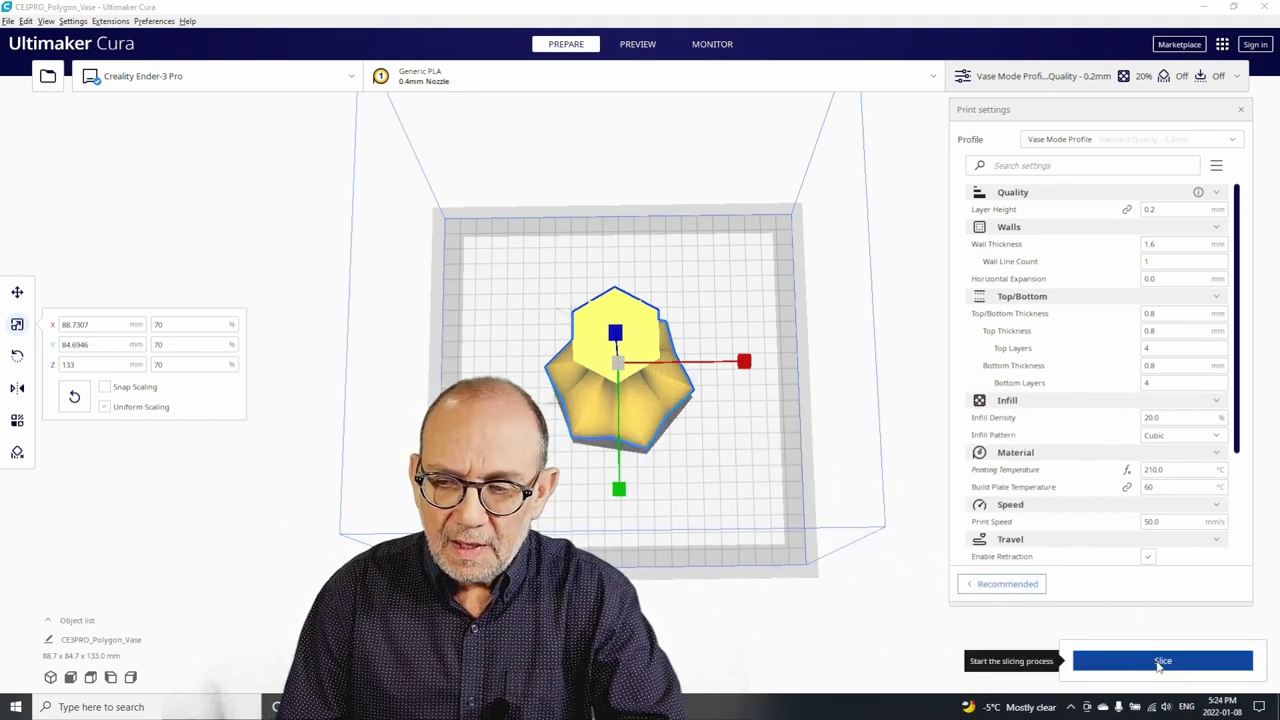
click(1143, 672)
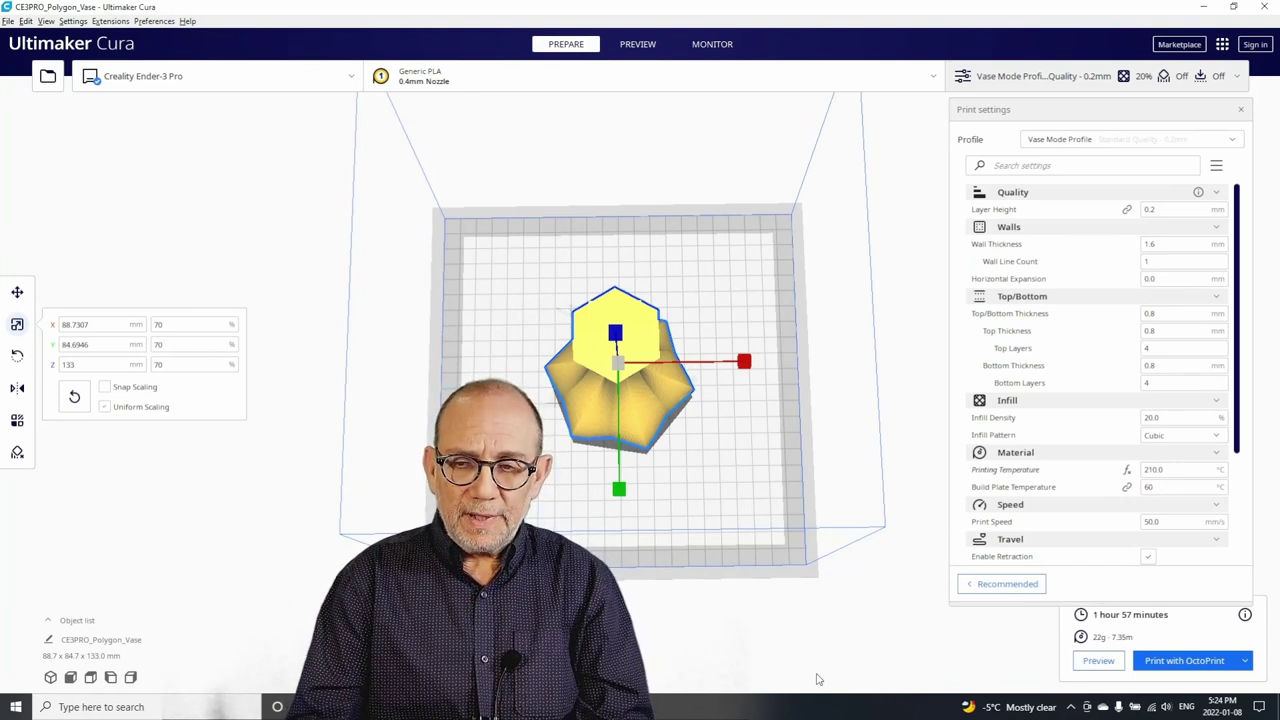
right_drag(704, 562, 708, 523)
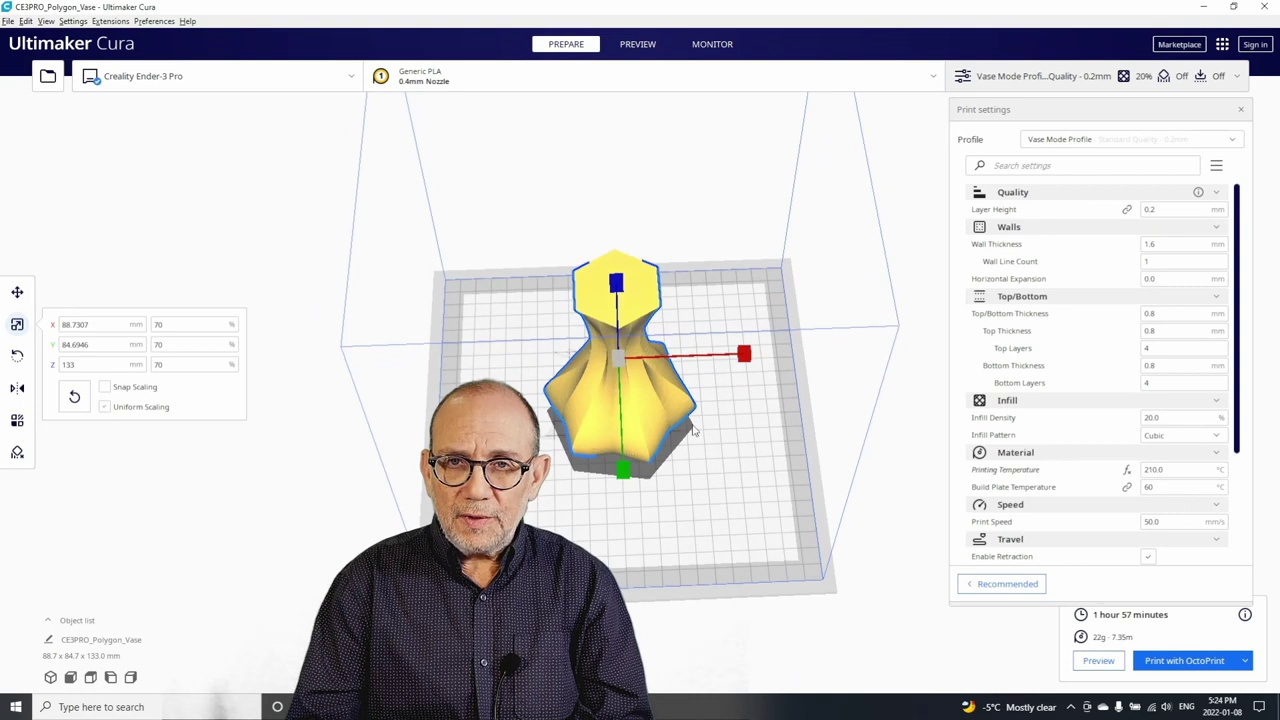
click(636, 45)
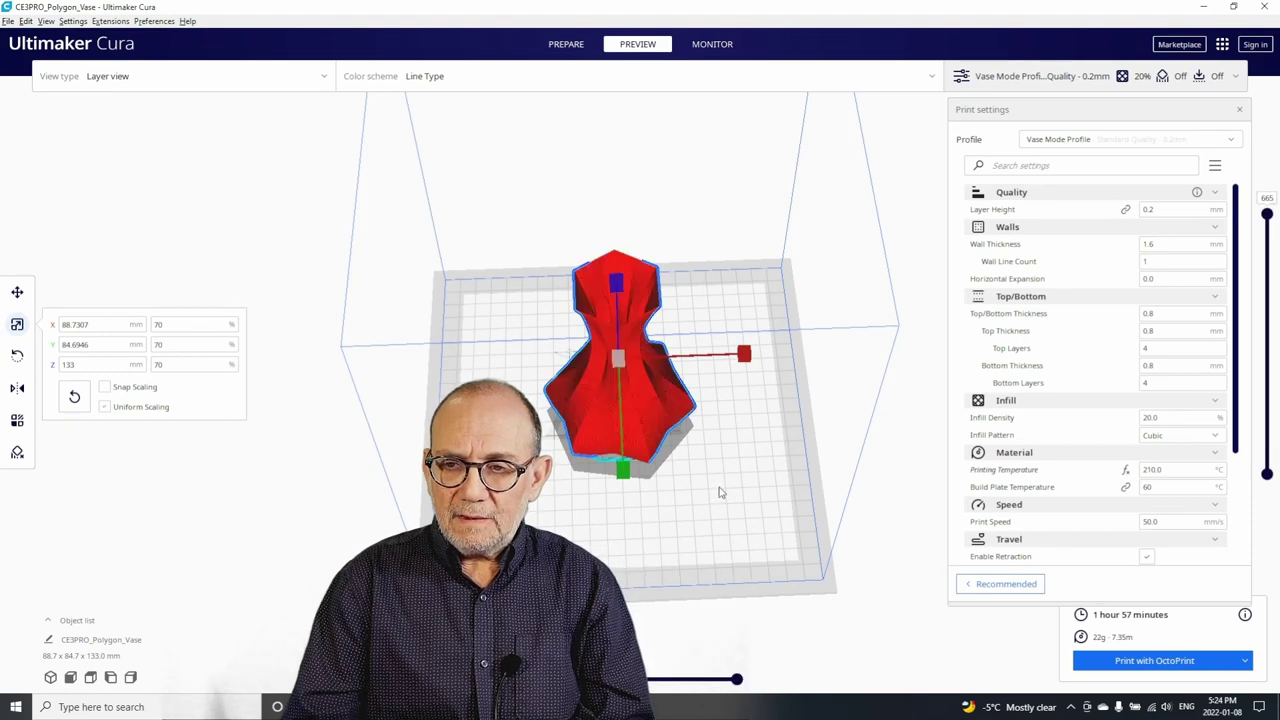
- Examine the sliced vase from above and from the side, stepping down through its upper layers and back up
right_drag(717, 491, 712, 578)
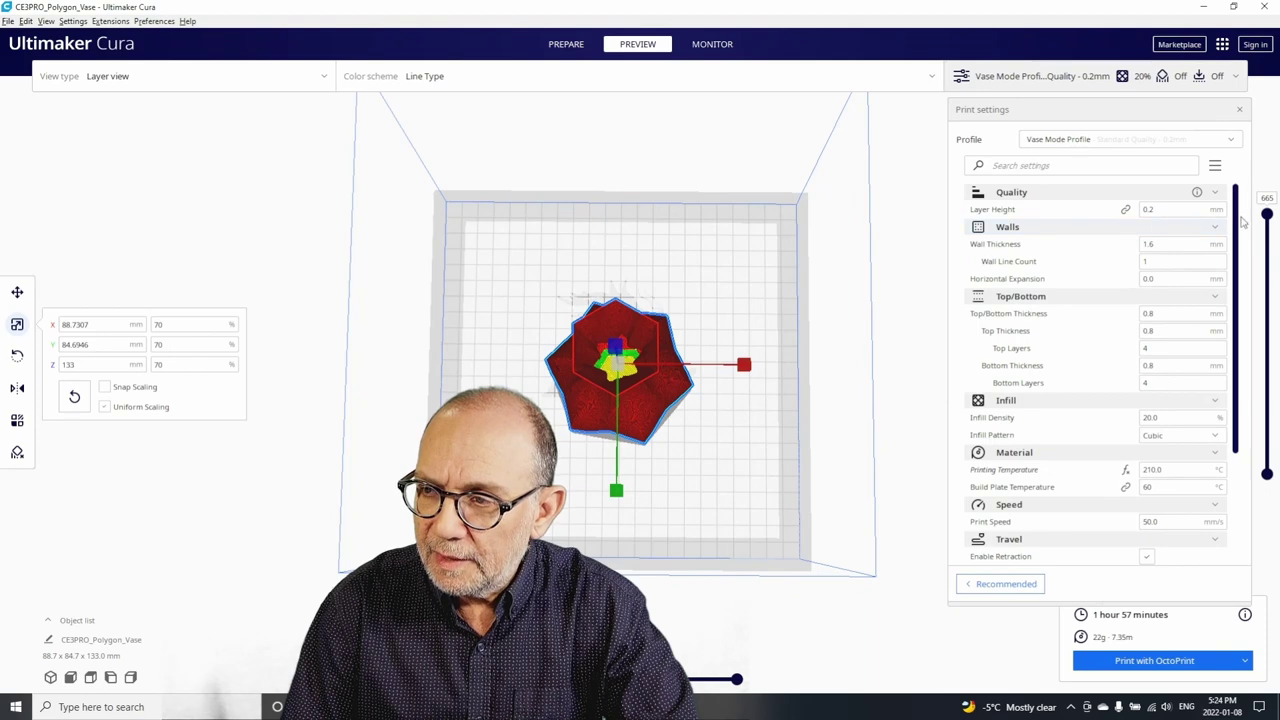
mouse_move(1270, 226)
mouse_down()
mouse_move(1268, 460)
mouse_move(1268, 214)
mouse_up()
right_drag(760, 563, 755, 463)
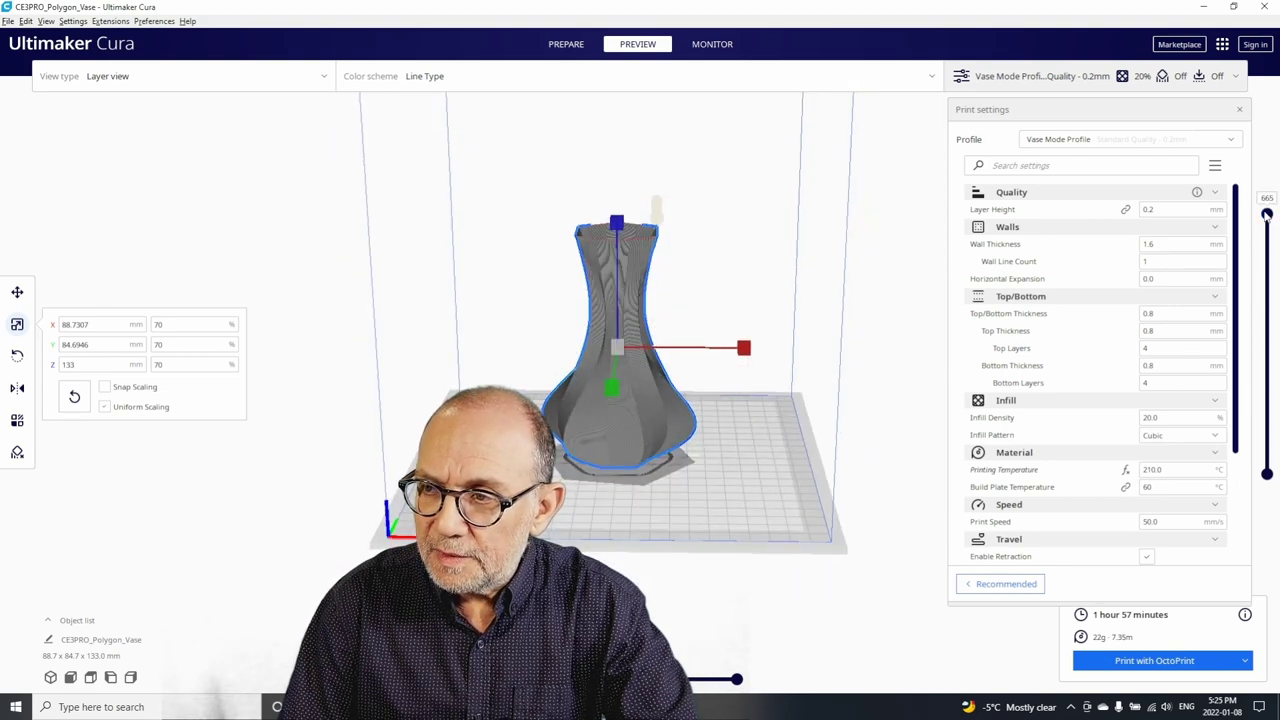
drag(1267, 216, 1267, 250)
drag(1269, 222, 1266, 180)
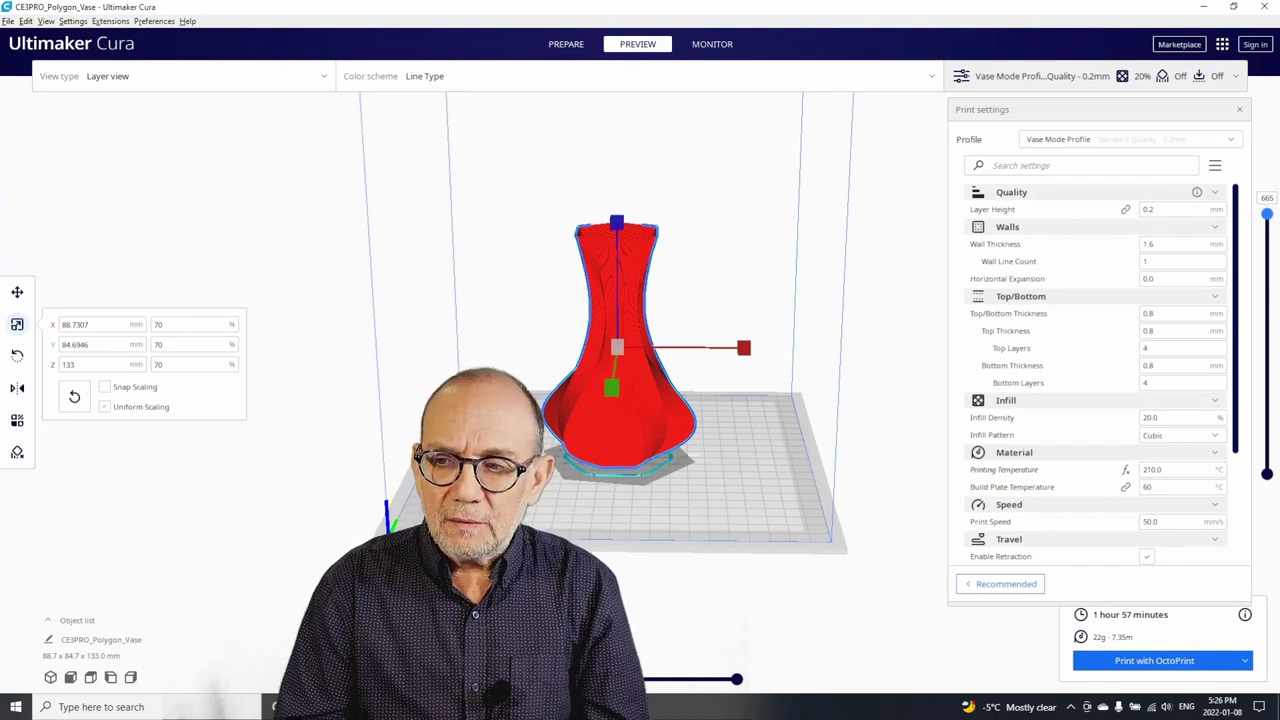
- Start the vase print with OctoPrint and bring up the printer's Control view on the OctoPrint page in Chrome
click(1150, 664)
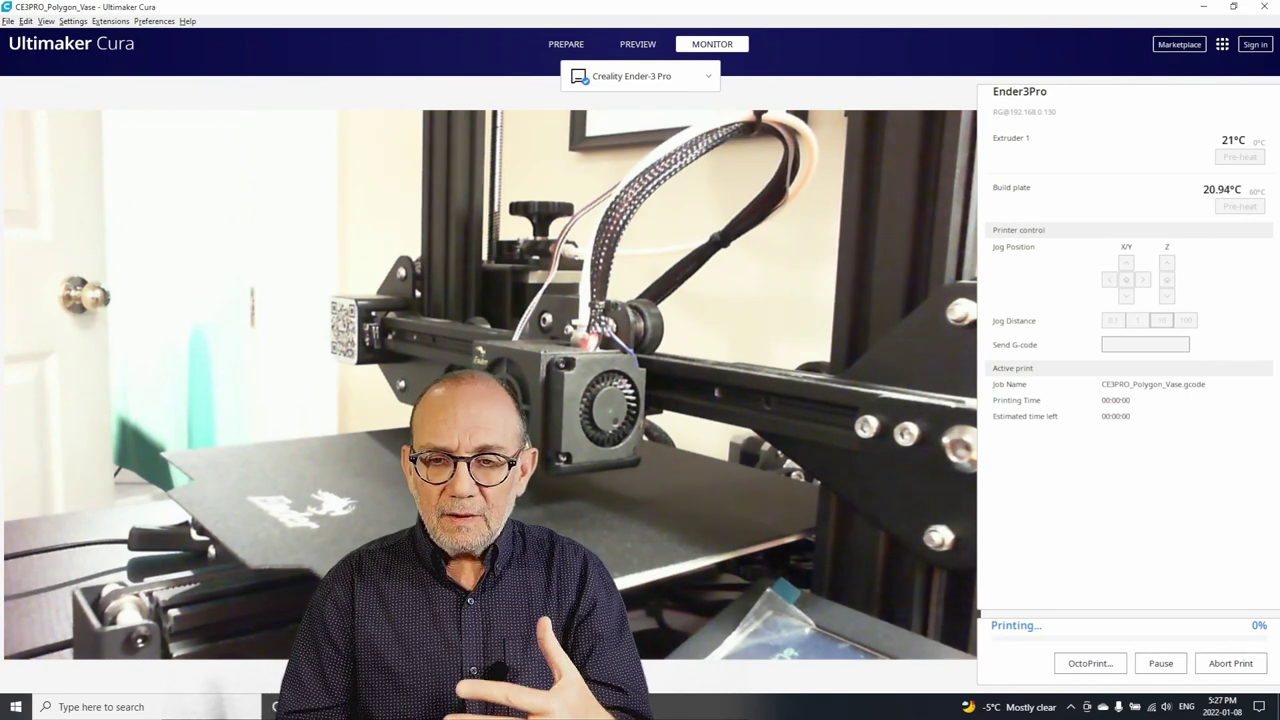
mouse_move(625, 707)
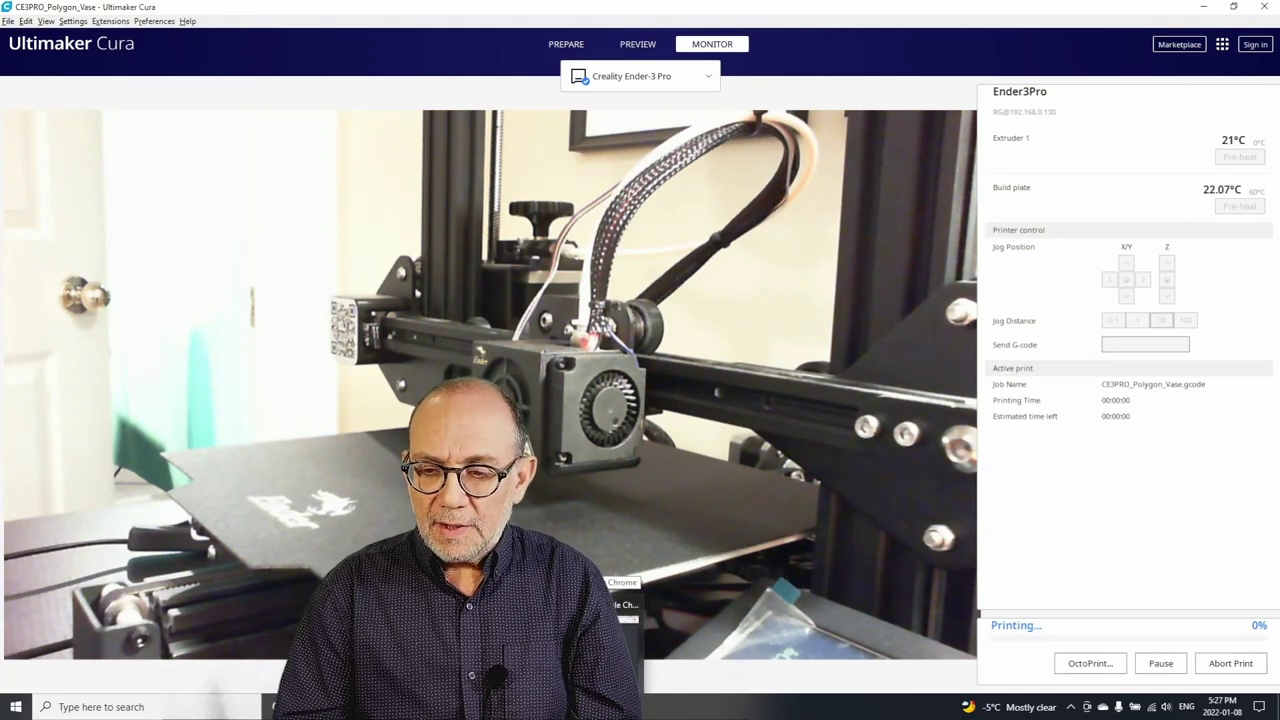
click(625, 605)
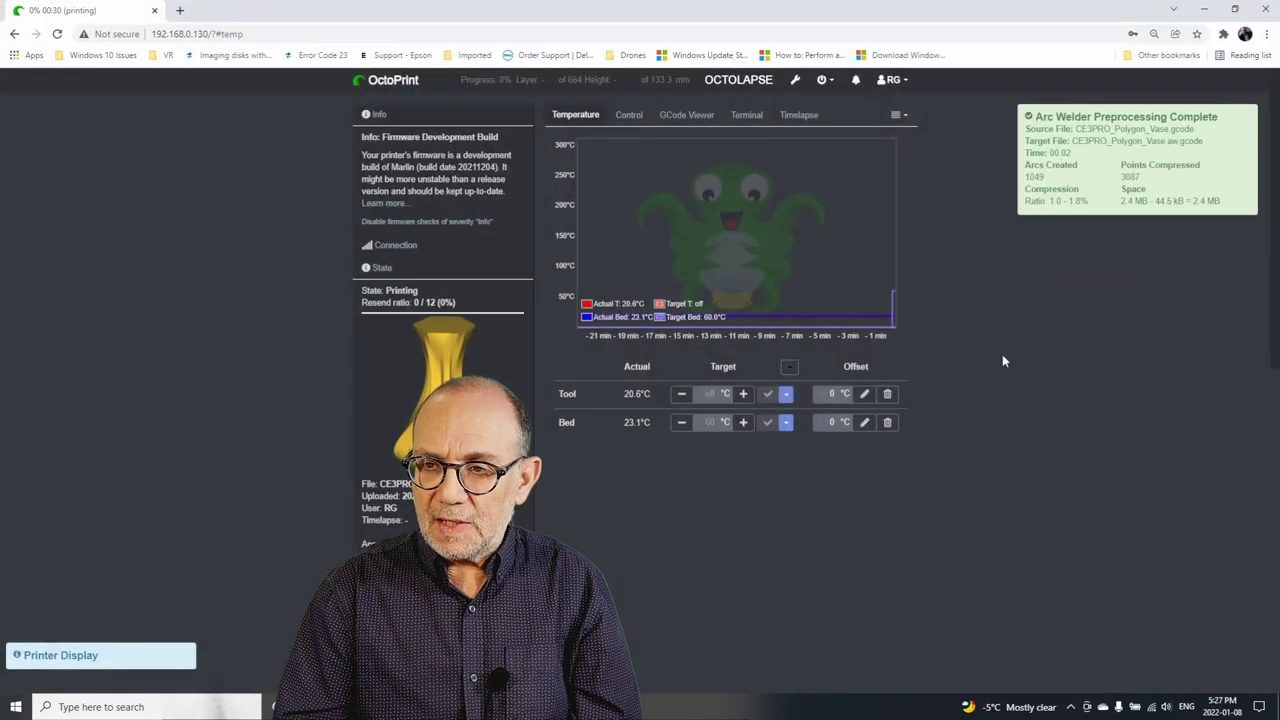
click(1246, 119)
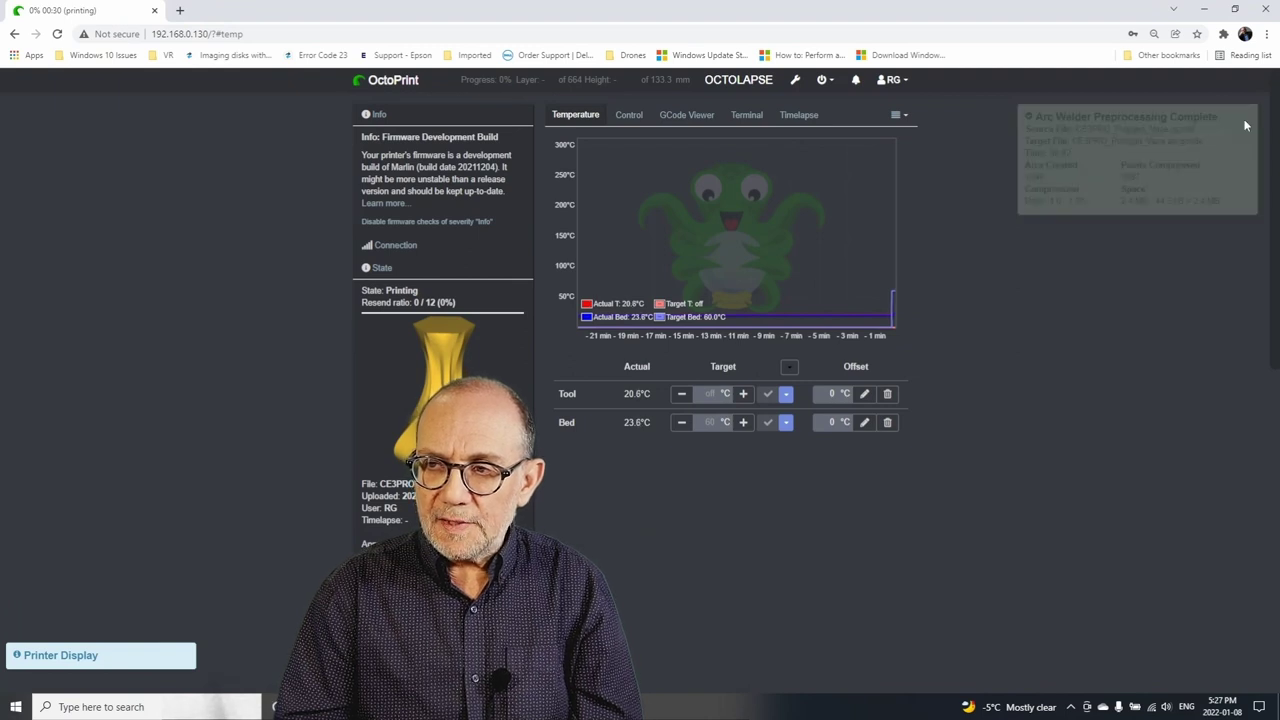
click(629, 116)
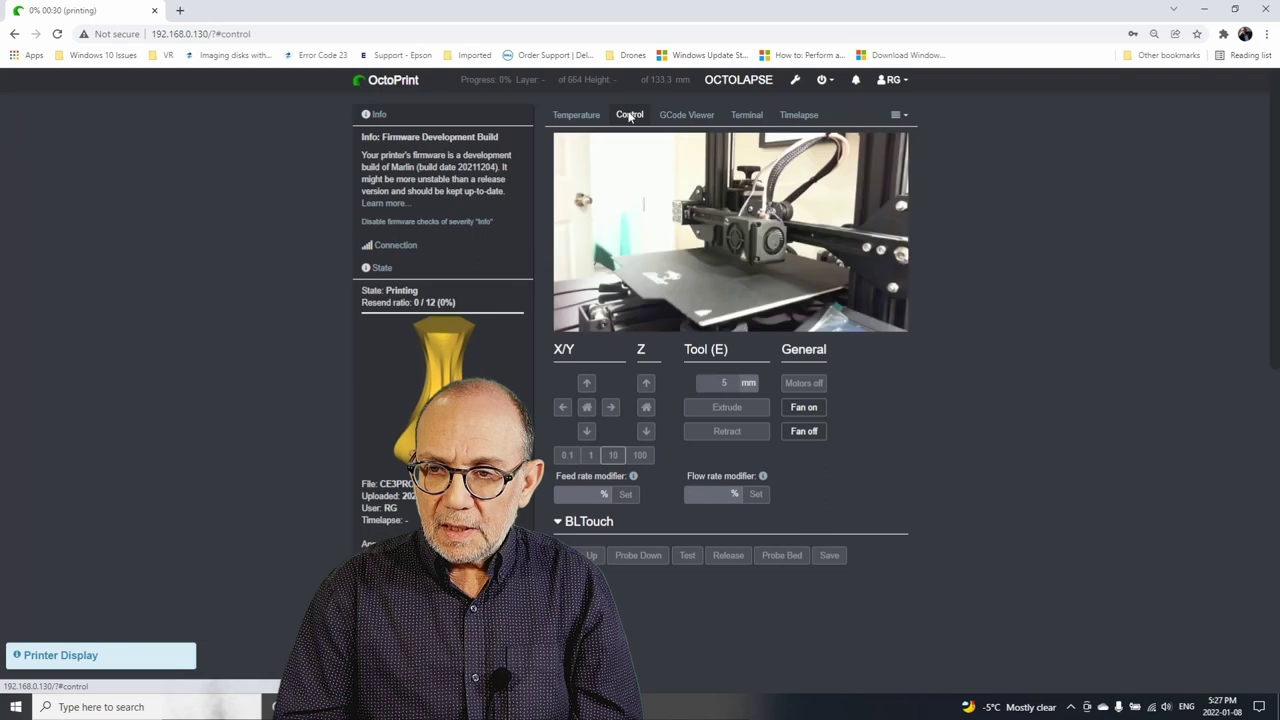